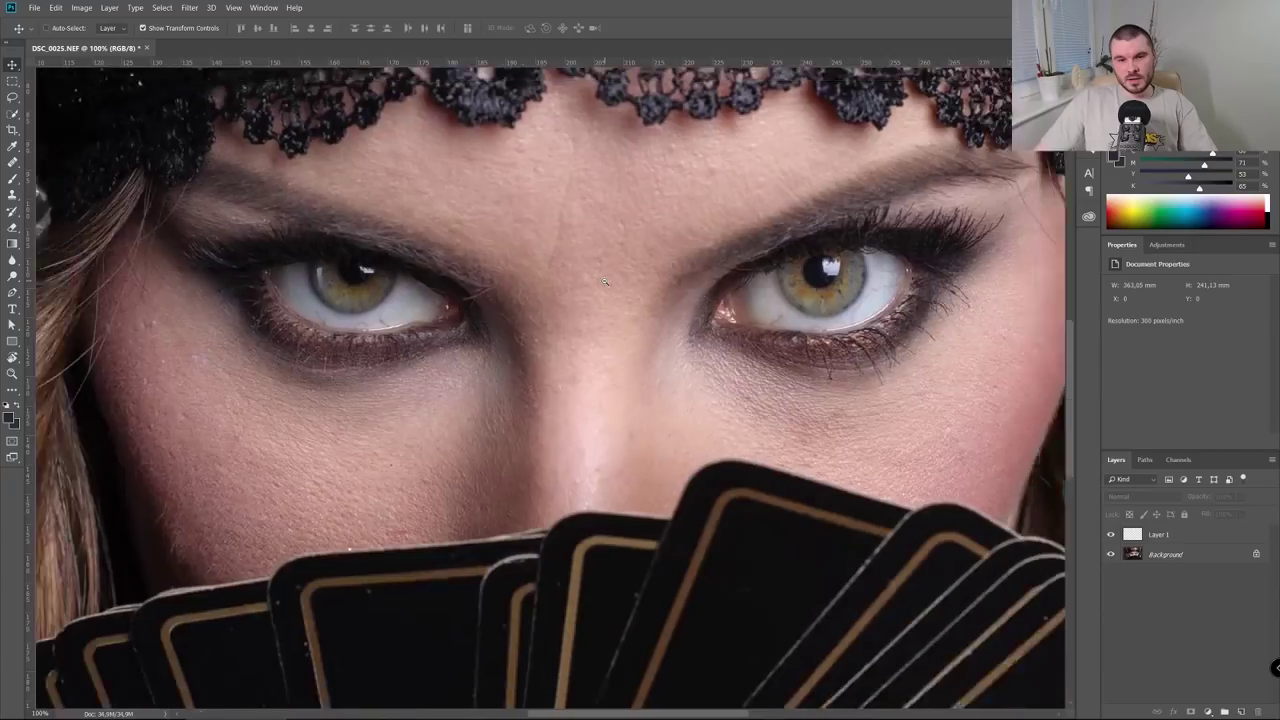
Zoom out from 100% to 66.7% so the whole face and headdress are visible
scroll(604, 282, down, 1)
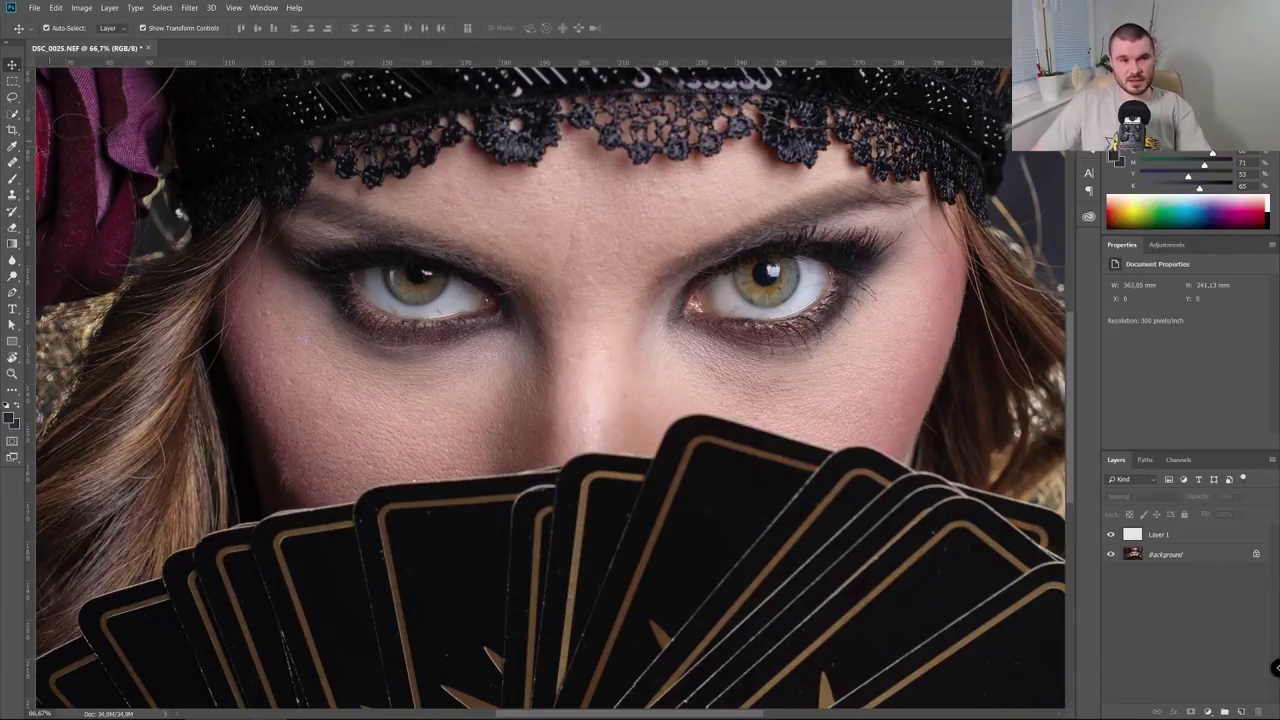
Try the Spot Healing Brush and Clone Stamp, then settle on the Healing Brush Tool
key(j)
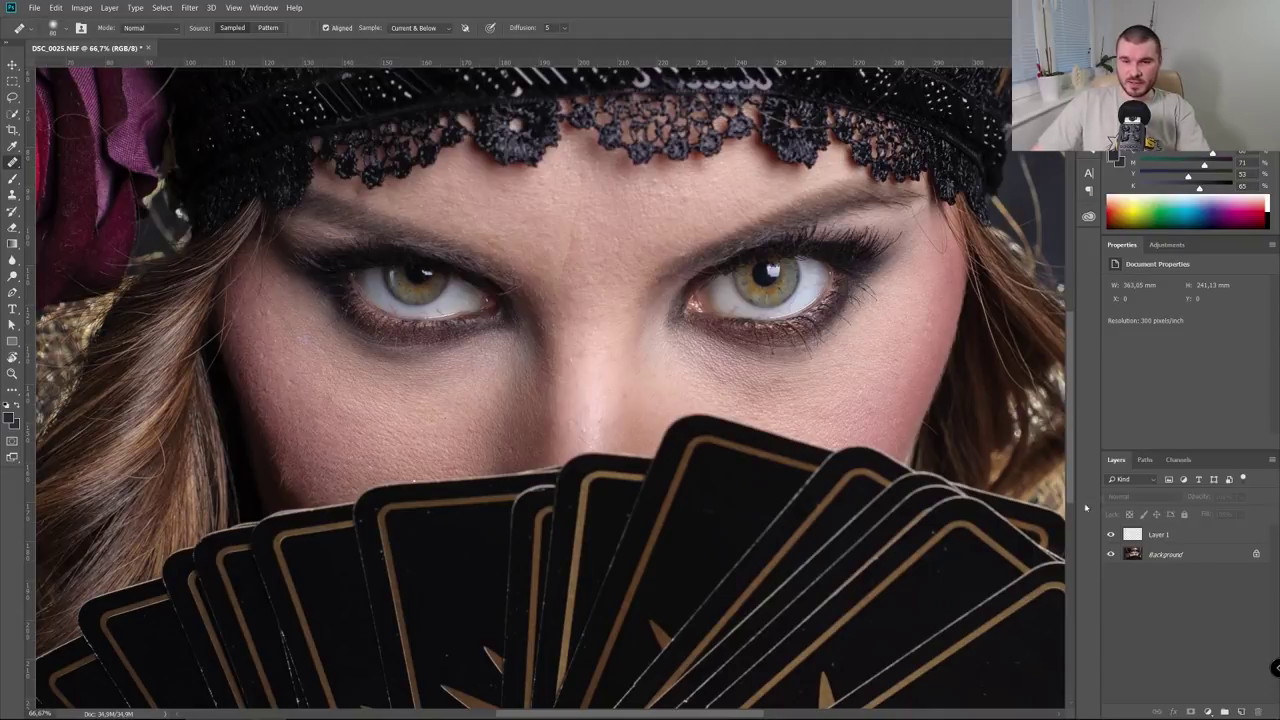
right_click(13, 169)
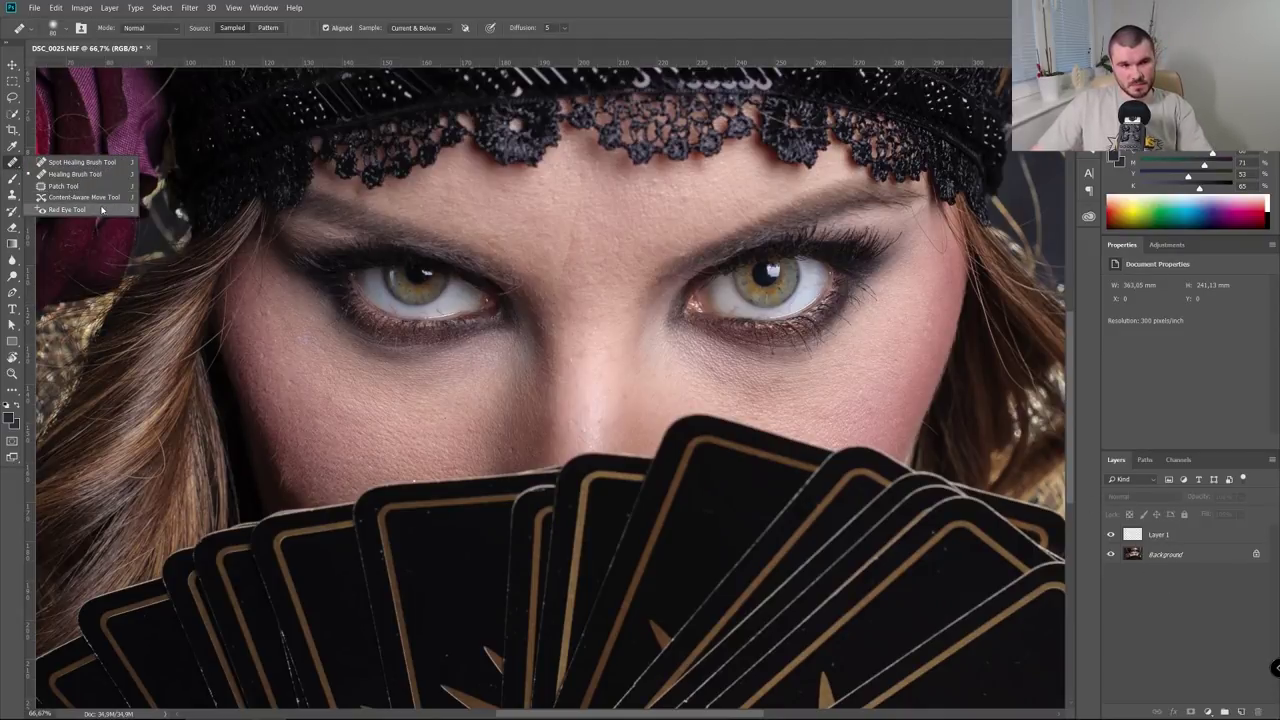
click(97, 163)
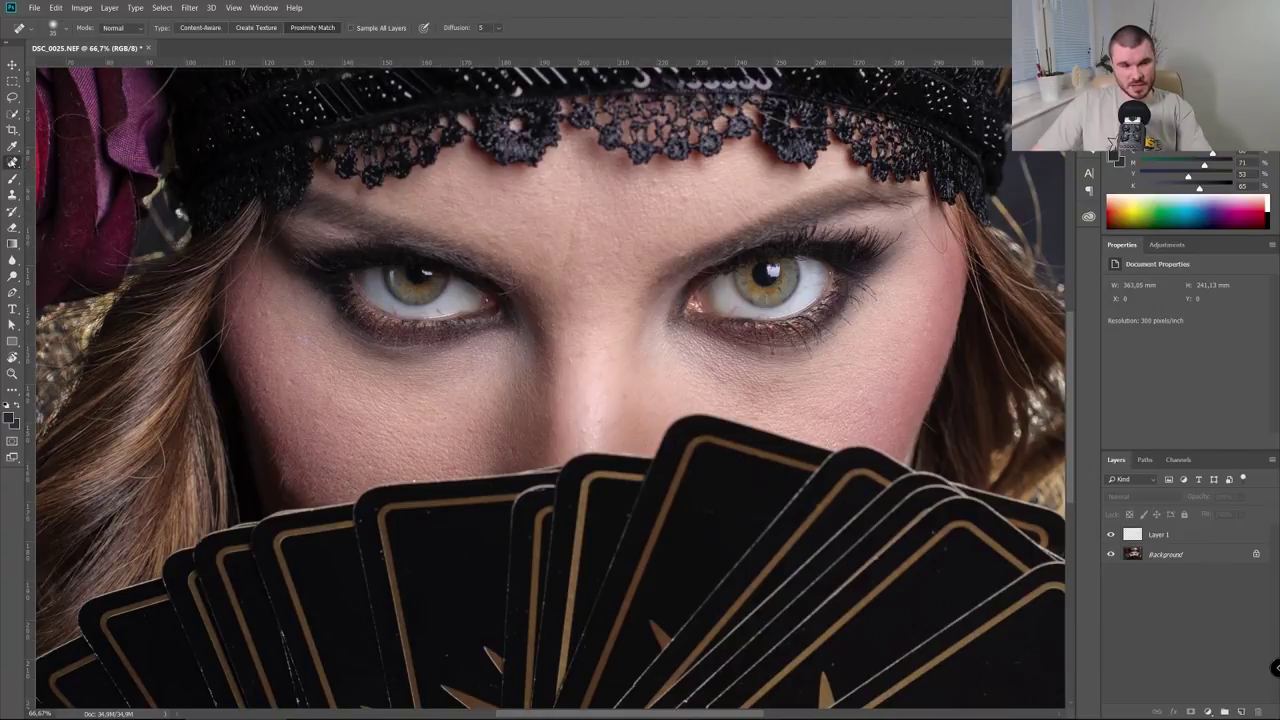
right_click(13, 162)
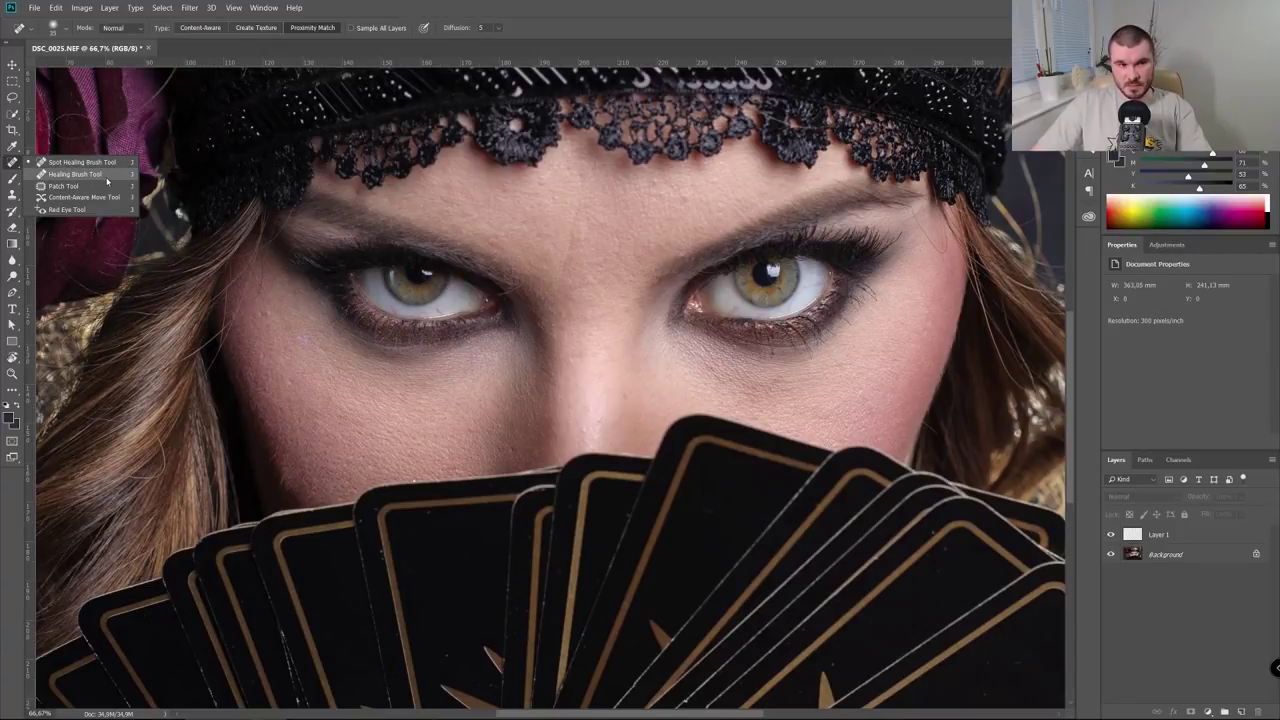
click(106, 175)
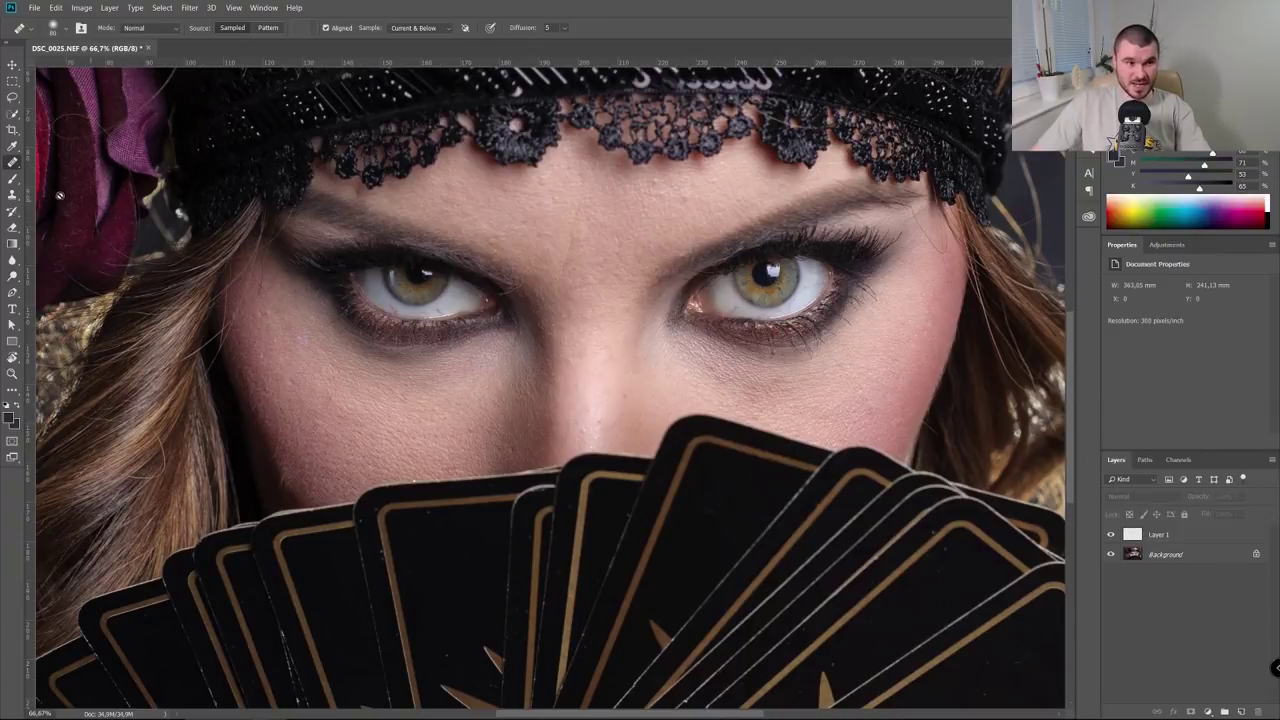
click(12, 196)
right_click(12, 196)
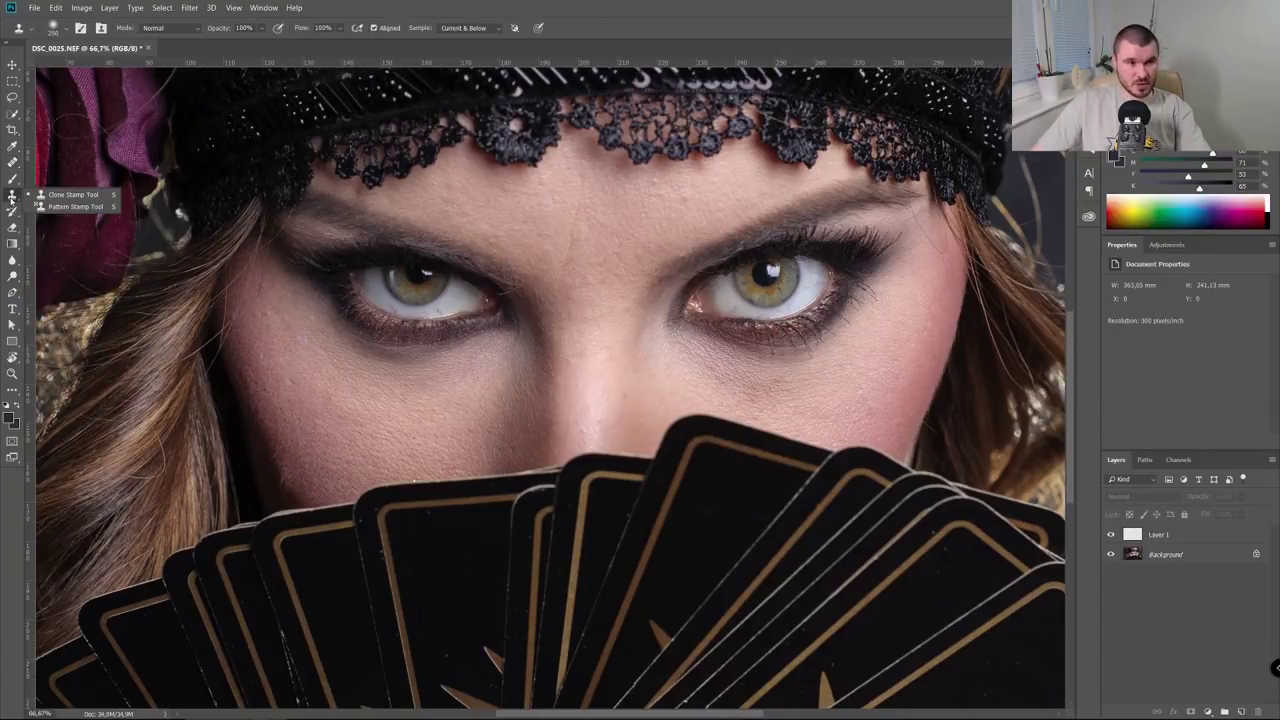
right_click(12, 162)
click(100, 175)
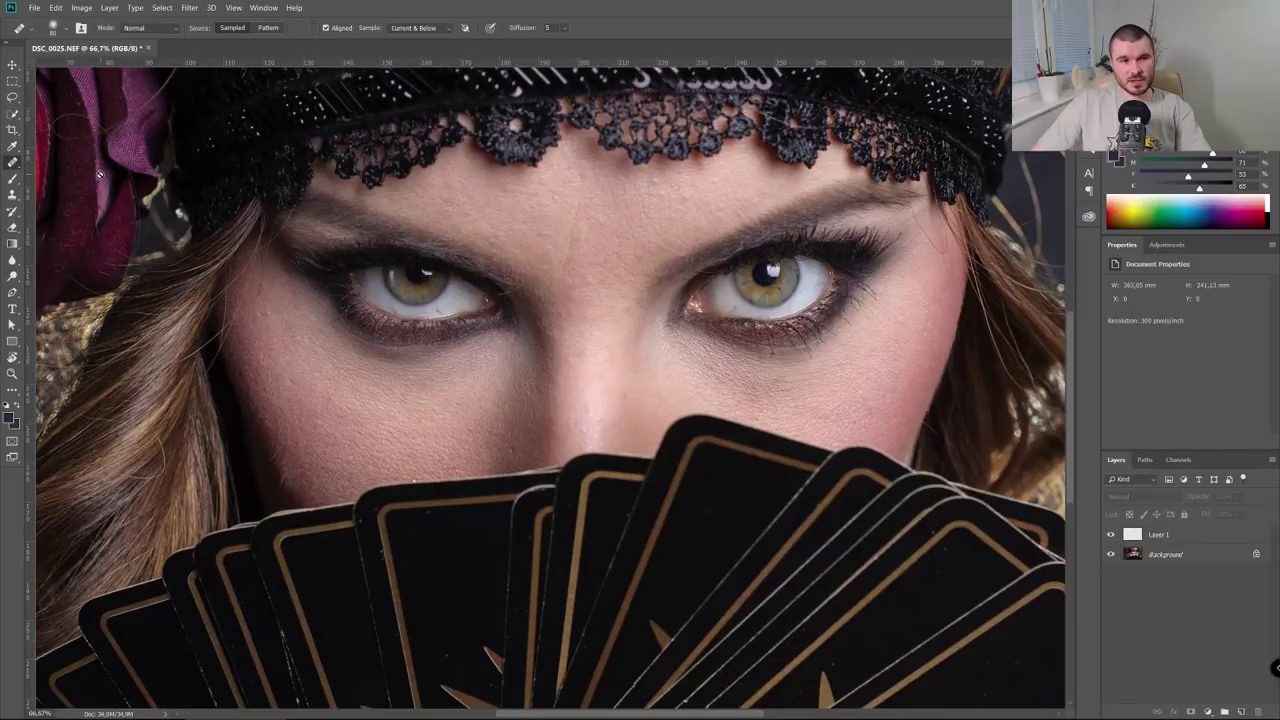
click(13, 197)
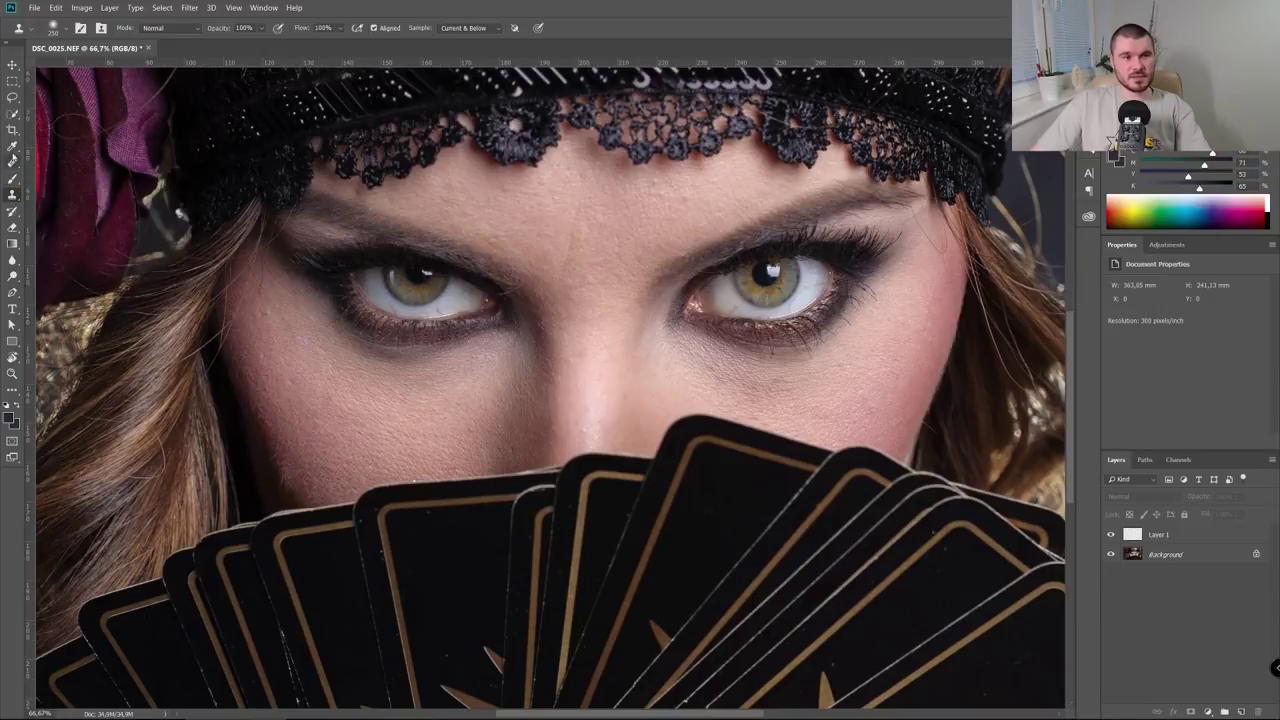
click(13, 162)
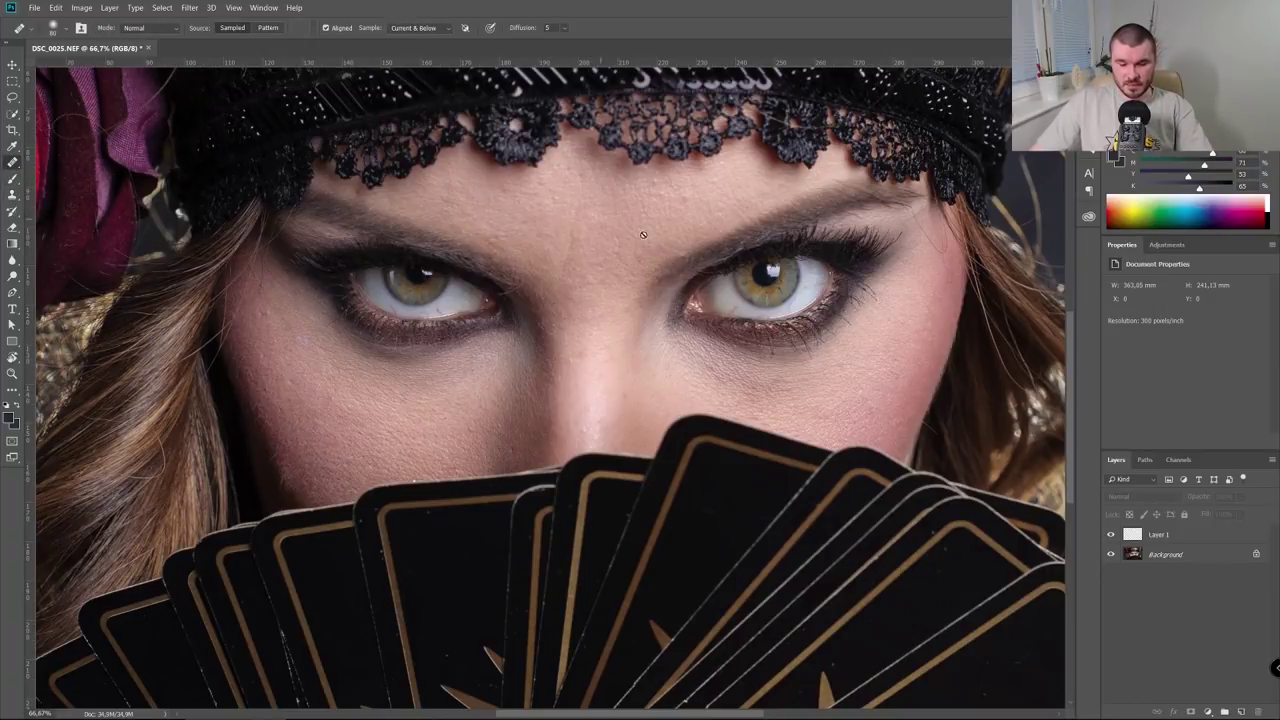
Select Layer 1, zoom in and heal the dark mole between the eyes
click(1205, 534)
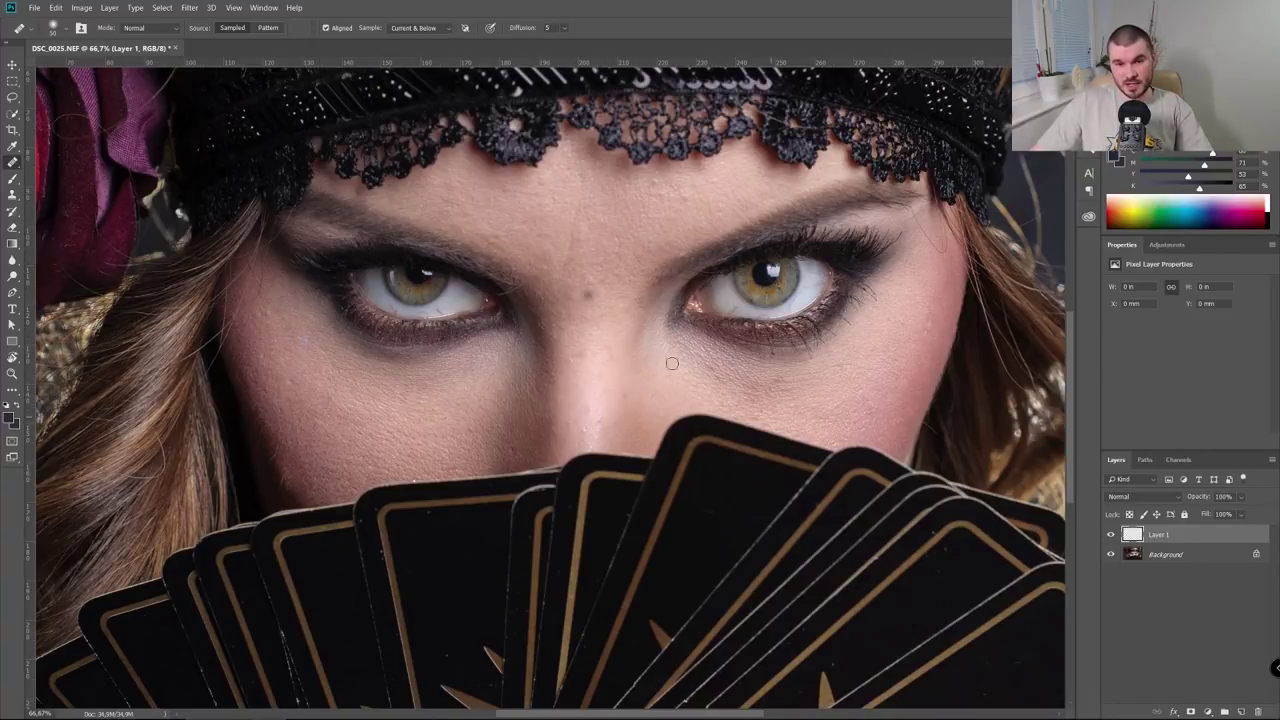
scroll(561, 296, up, 3)
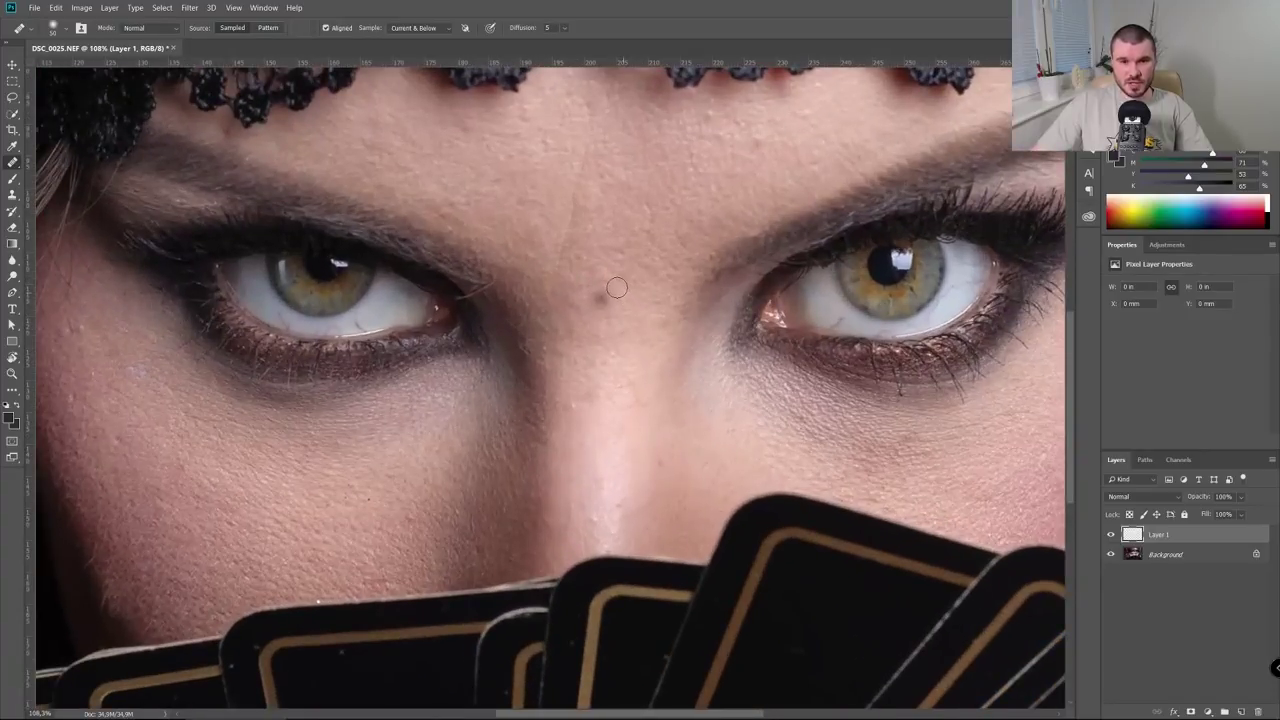
click(607, 291)
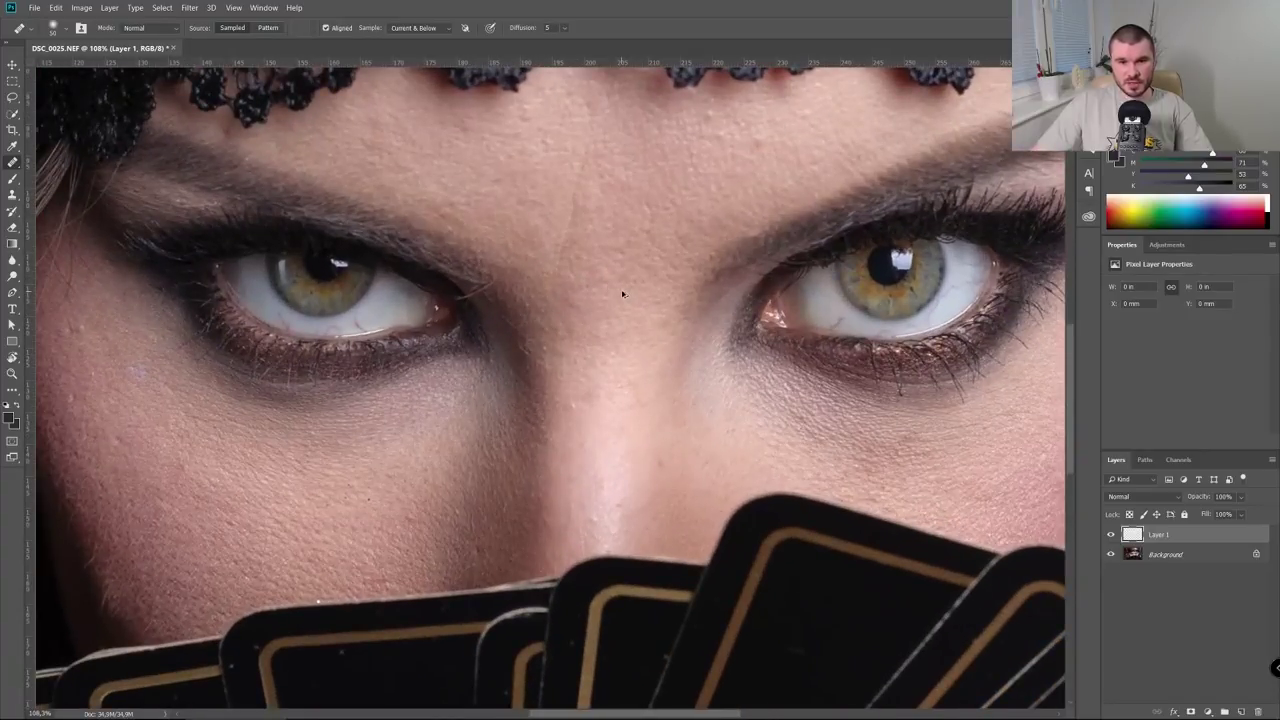
click(1190, 600)
Pan around to inspect the eyes and the stray hair against the background
drag(369, 287, 549, 279)
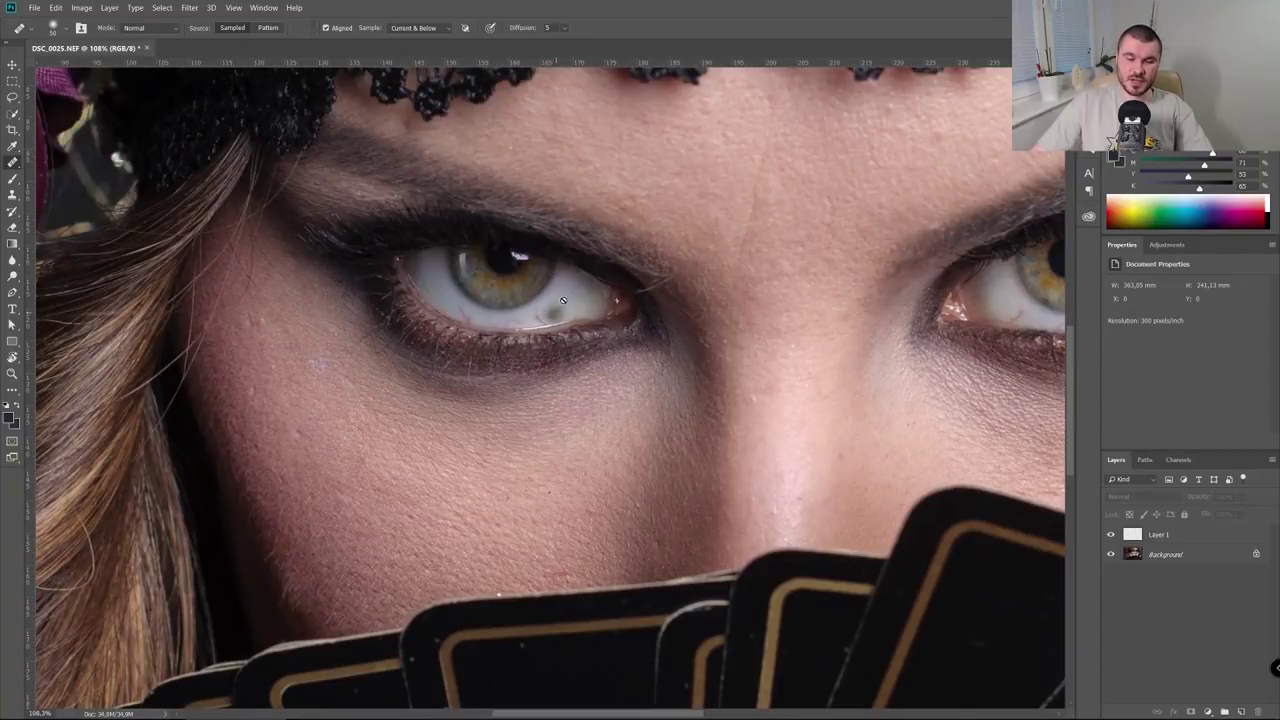
drag(788, 284, 381, 369)
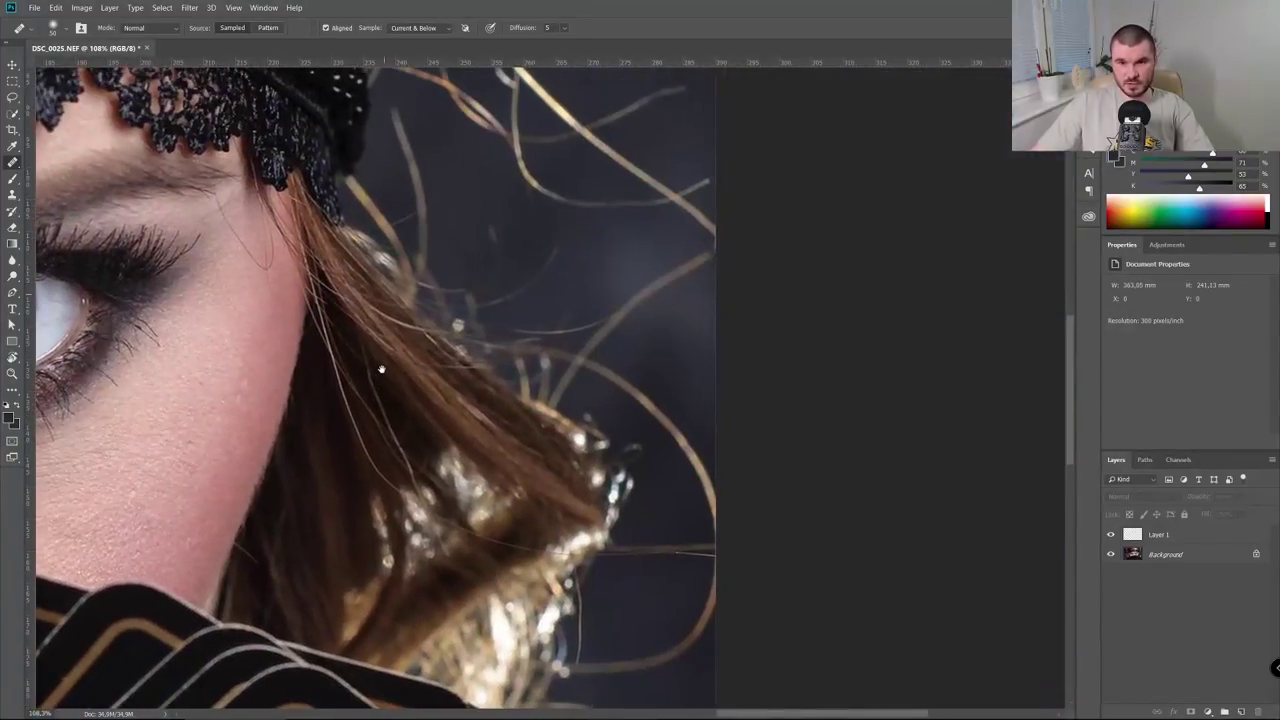
mouse_move(344, 290)
mouse_down()
mouse_move(400, 286)
mouse_move(807, 347)
mouse_up()
drag(246, 336, 659, 235)
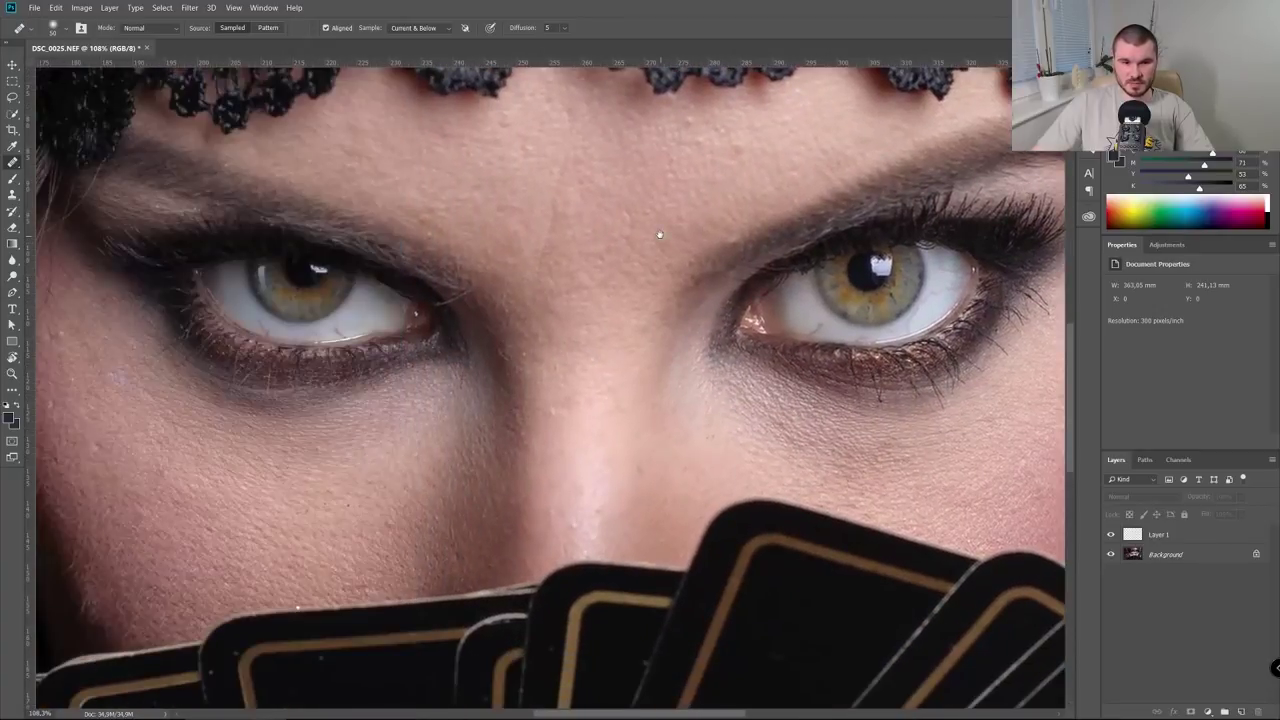
mouse_move(423, 371)
mouse_down()
mouse_move(623, 334)
mouse_move(637, 352)
mouse_up()
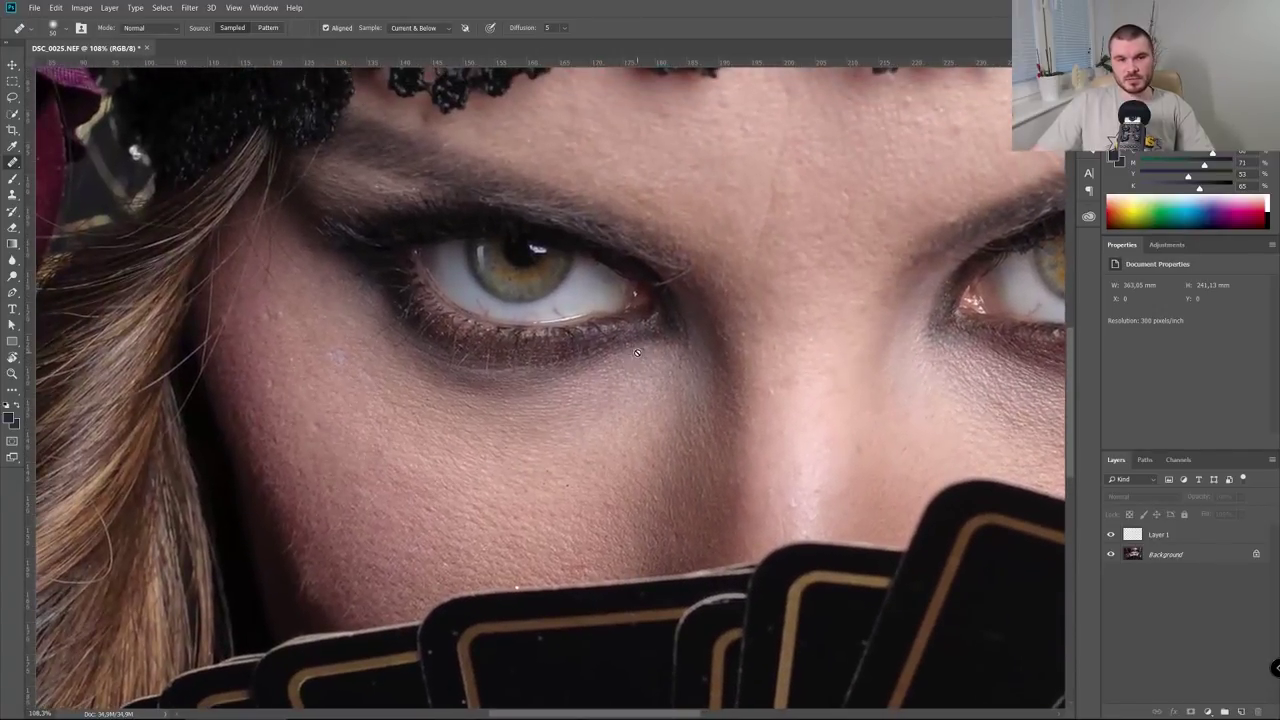
Reselect Layer 1 and confirm the Healing Brush Tool
click(1150, 537)
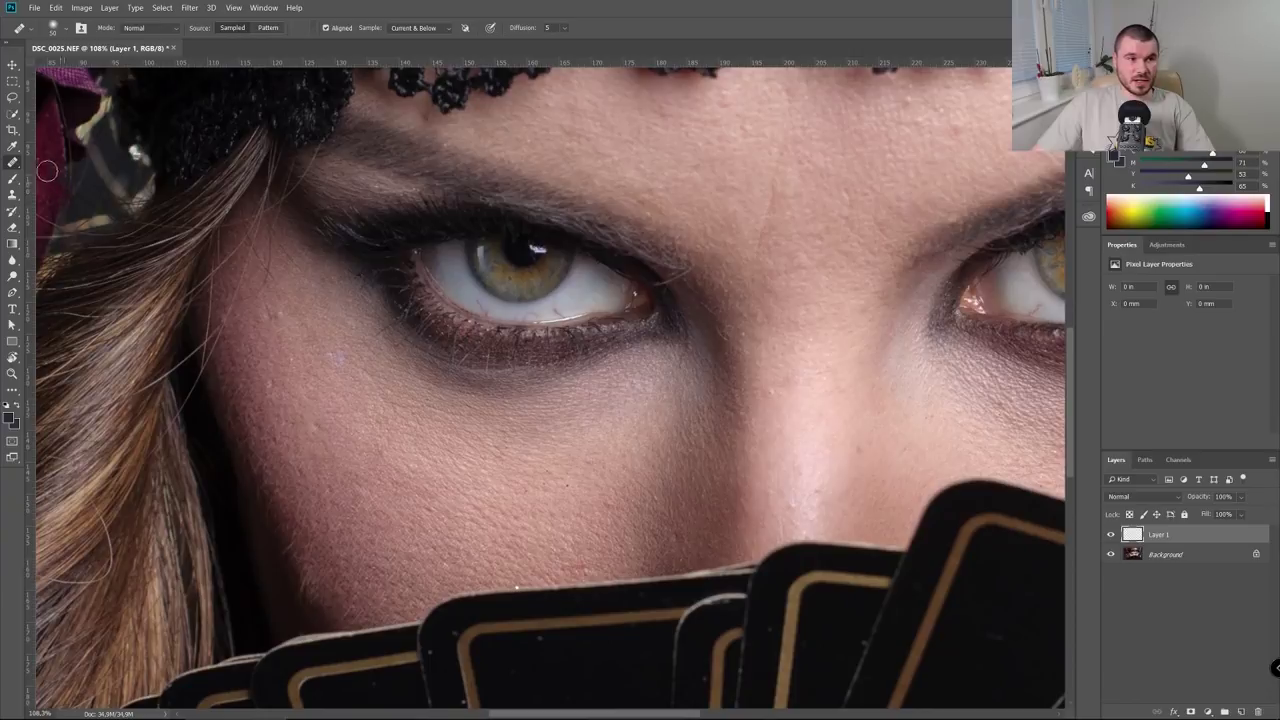
right_click(12, 162)
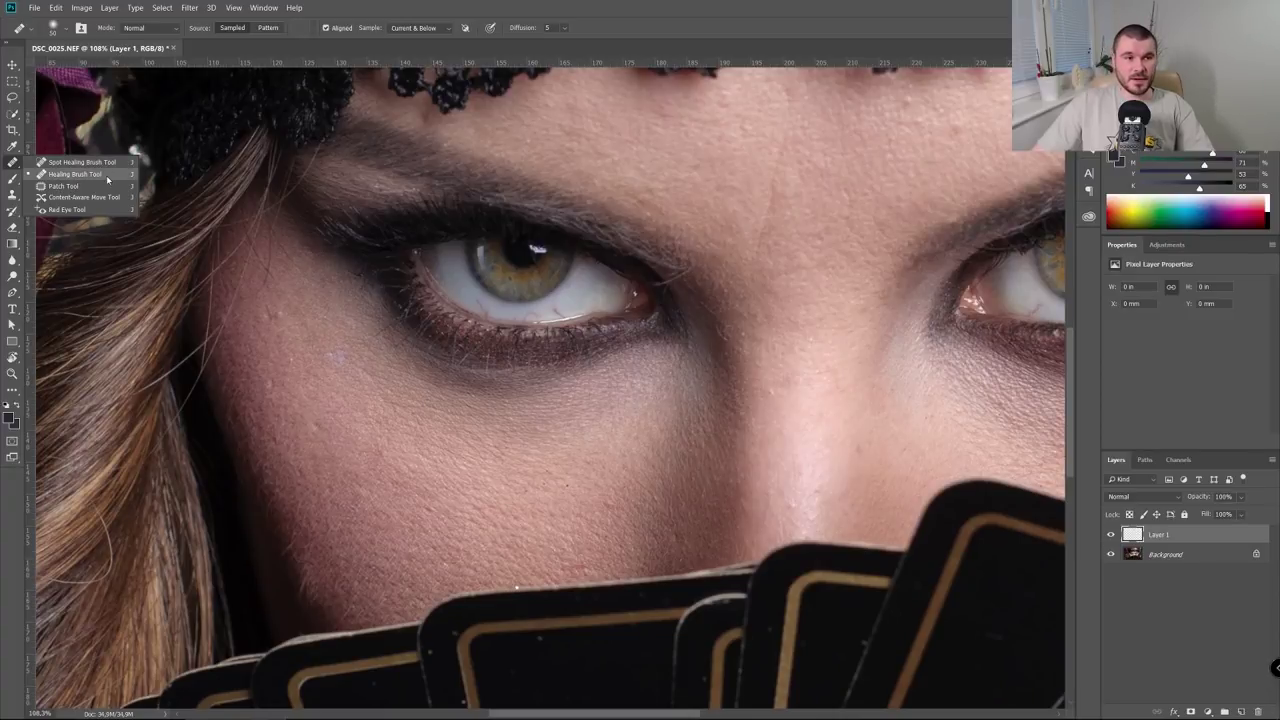
click(107, 179)
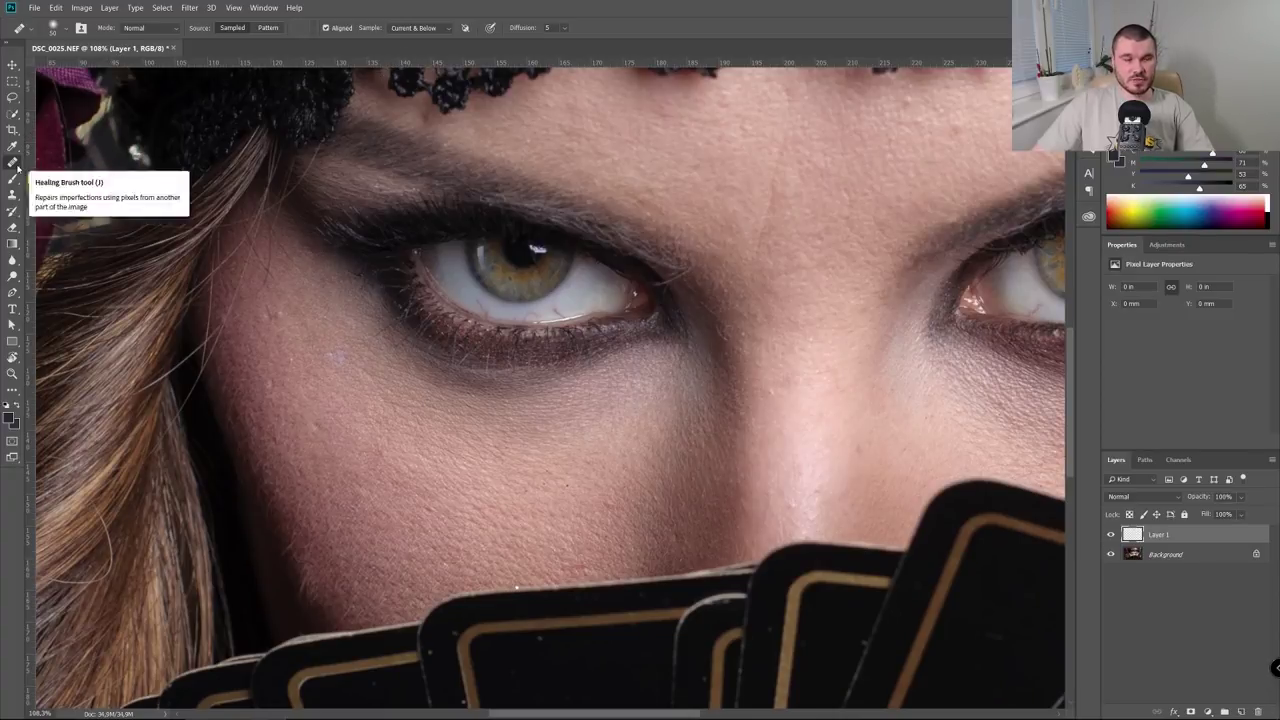
Set the Healing Brush tip to 90 px size and 0% hardness
click(63, 31)
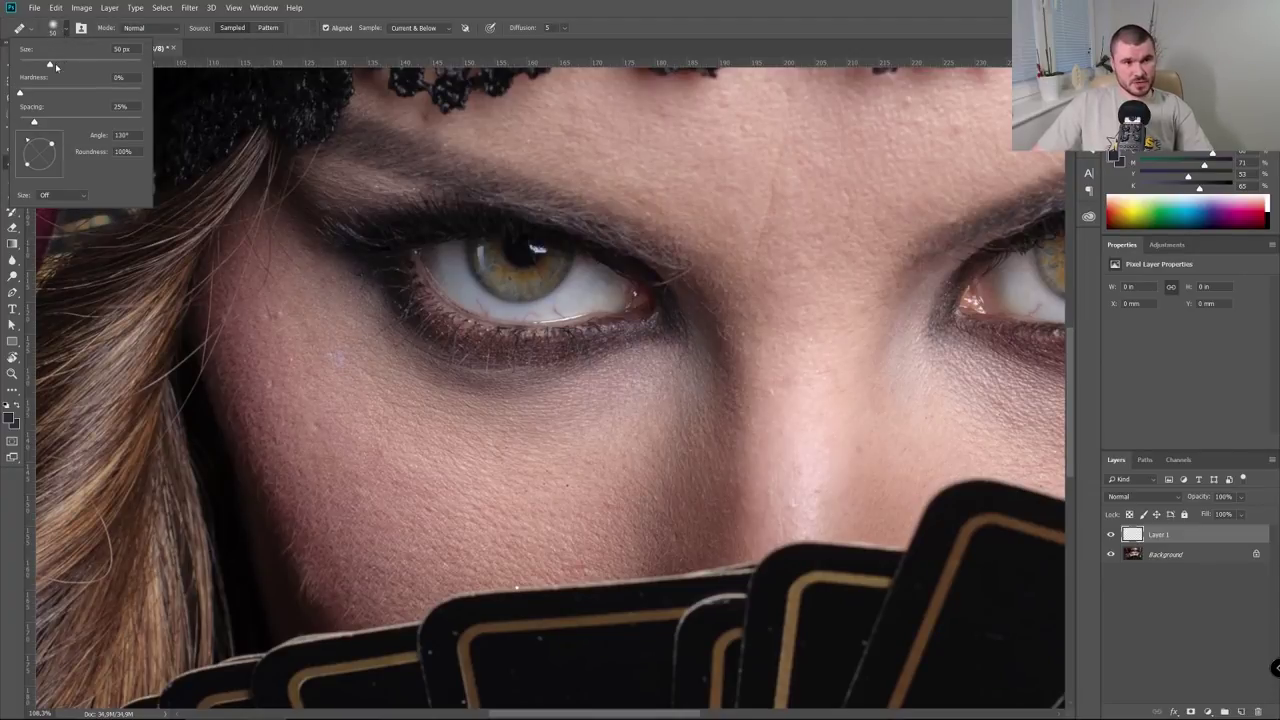
mouse_move(49, 66)
mouse_down()
mouse_move(76, 67)
mouse_move(39, 65)
mouse_move(45, 93)
mouse_up()
drag(167, 96, 78, 93)
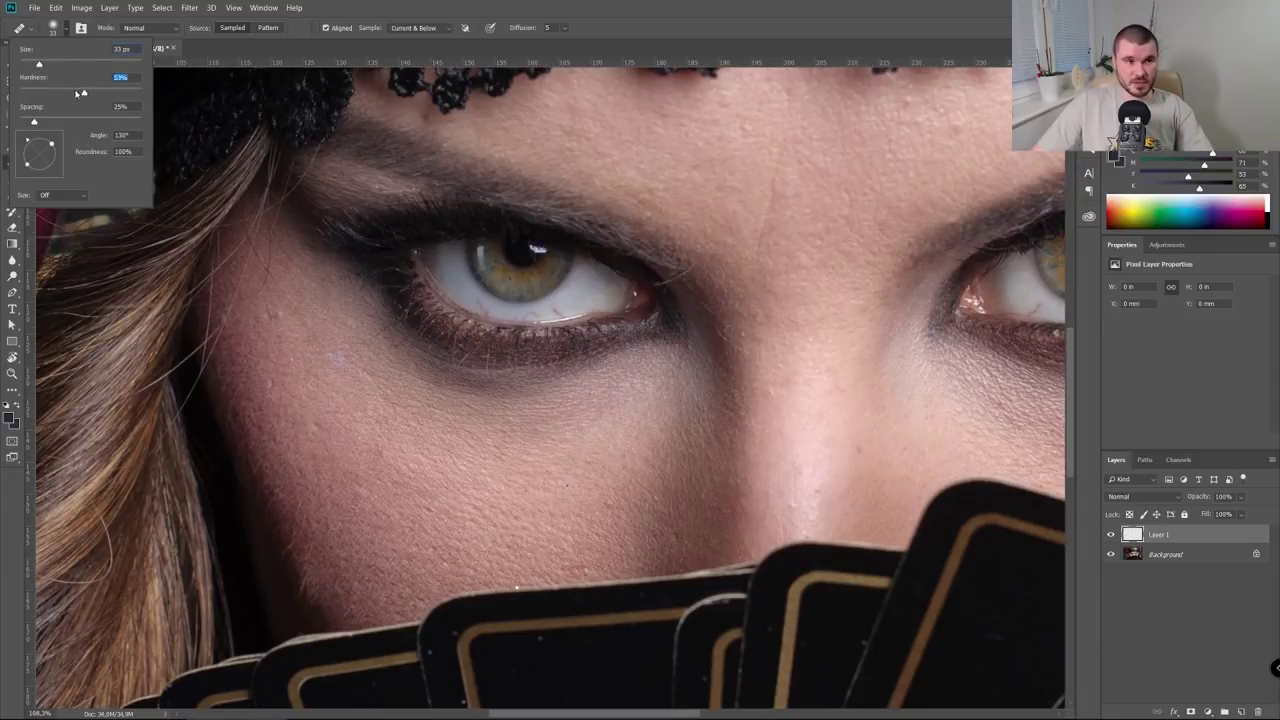
key(Return)
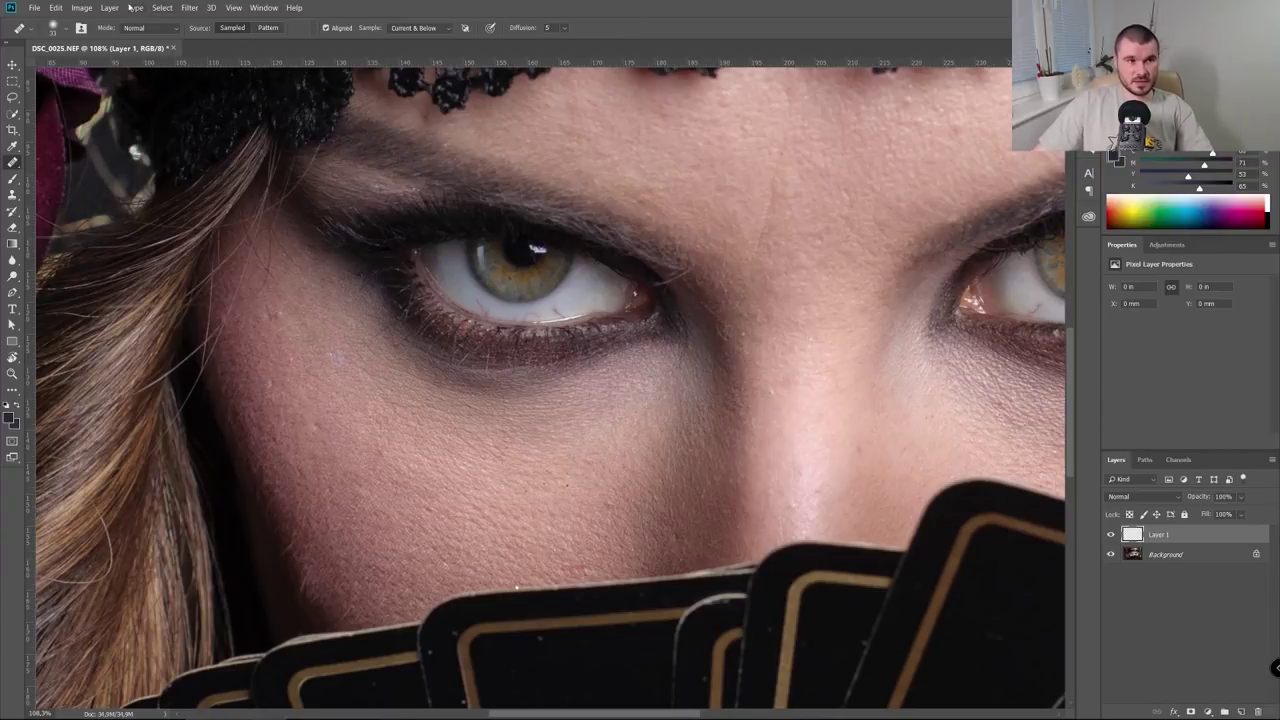
Flatten the brush tip to 38% roundness, keeping Layer 1 active
click(65, 28)
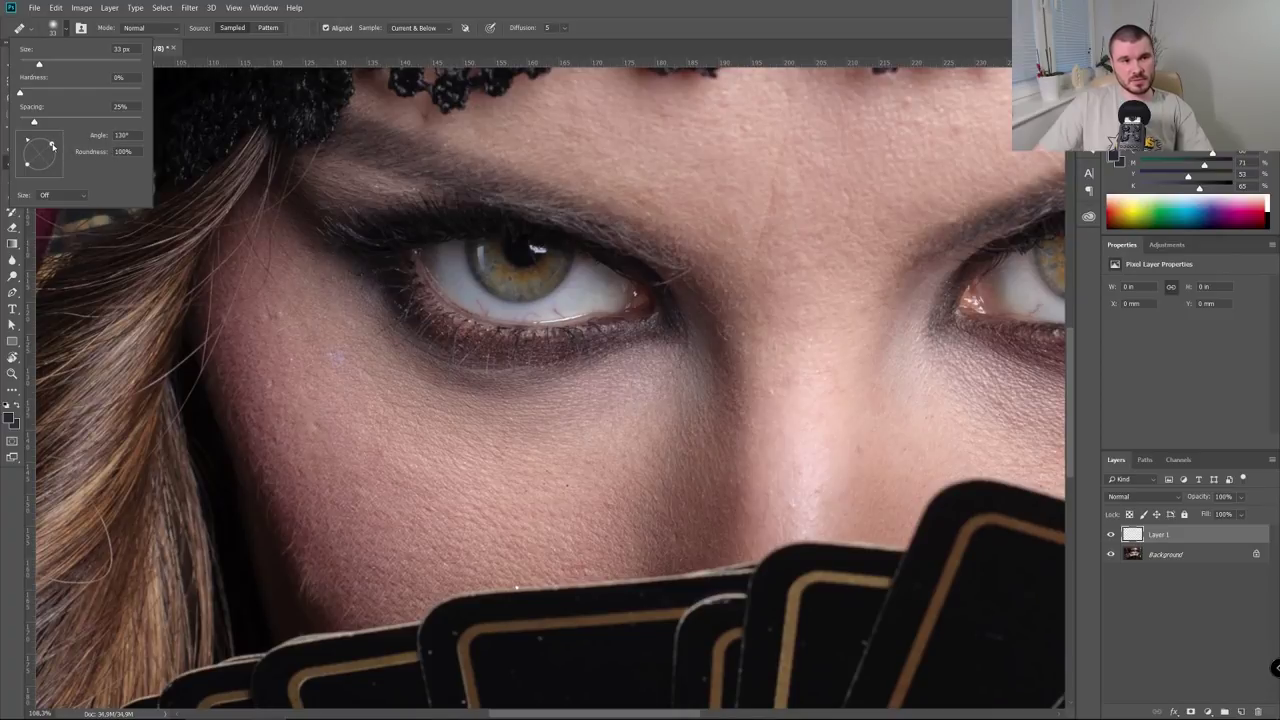
drag(52, 146, 44, 149)
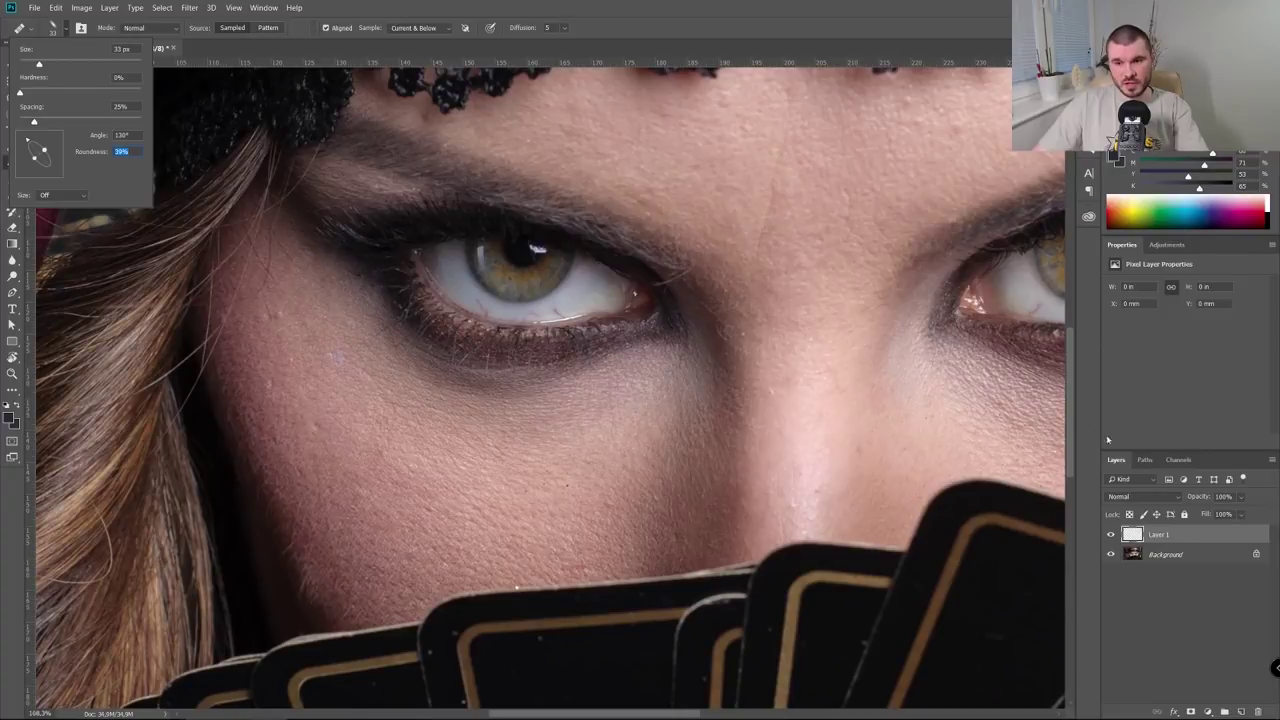
click(1120, 553)
click(1153, 538)
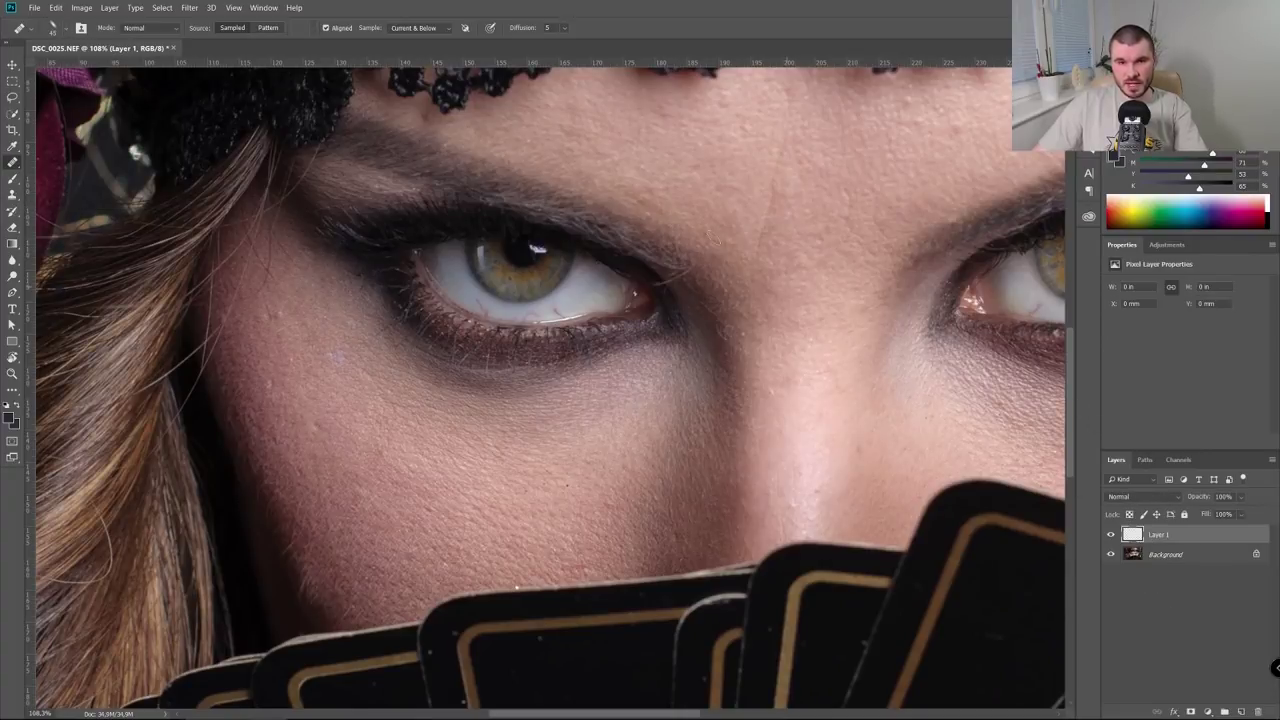
Rotate the brush tip angle to 46° and review the healing blend modes
click(65, 32)
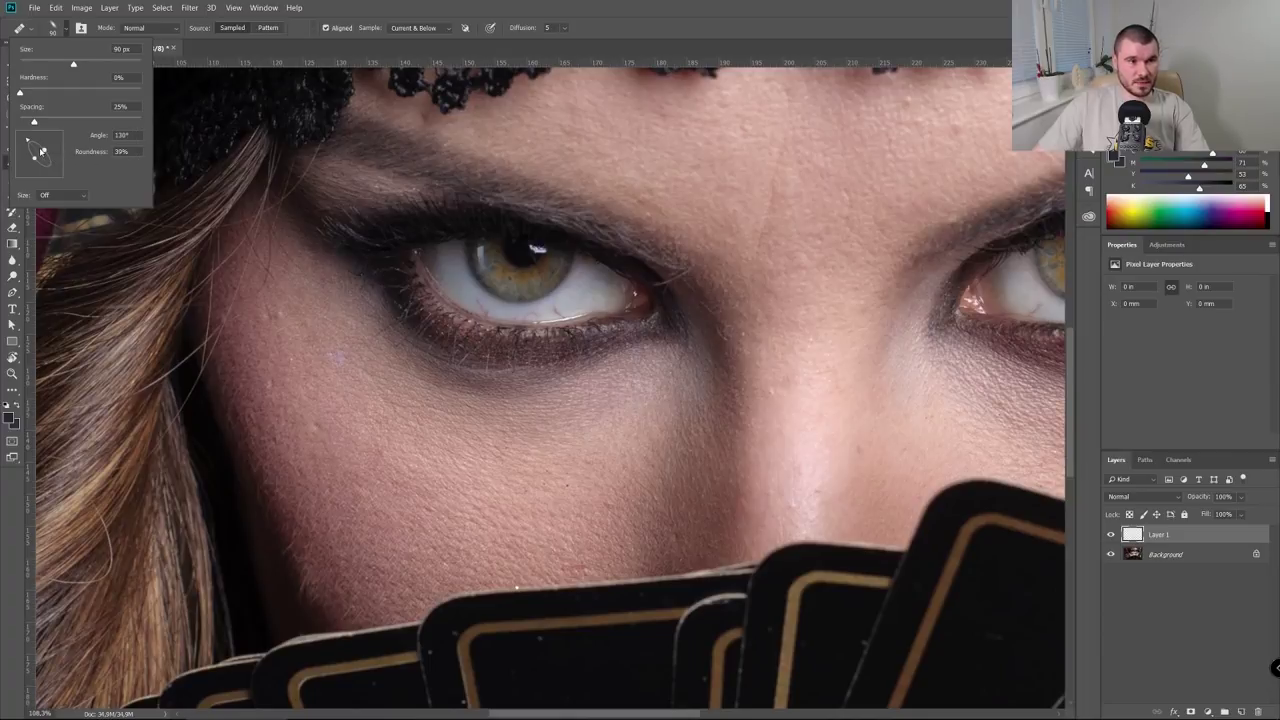
drag(42, 152, 67, 168)
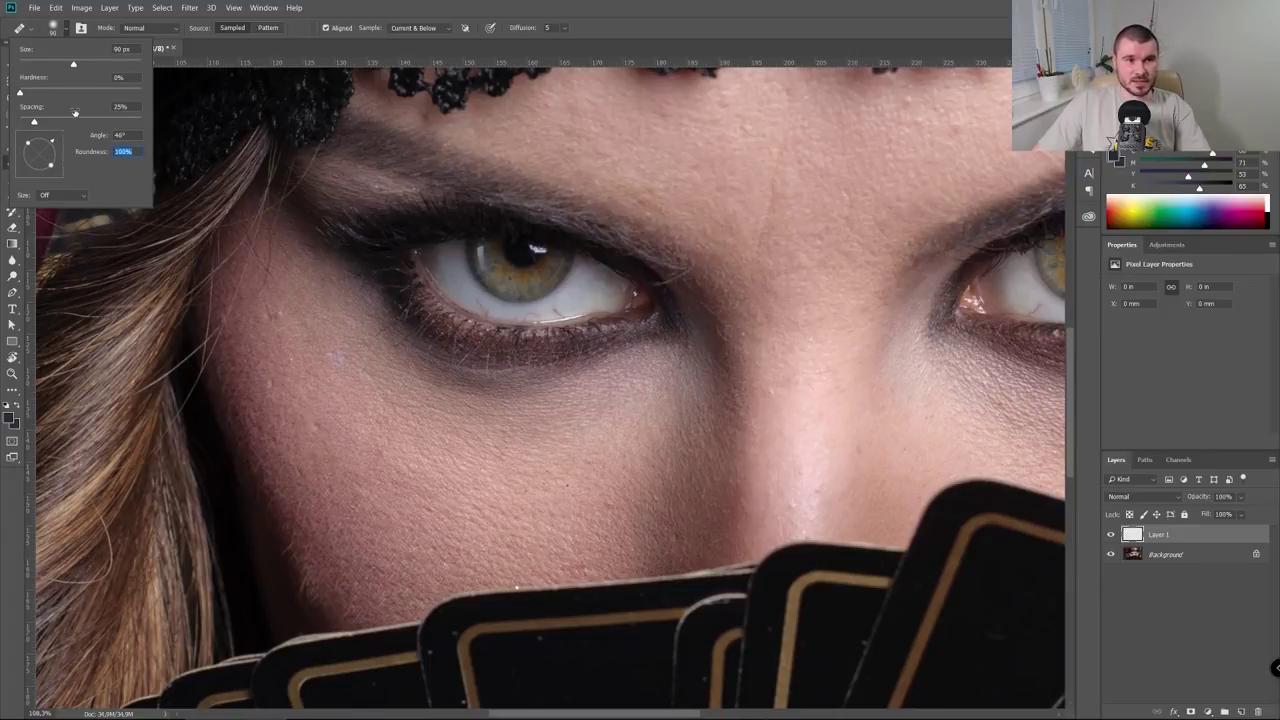
click(233, 7)
click(152, 28)
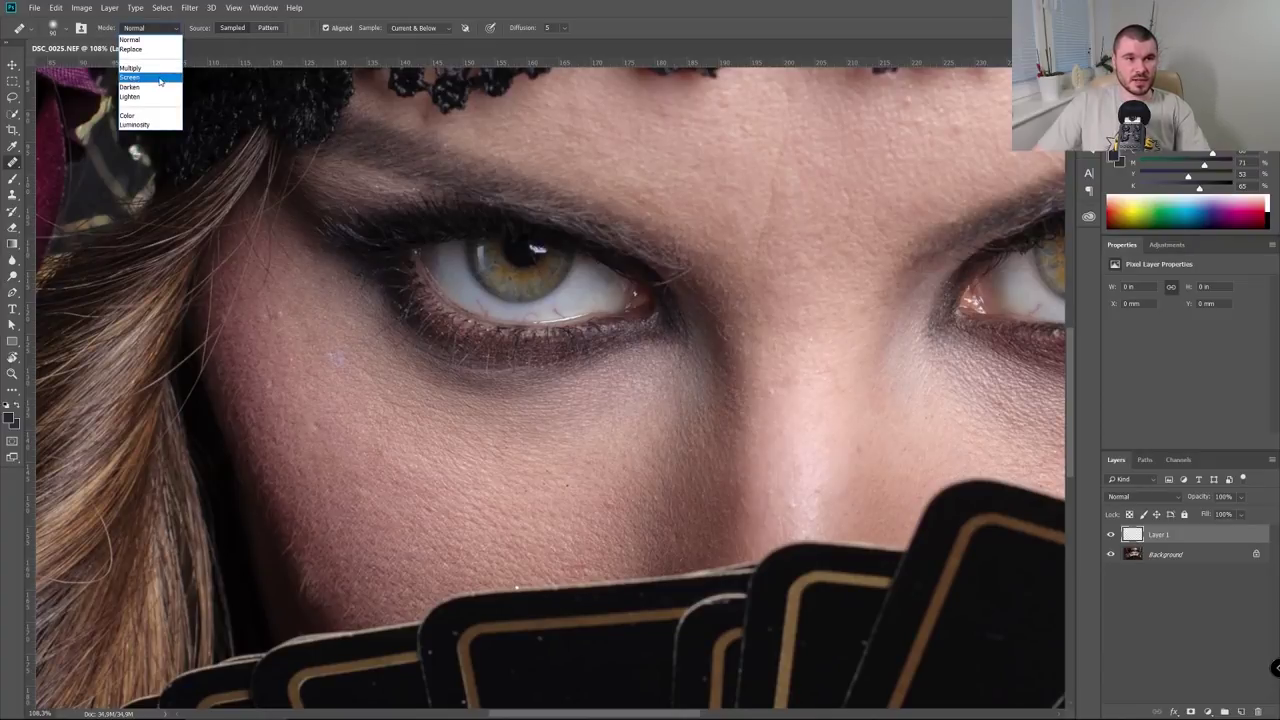
click(220, 49)
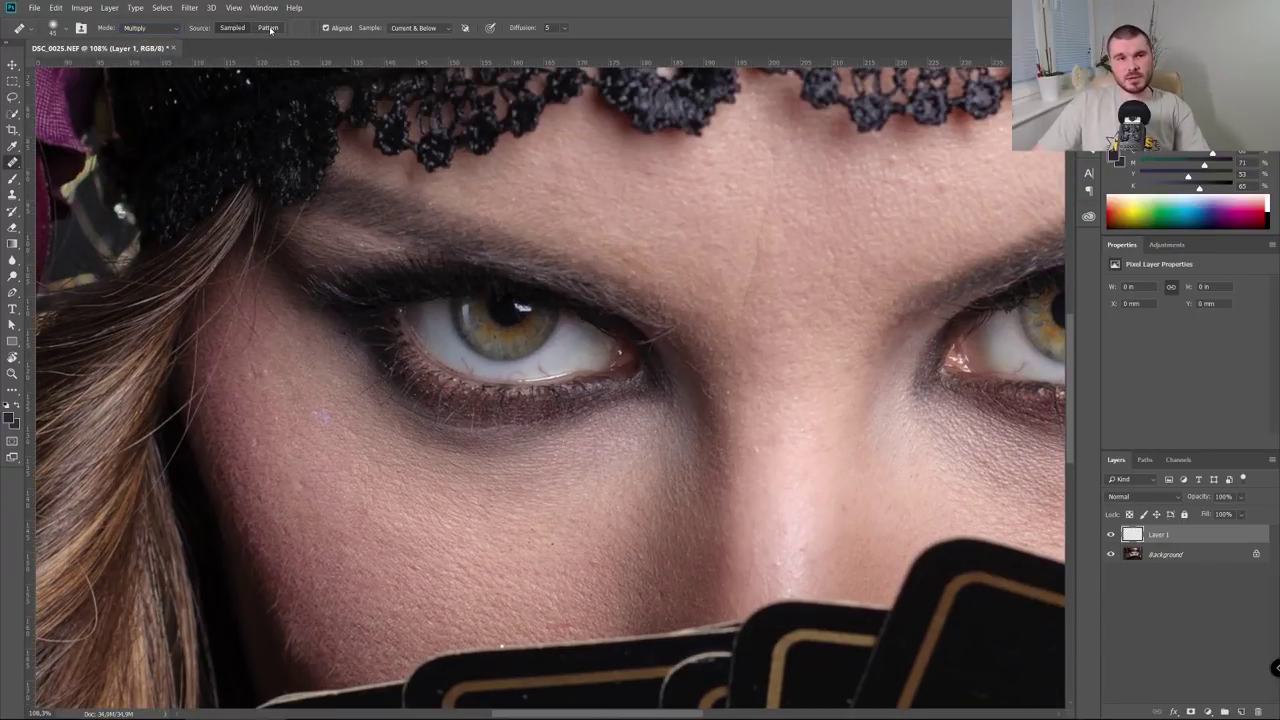
click(268, 28)
click(313, 29)
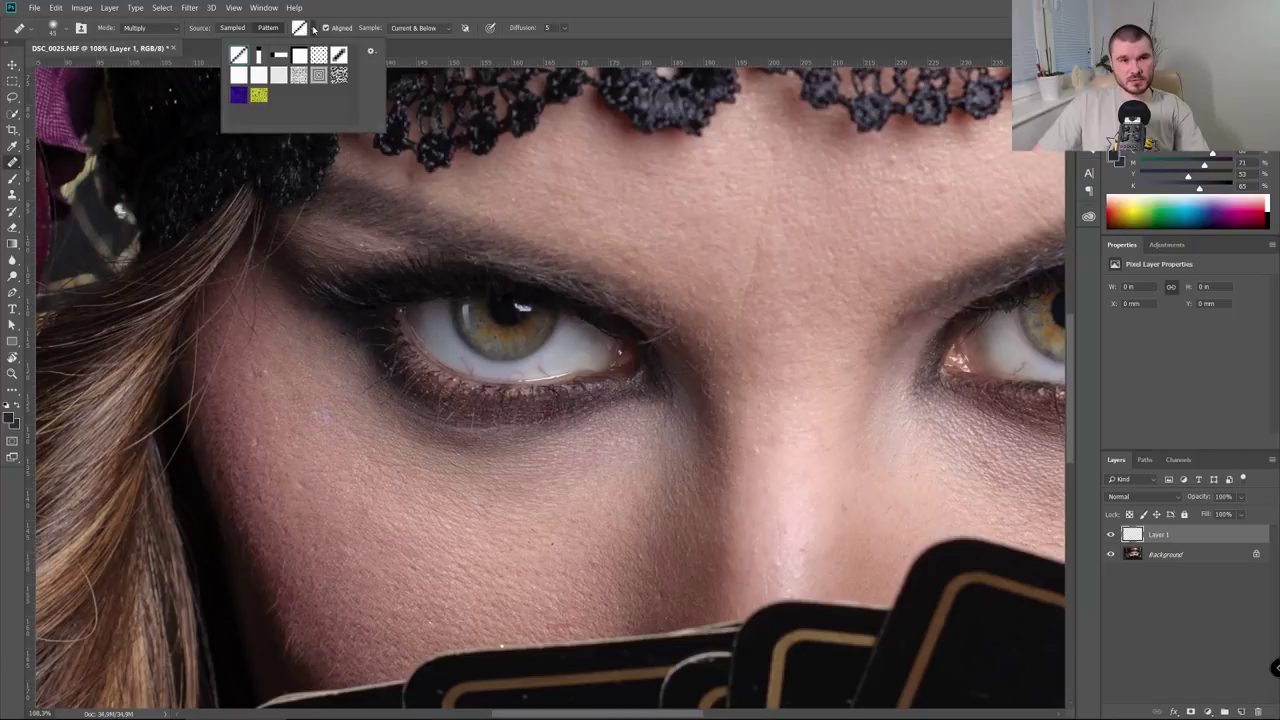
click(310, 29)
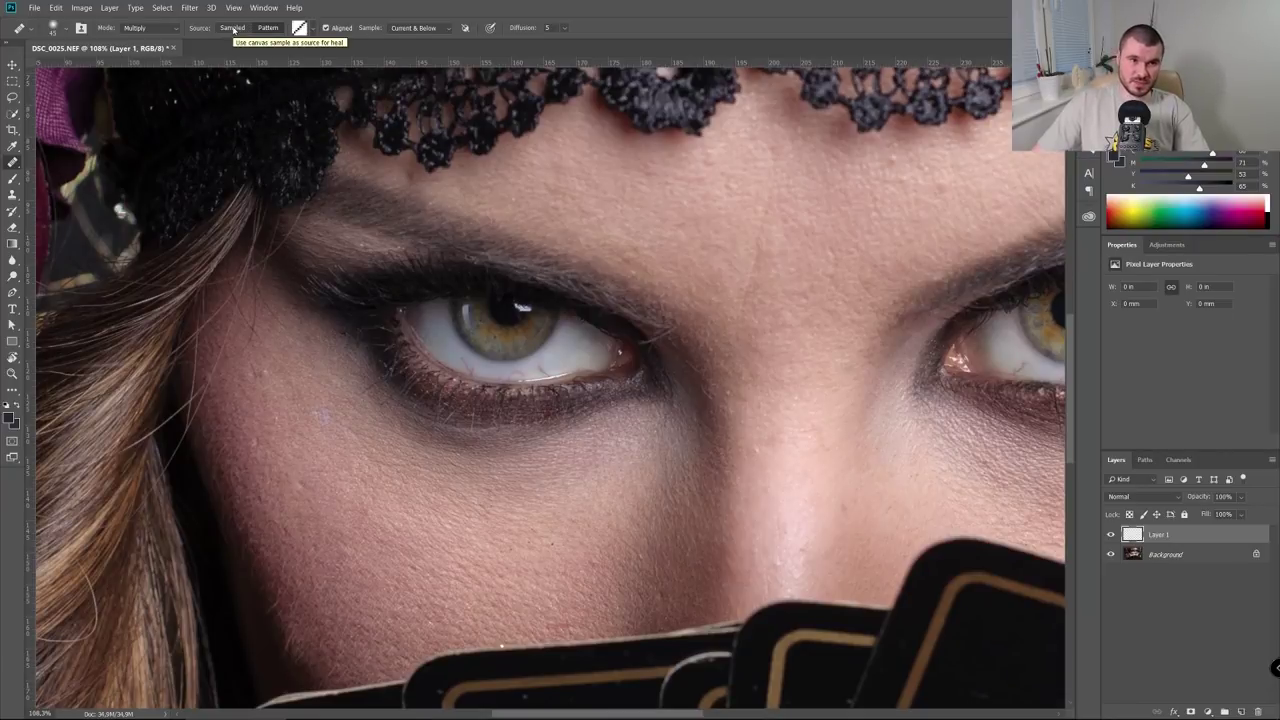
click(233, 28)
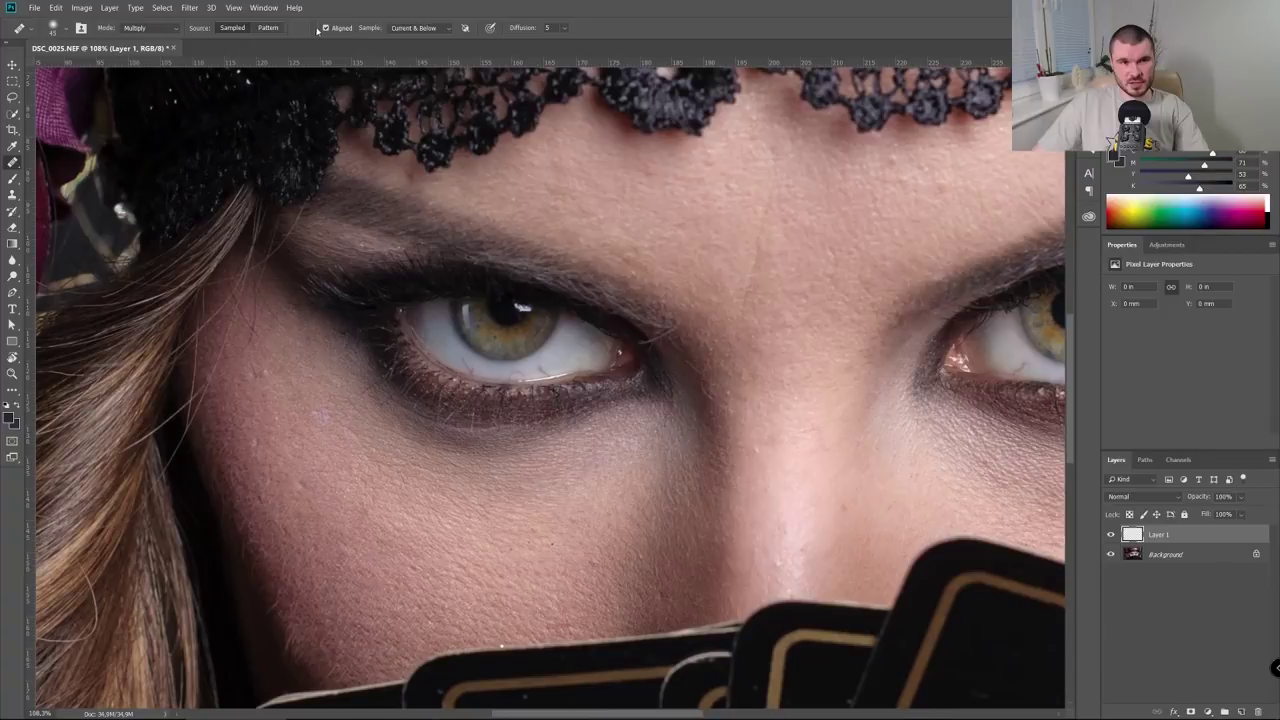
click(1112, 566)
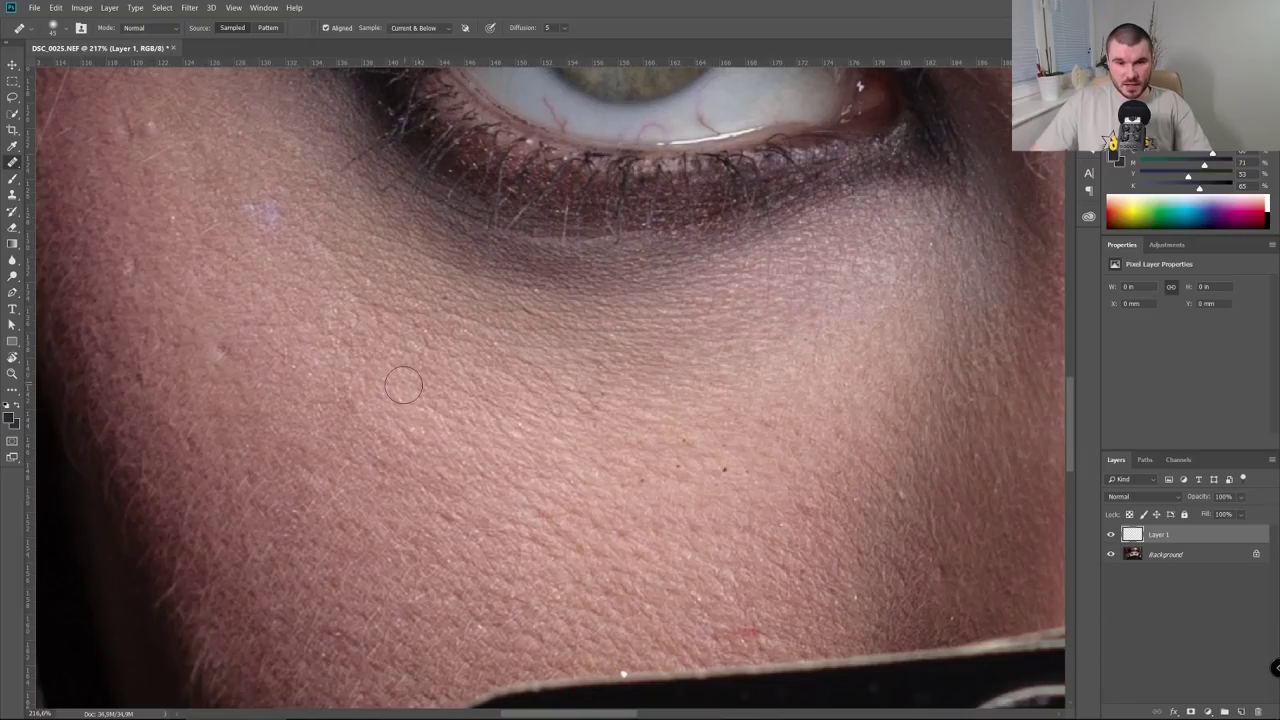
View at 100% and heal the small bluish blemish on the cheek
key(ctrl+1)
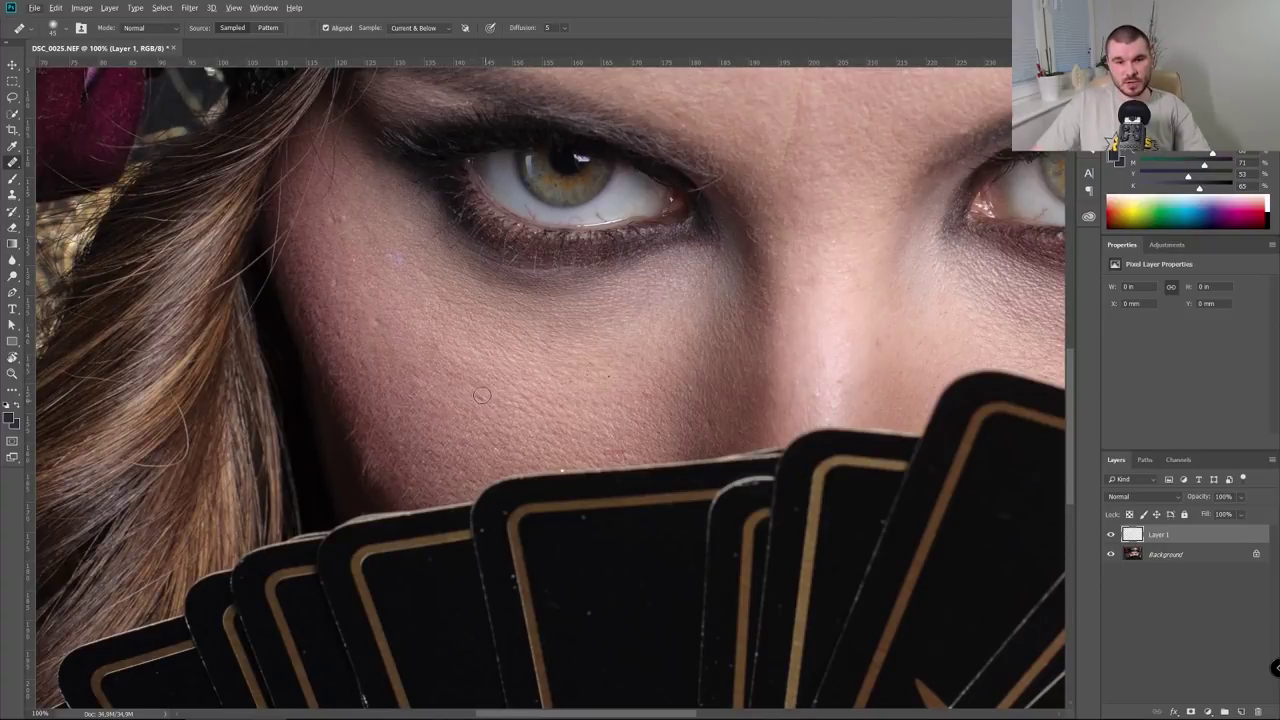
scroll(476, 396, up, 3)
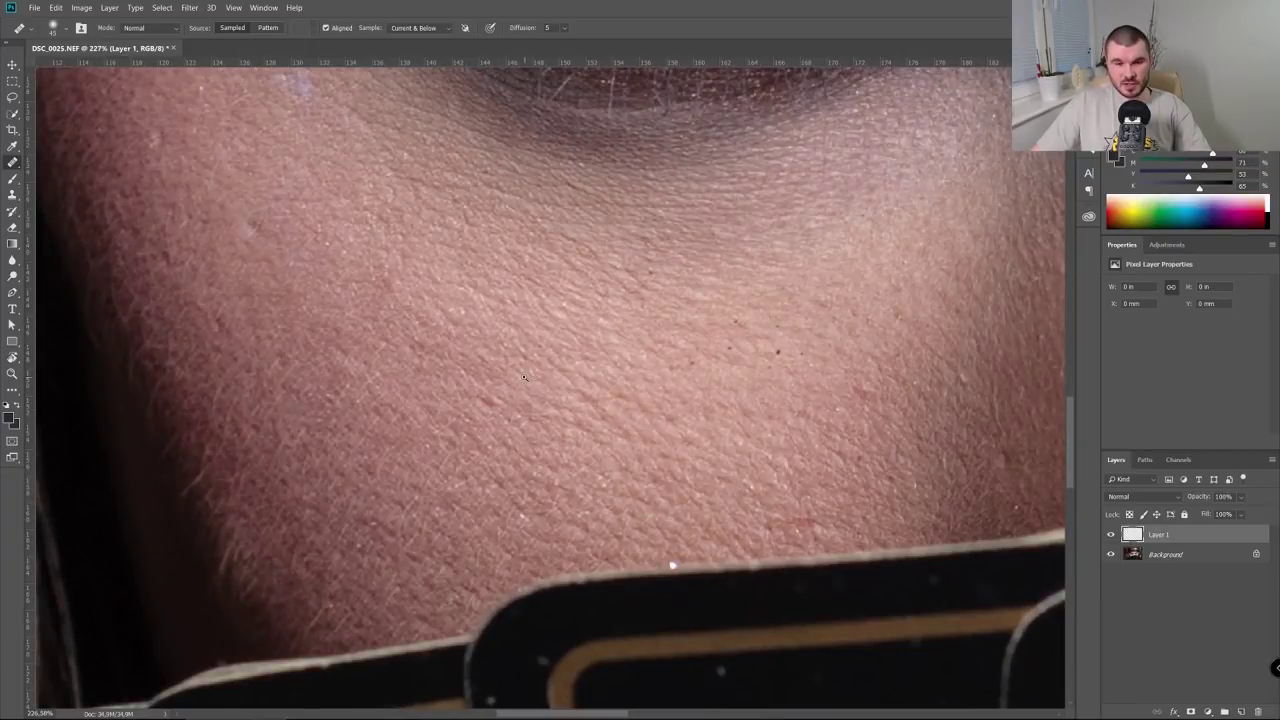
scroll(530, 372, down, 2)
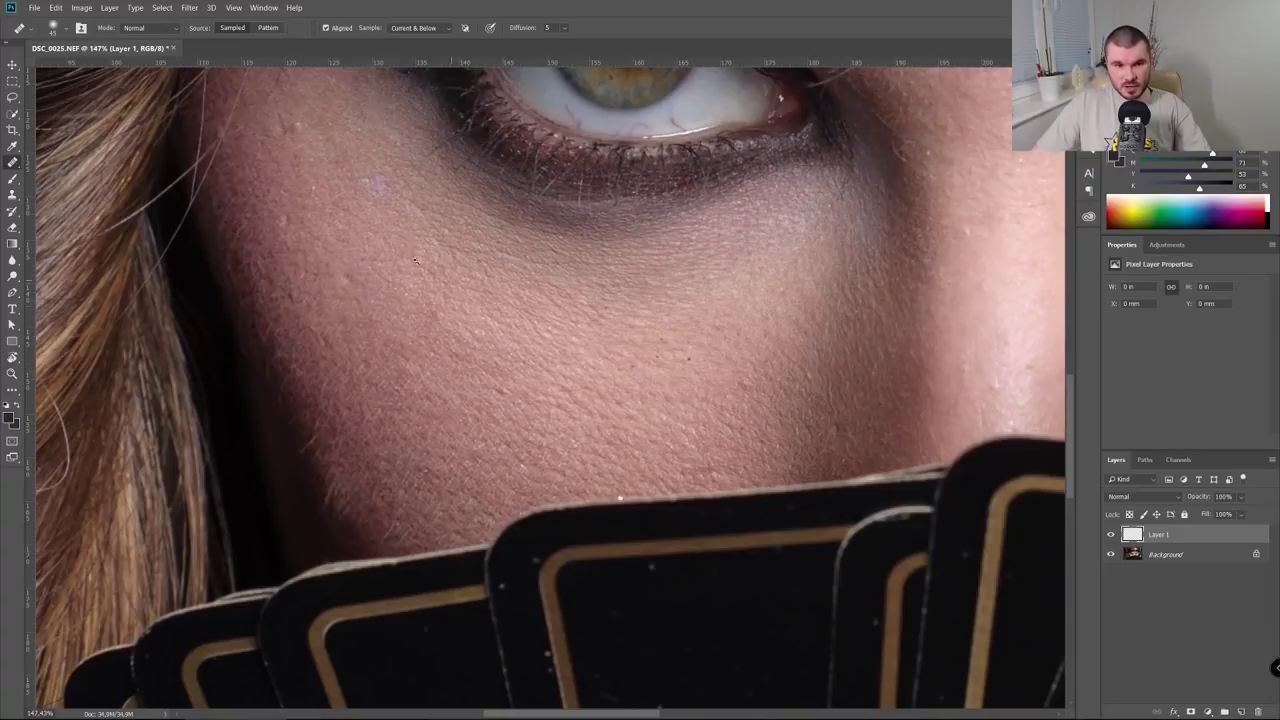
scroll(385, 206, up, 1)
scroll(385, 206, up, 1)
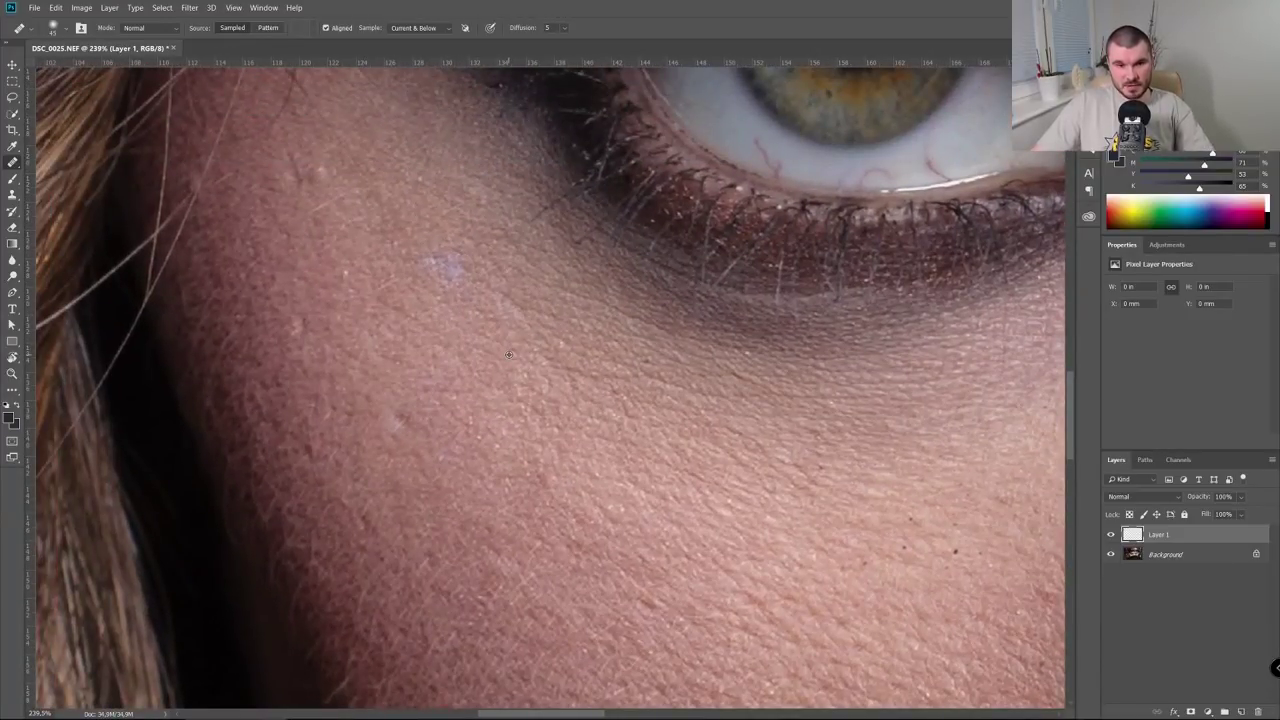
click(446, 266)
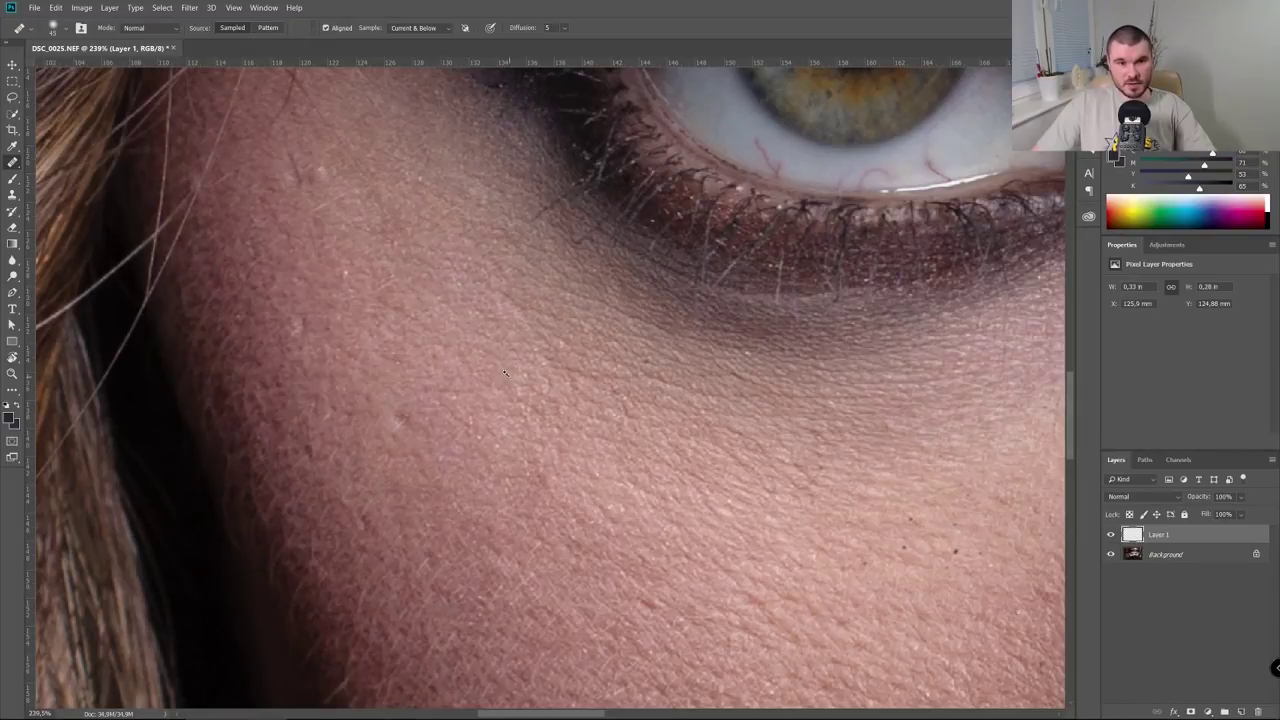
Heal the dark spots lower on the cheek below the eye
scroll(505, 373, down, 2)
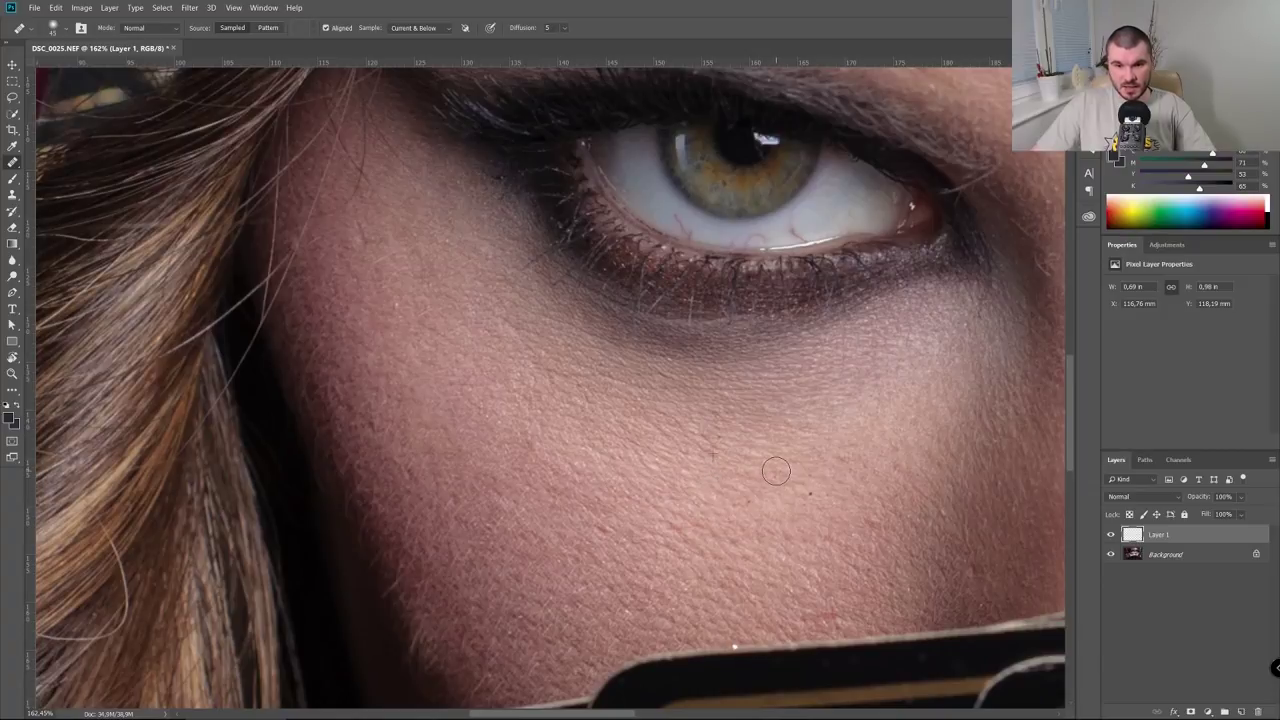
drag(774, 491, 716, 489)
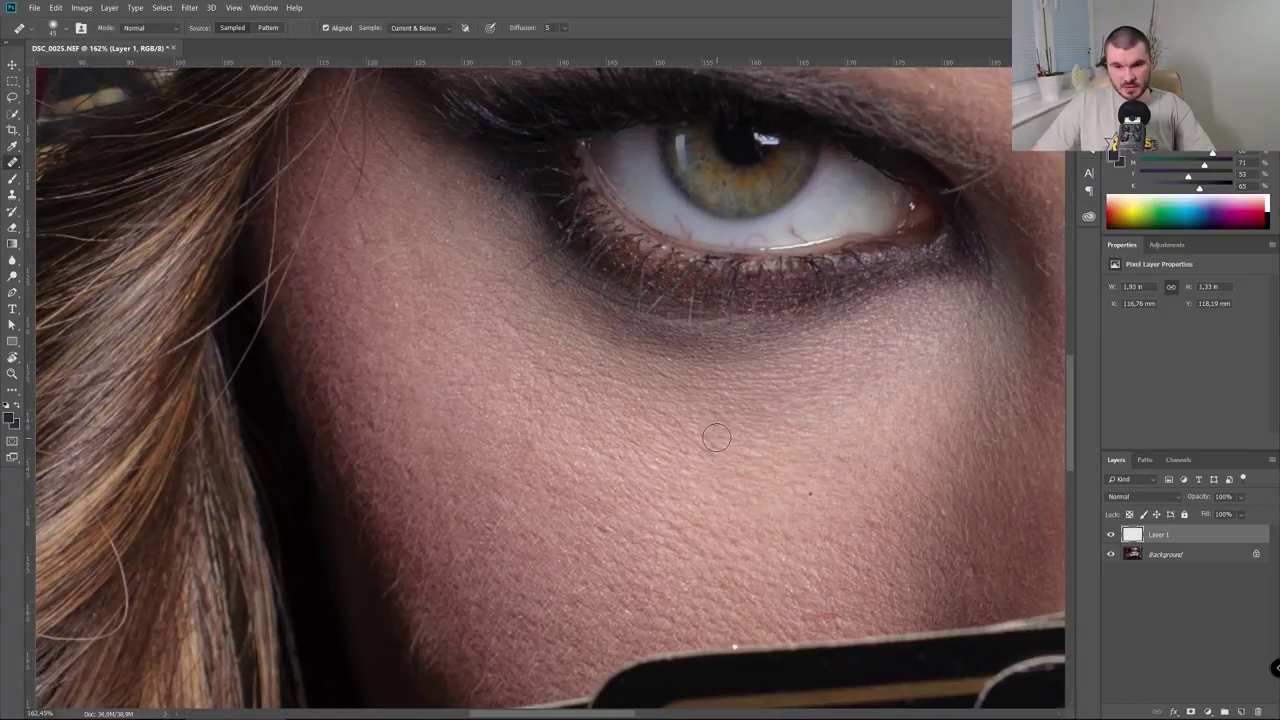
drag(717, 437, 769, 531)
scroll(769, 531, right, 3)
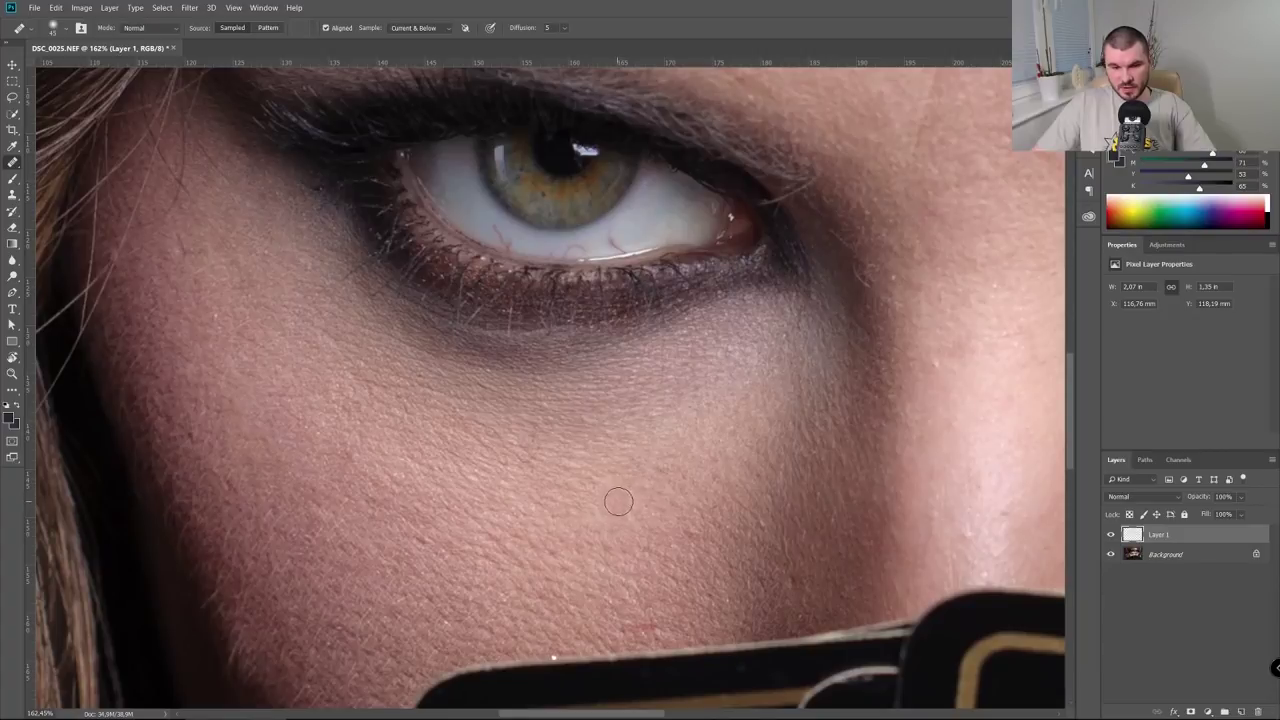
scroll(620, 490, right, 3)
scroll(526, 468, right, 3)
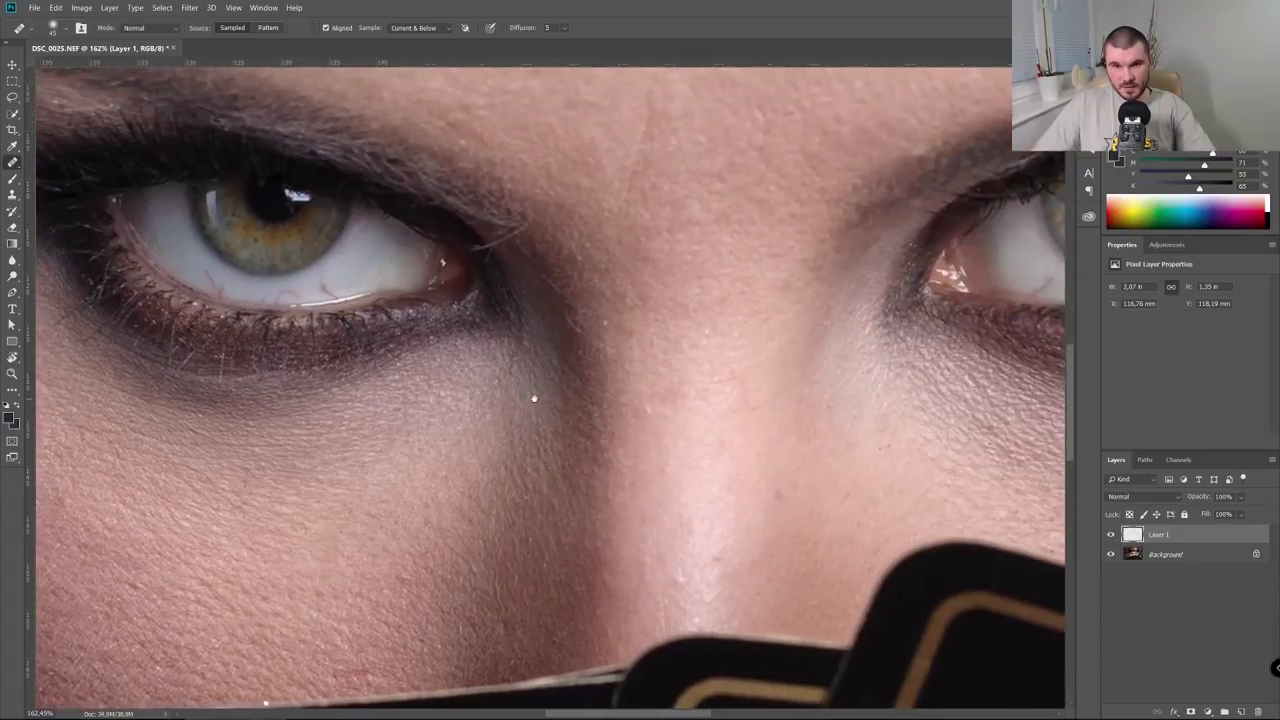
scroll(490, 479, up, 3)
scroll(490, 479, up, 1)
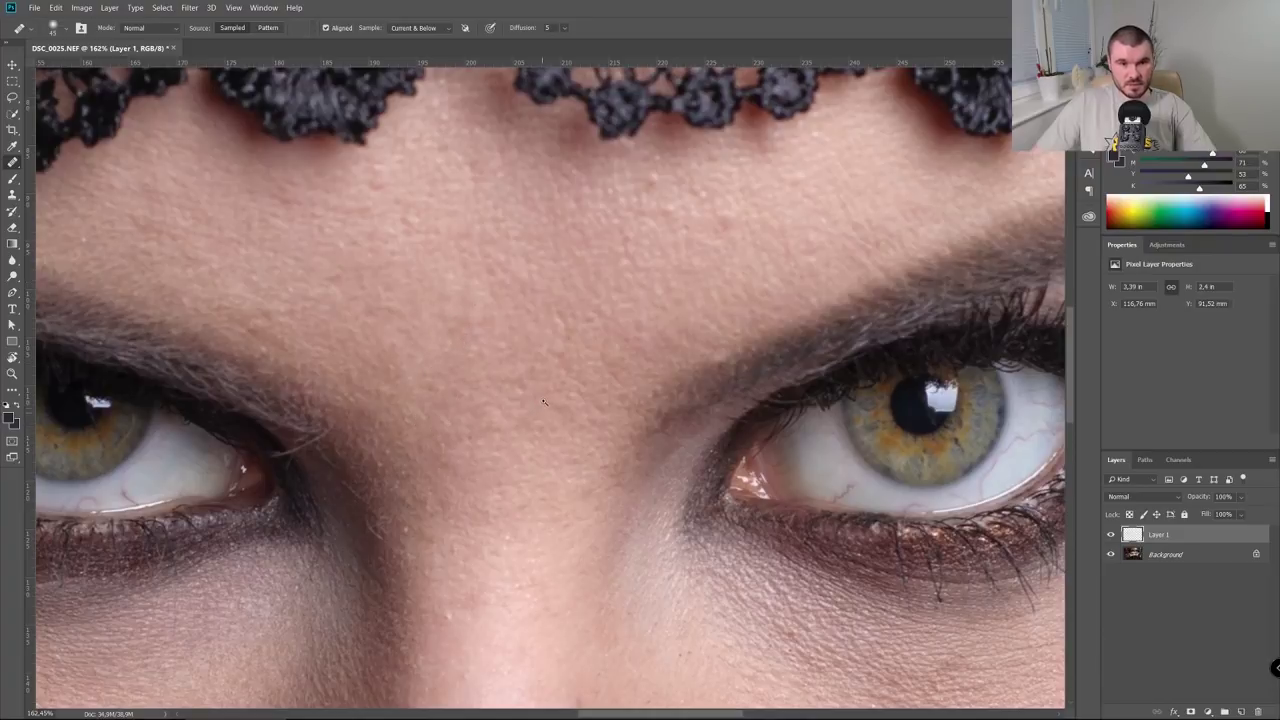
scroll(557, 408, down, 5)
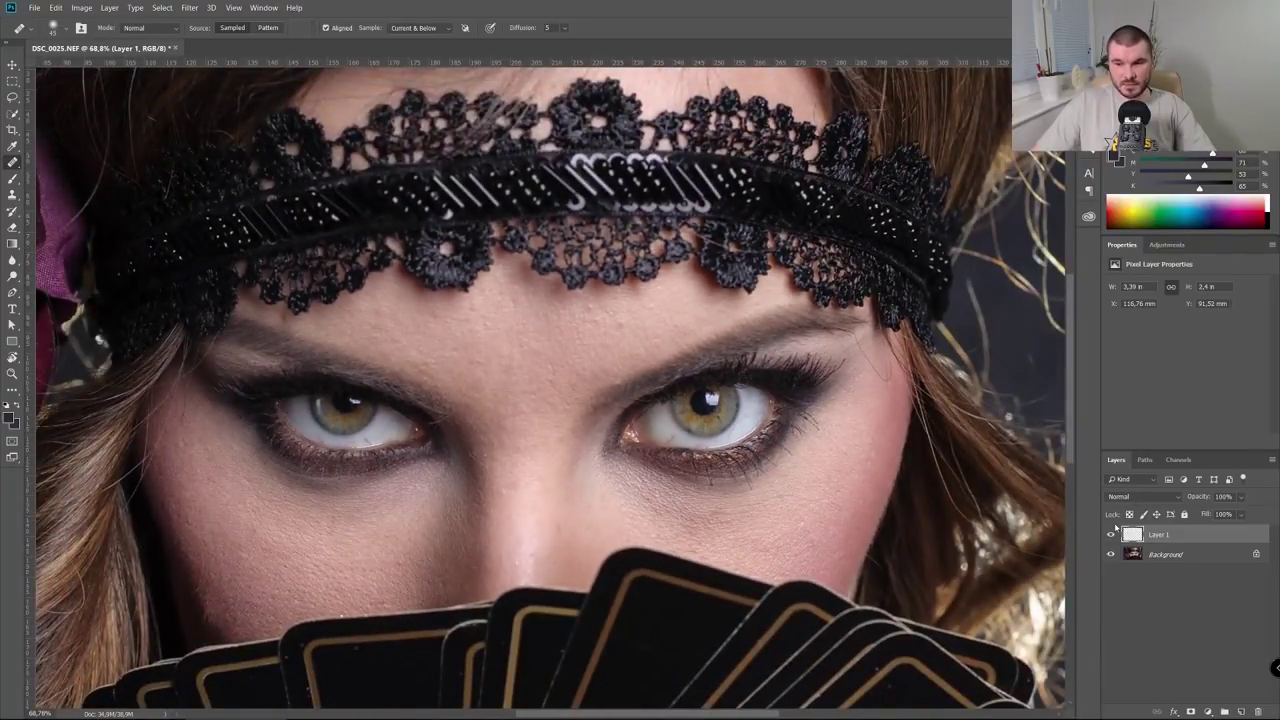
click(1110, 538)
click(1110, 538)
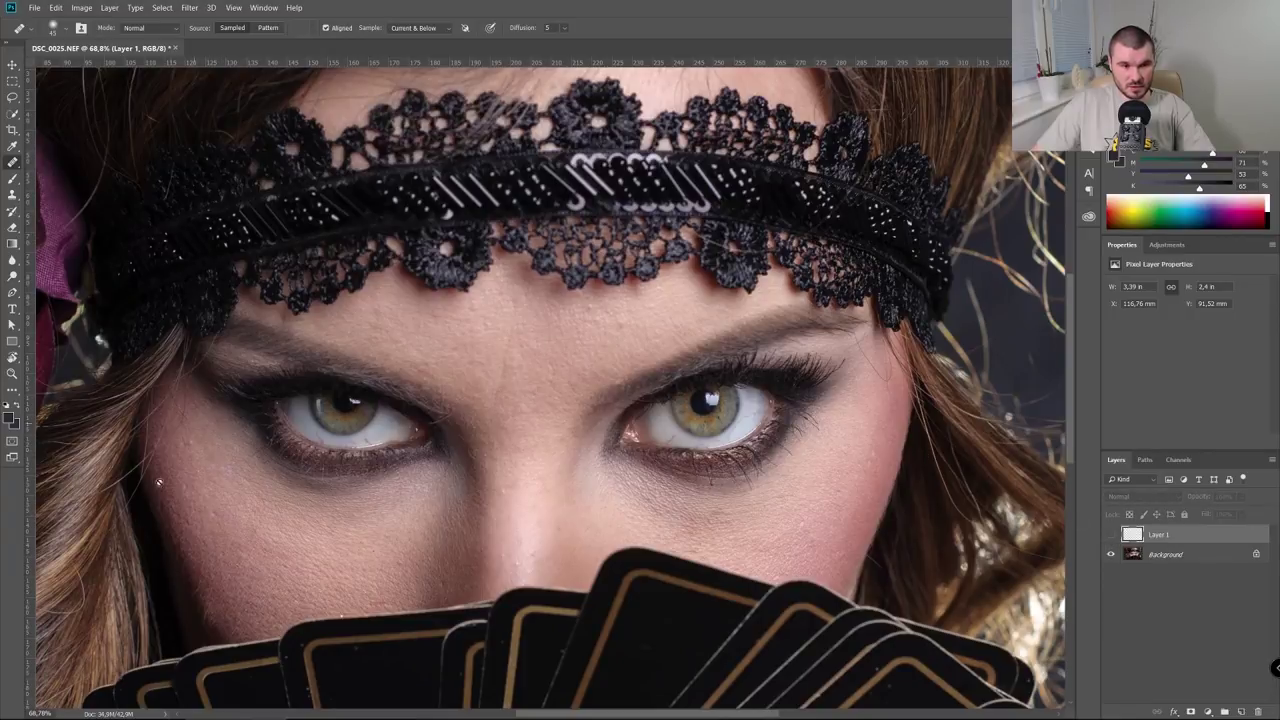
click(1111, 536)
click(1111, 536)
click(1111, 536)
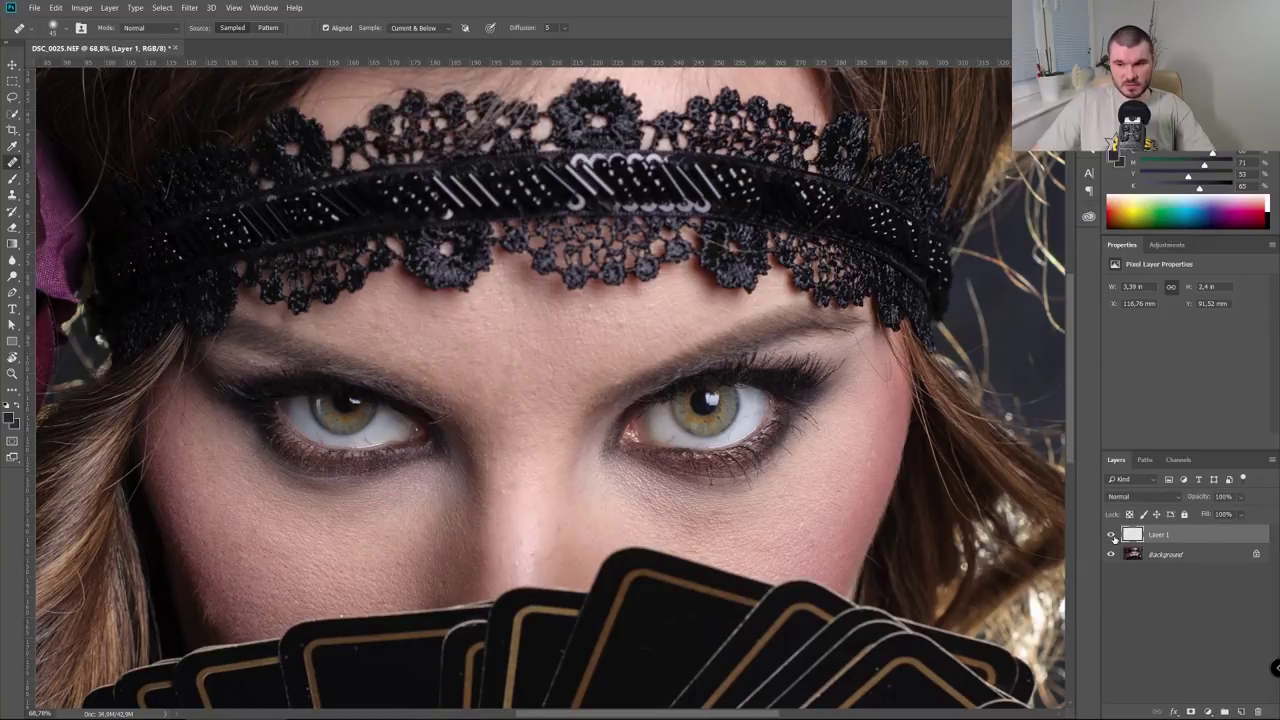
click(1136, 565)
click(1138, 534)
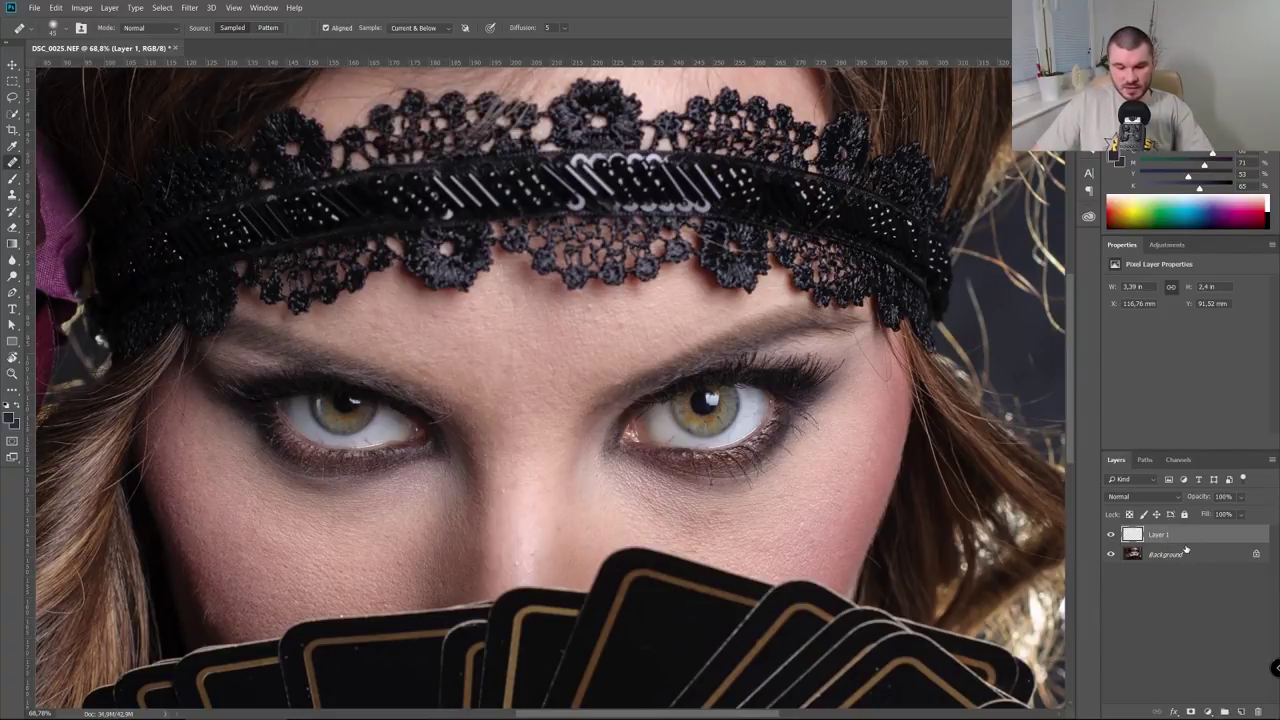
key(b)
click(1188, 579)
click(1172, 538)
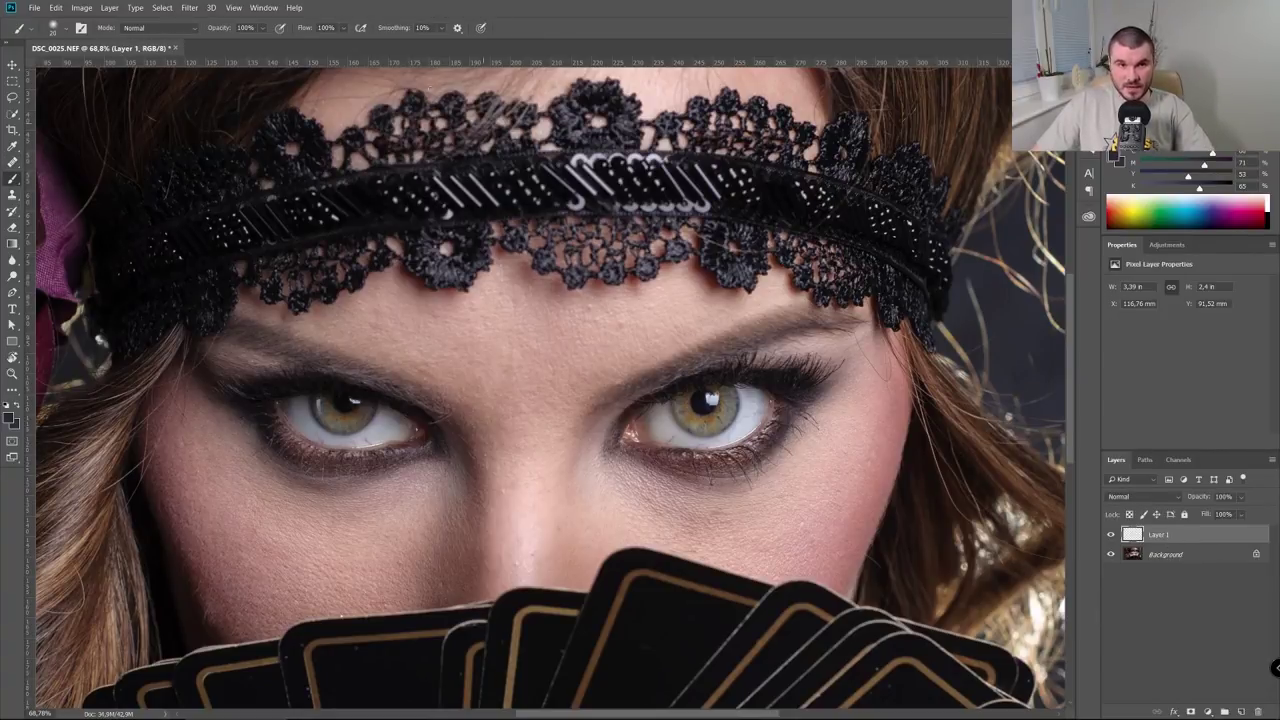
key(j)
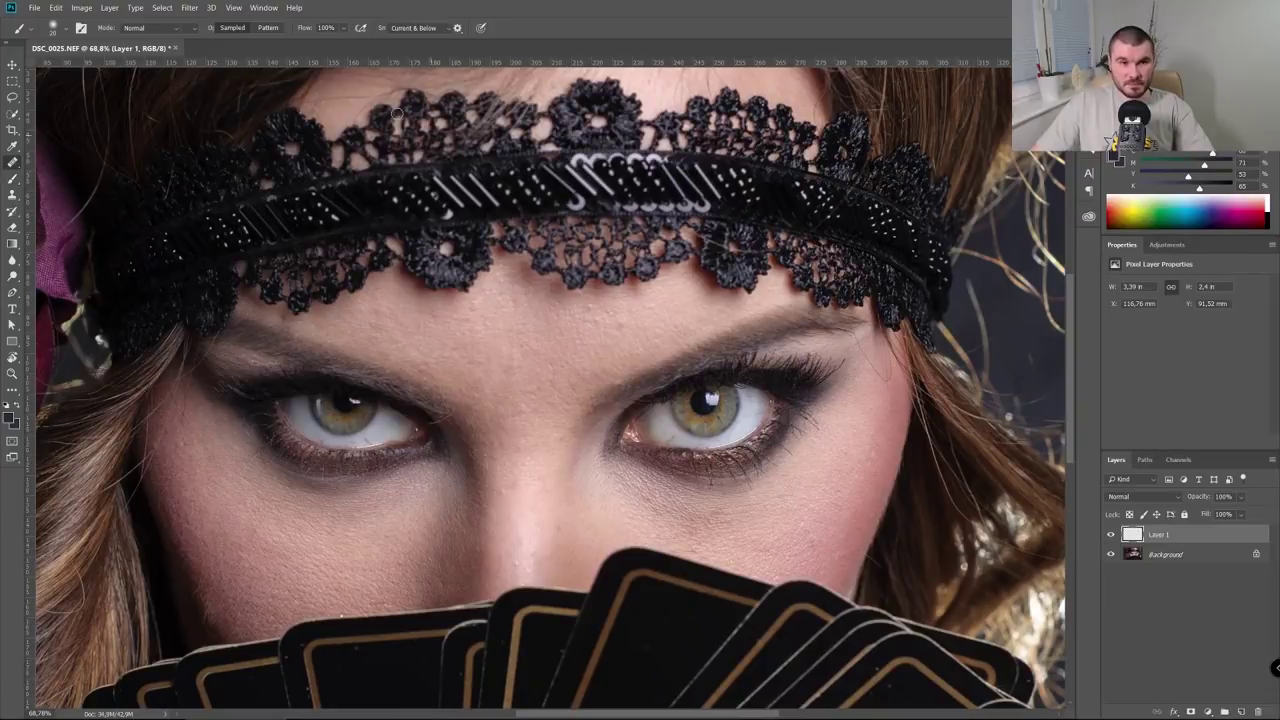
Try Sample: Current Layer, settle on Current & Below, then deselect Layer 1
click(414, 29)
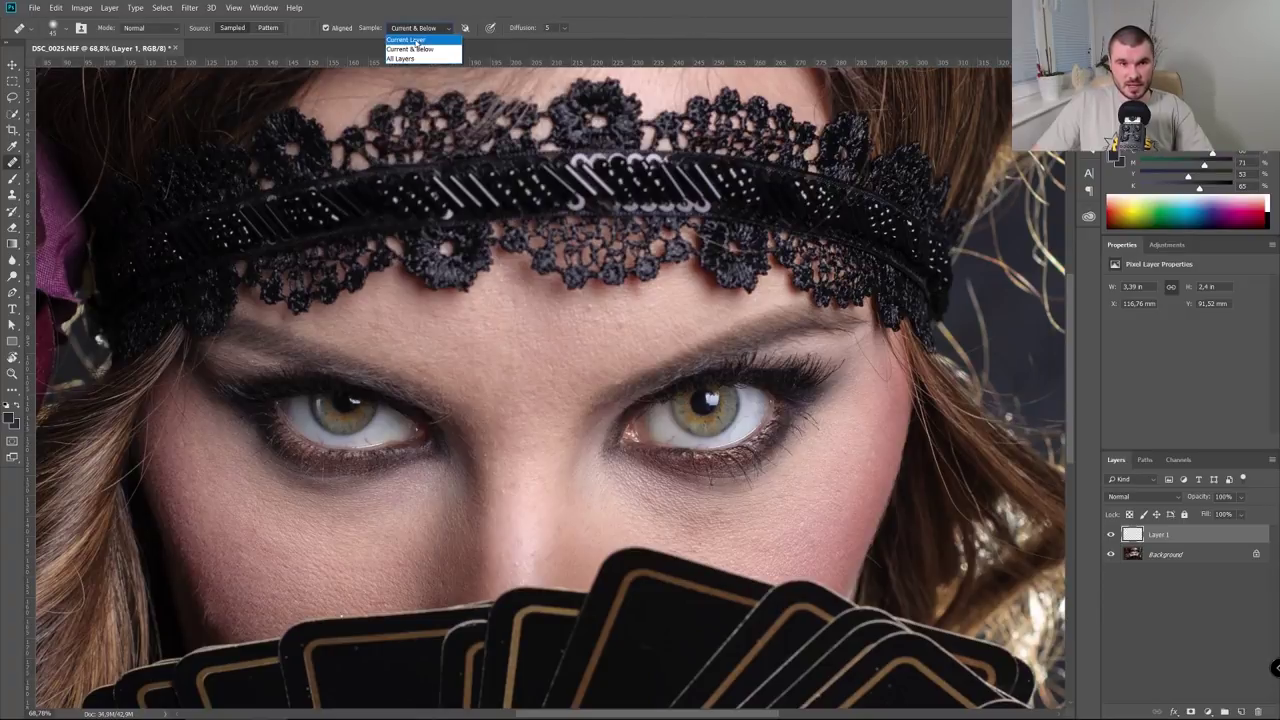
click(408, 41)
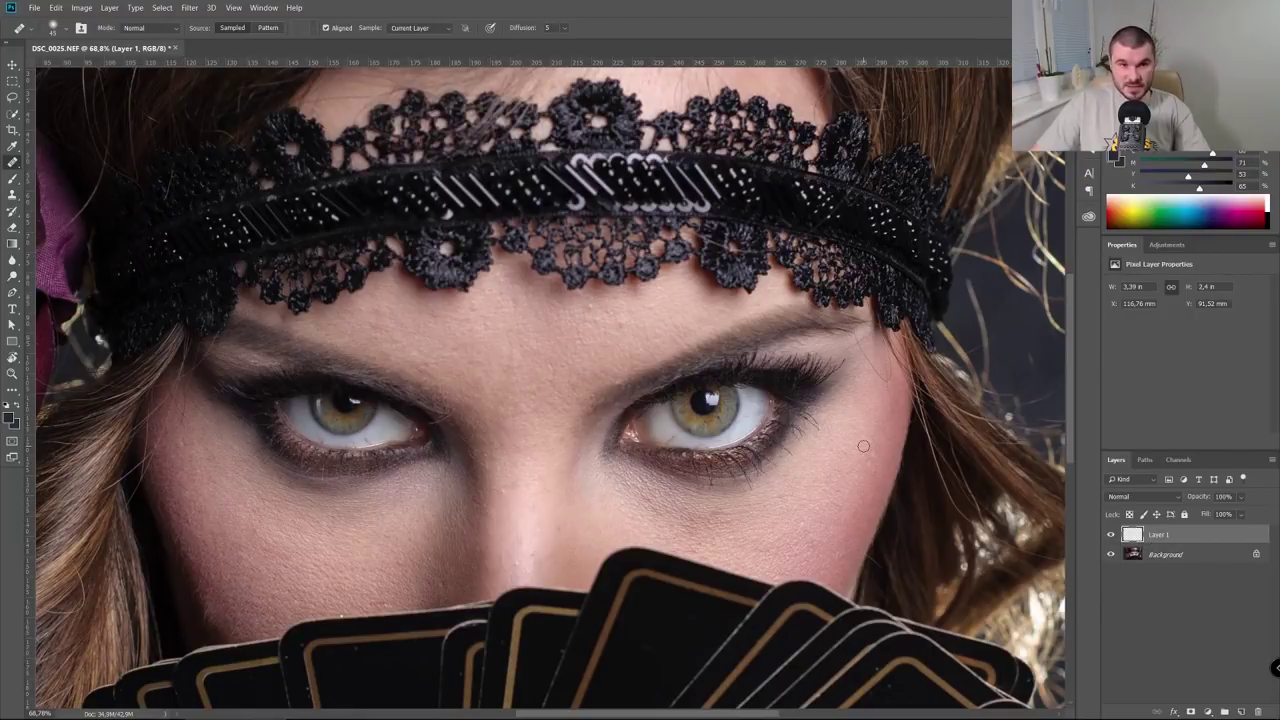
click(418, 27)
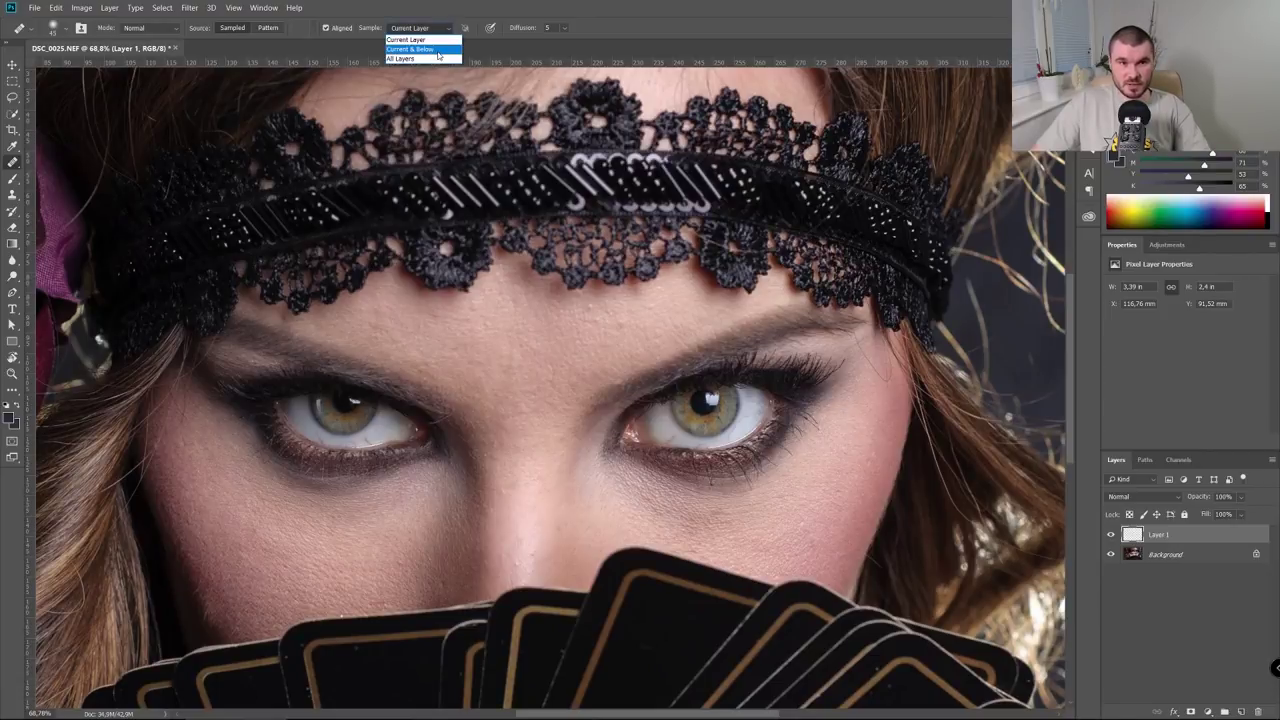
click(420, 48)
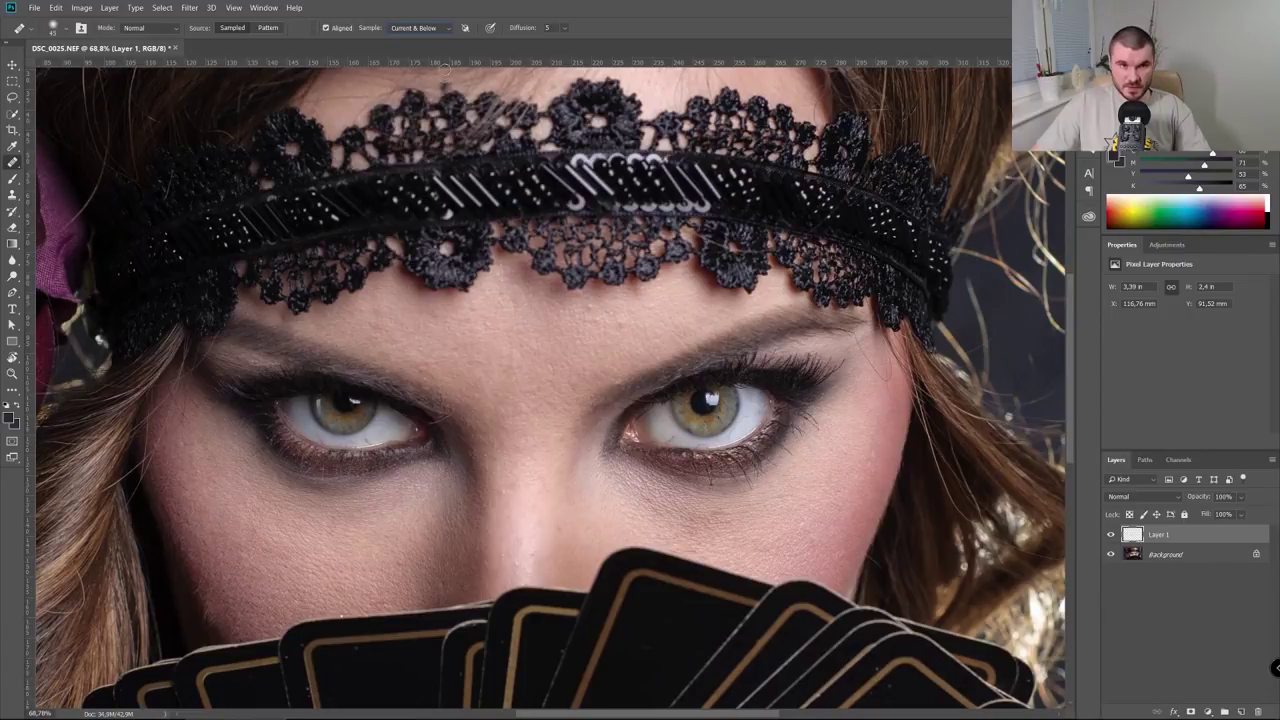
click(441, 27)
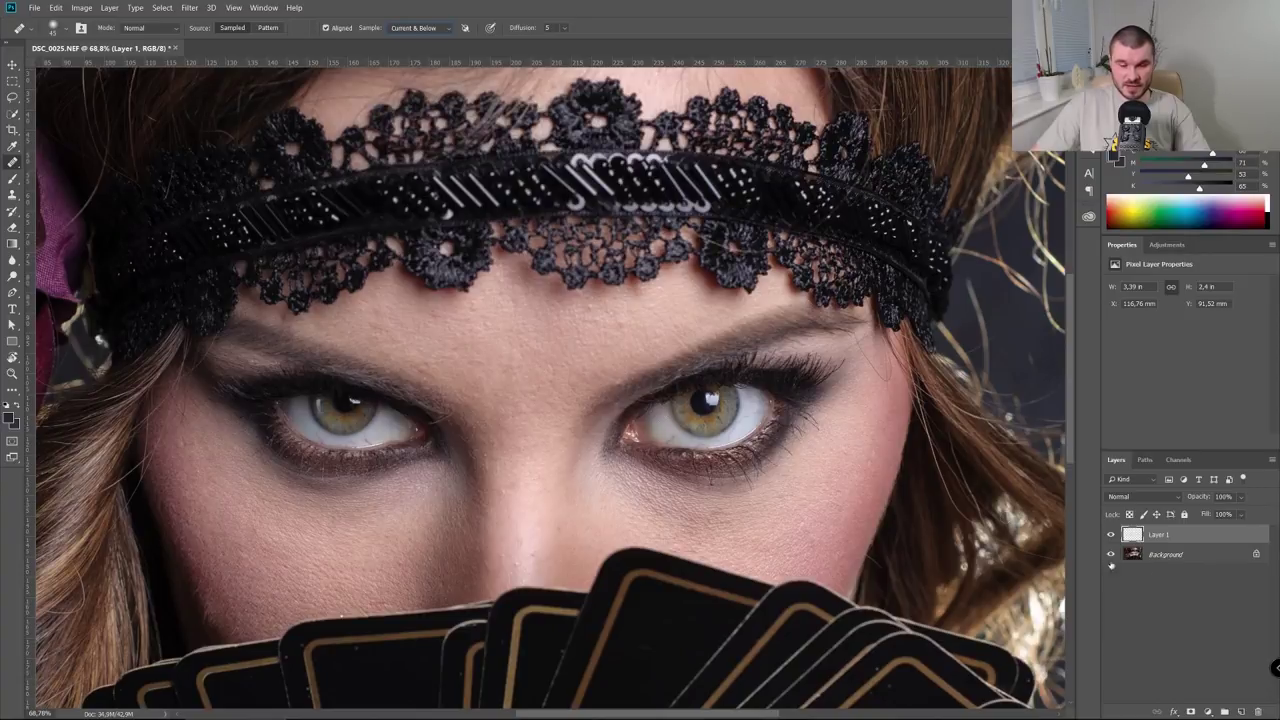
ctrl+click(1167, 537)
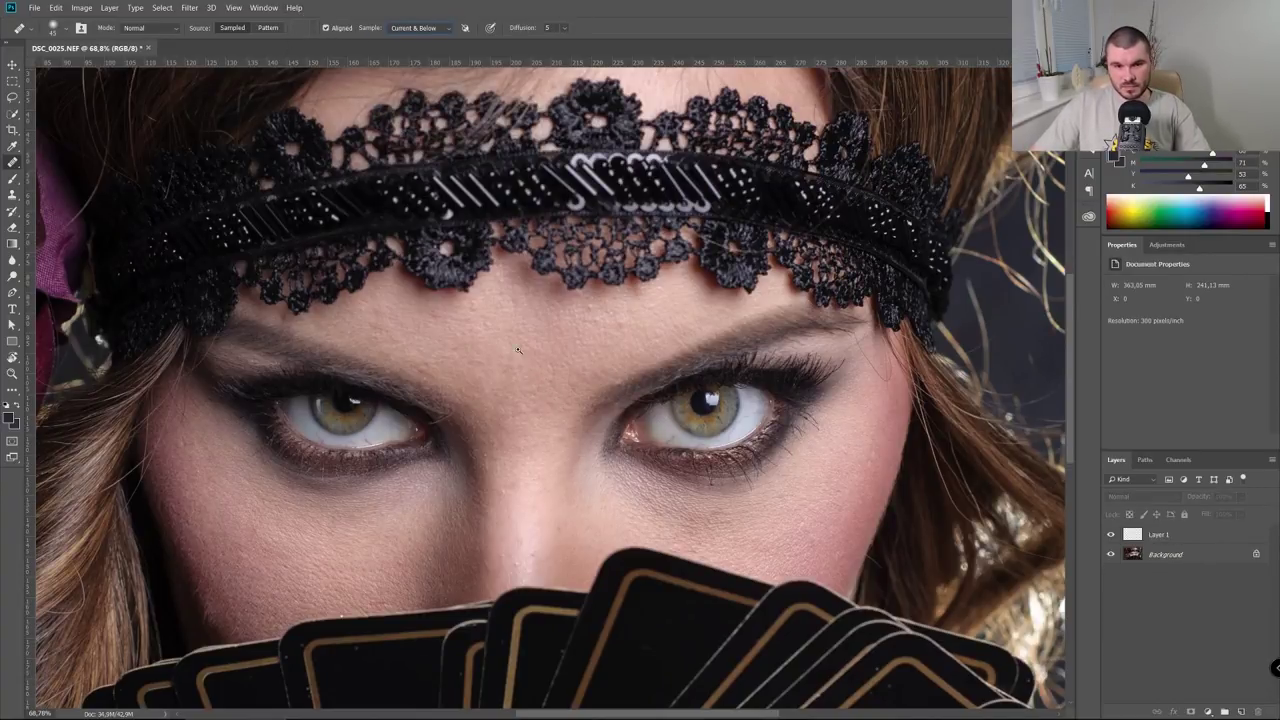
Zoom into the forehead, select Layer 1, sample clean skin and heal a first blemish
scroll(518, 349, up, 5)
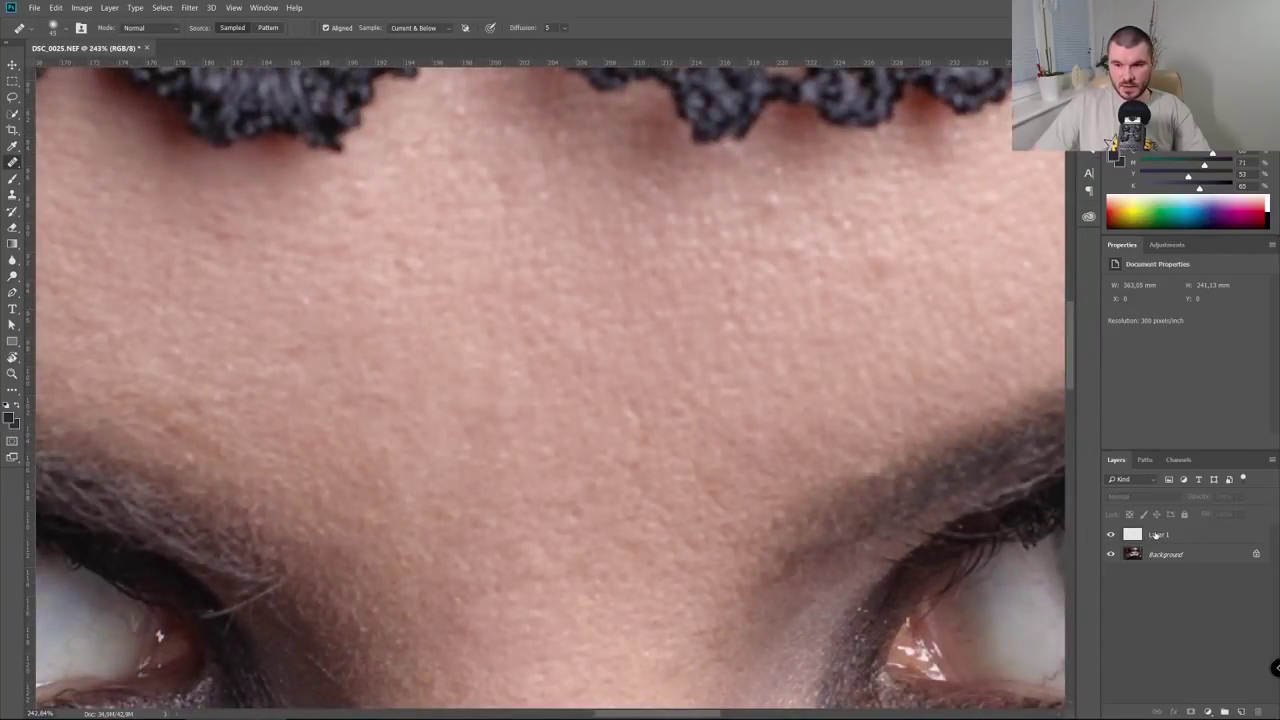
click(1155, 535)
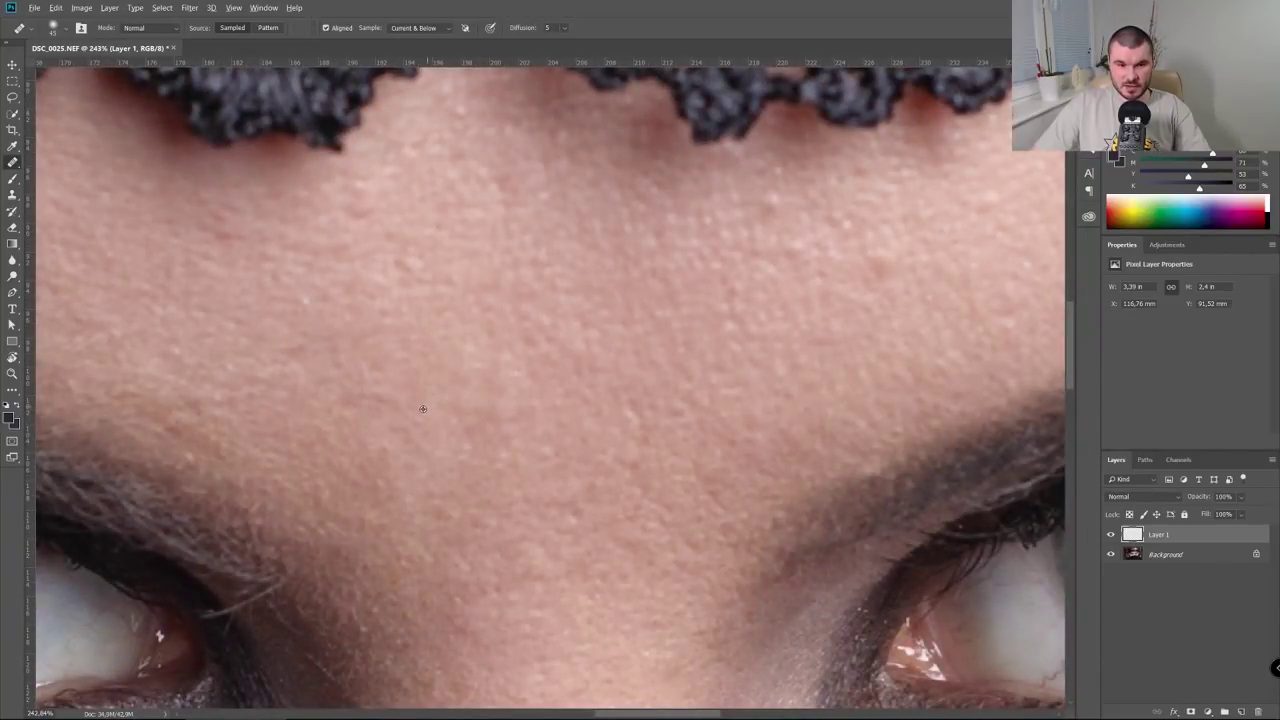
alt+click(374, 426)
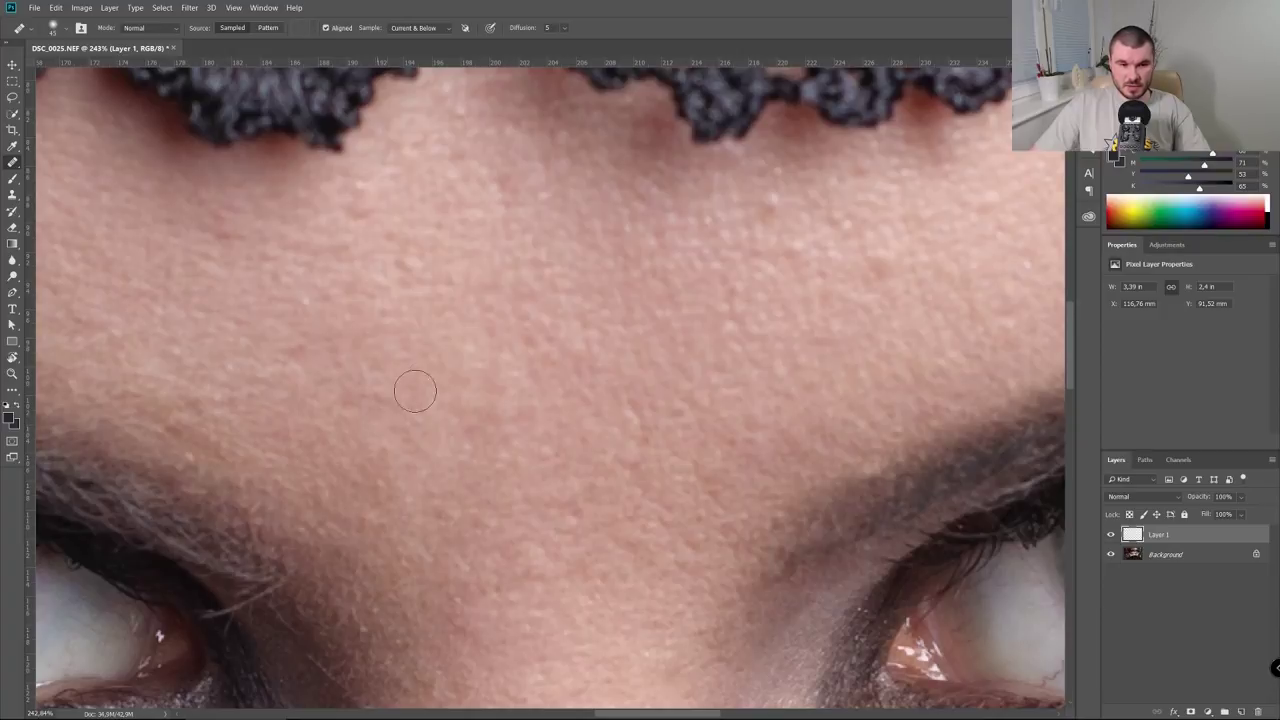
mouse_move(529, 318)
mouse_down()
mouse_move(583, 286)
mouse_move(666, 266)
mouse_move(811, 274)
mouse_move(906, 231)
mouse_move(971, 231)
mouse_move(1017, 172)
mouse_move(709, 214)
mouse_move(574, 203)
mouse_move(541, 170)
mouse_move(474, 163)
mouse_move(469, 177)
mouse_move(571, 230)
mouse_move(572, 264)
mouse_up()
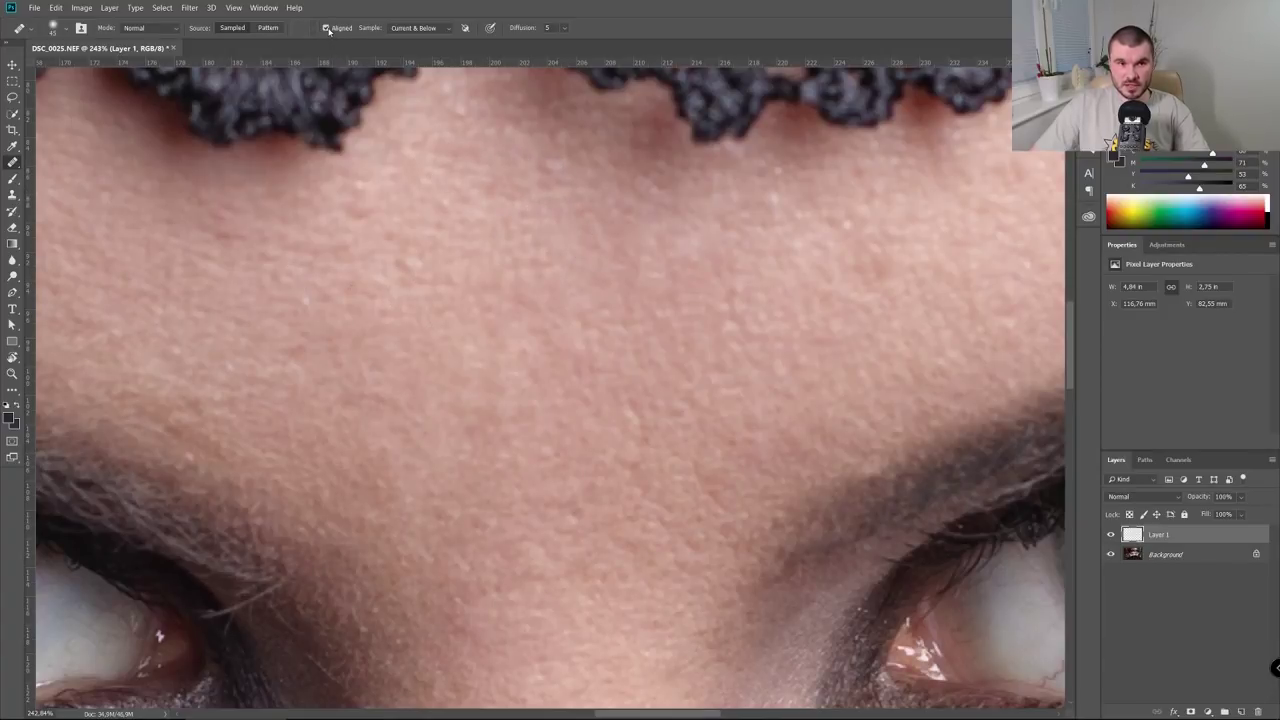
Toggle Aligned and heal the remaining forehead and nose-bridge blemishes, then zoom out
click(327, 28)
mouse_move(642, 332)
mouse_down()
mouse_move(643, 297)
mouse_move(749, 317)
mouse_move(737, 289)
mouse_move(786, 251)
mouse_up()
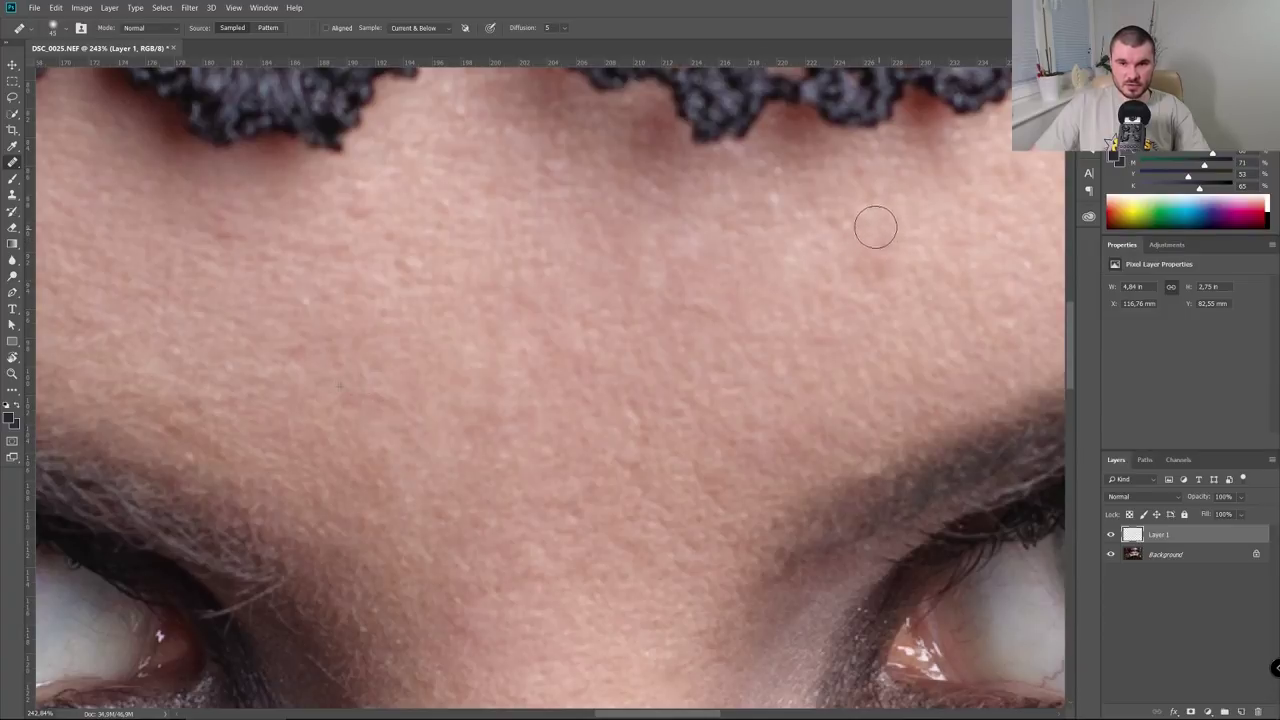
drag(891, 206, 903, 217)
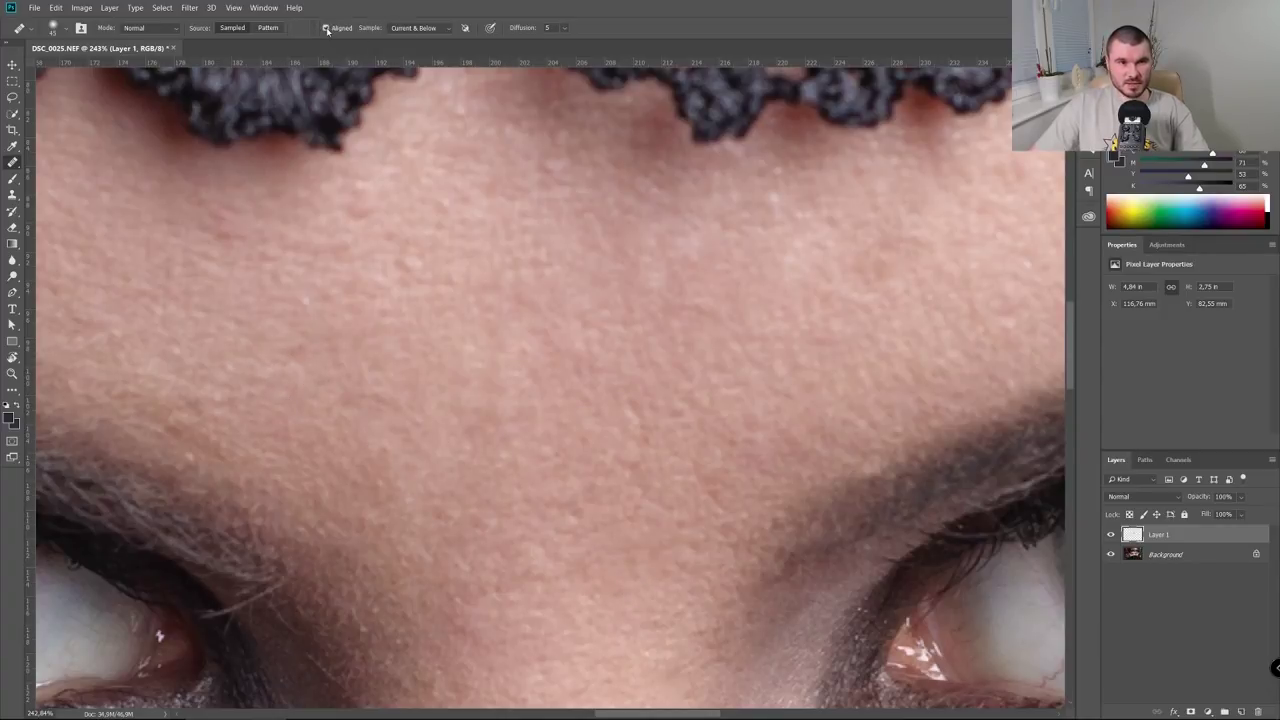
click(471, 372)
click(529, 401)
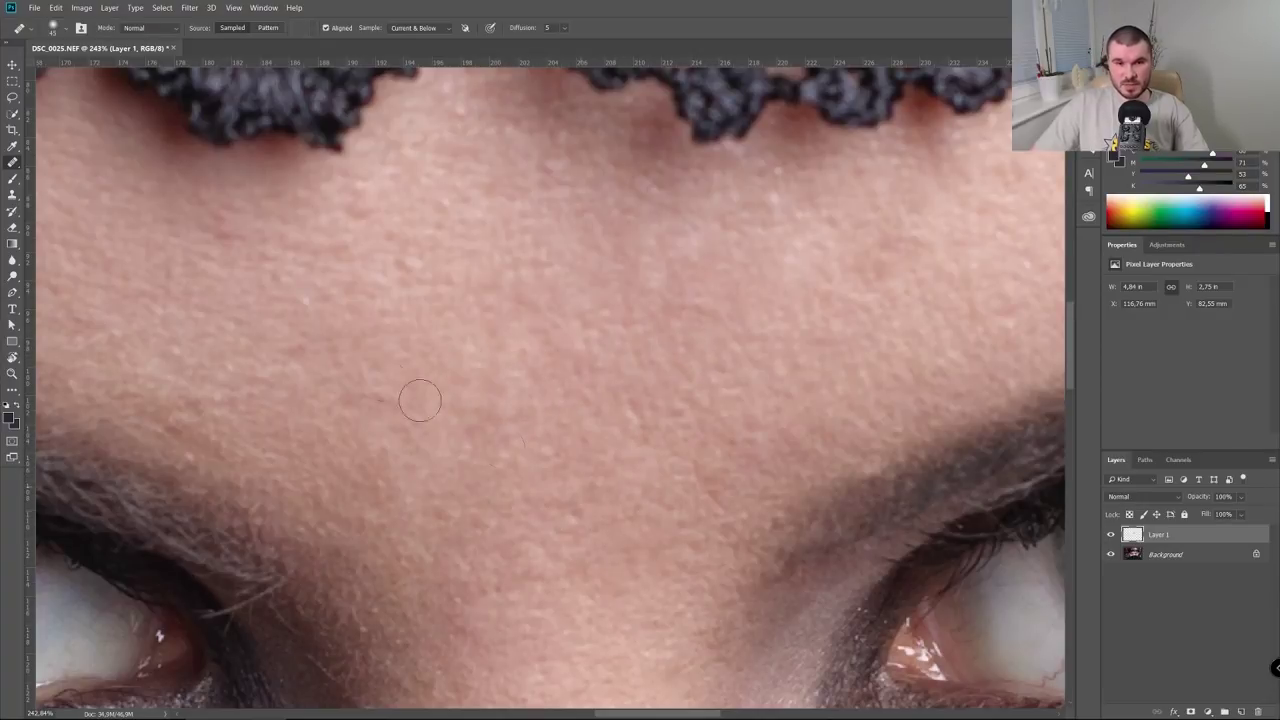
click(334, 337)
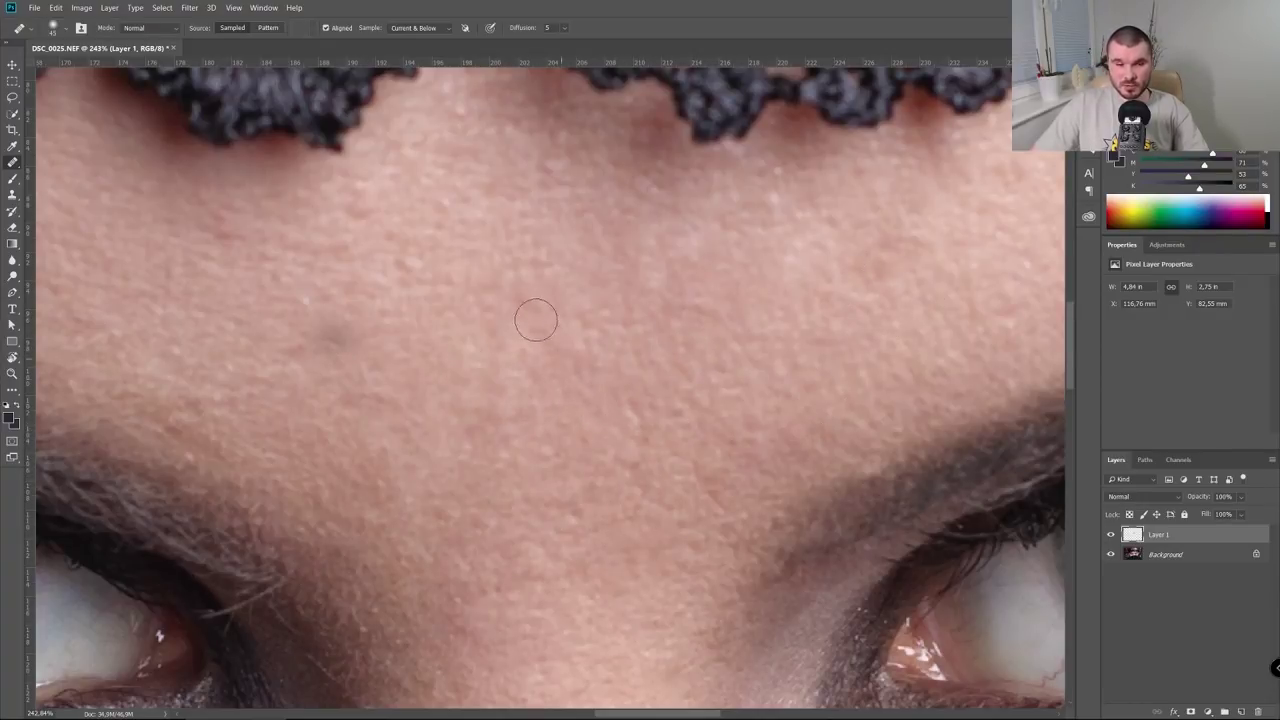
key(ctrl+1)
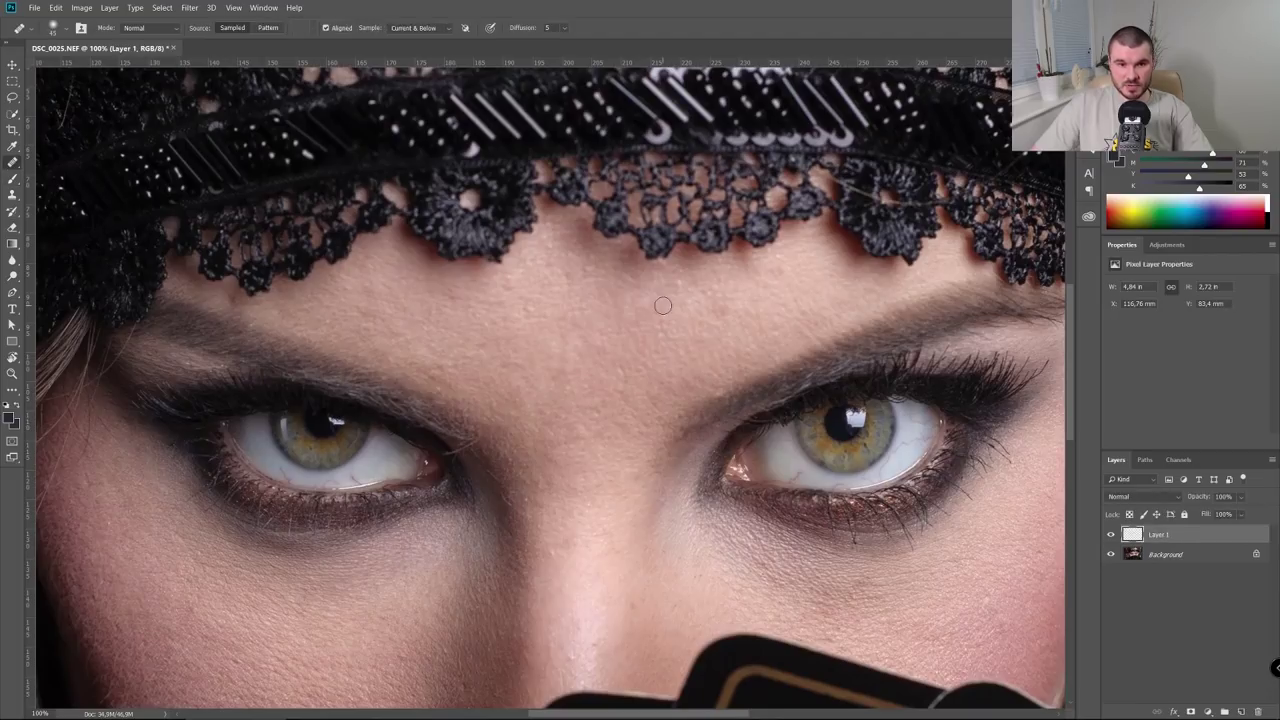
Zoom into the background strands, shrink the brush and heal beside a hair strand
scroll(697, 224, right, 10)
scroll(600, 240, right, 3)
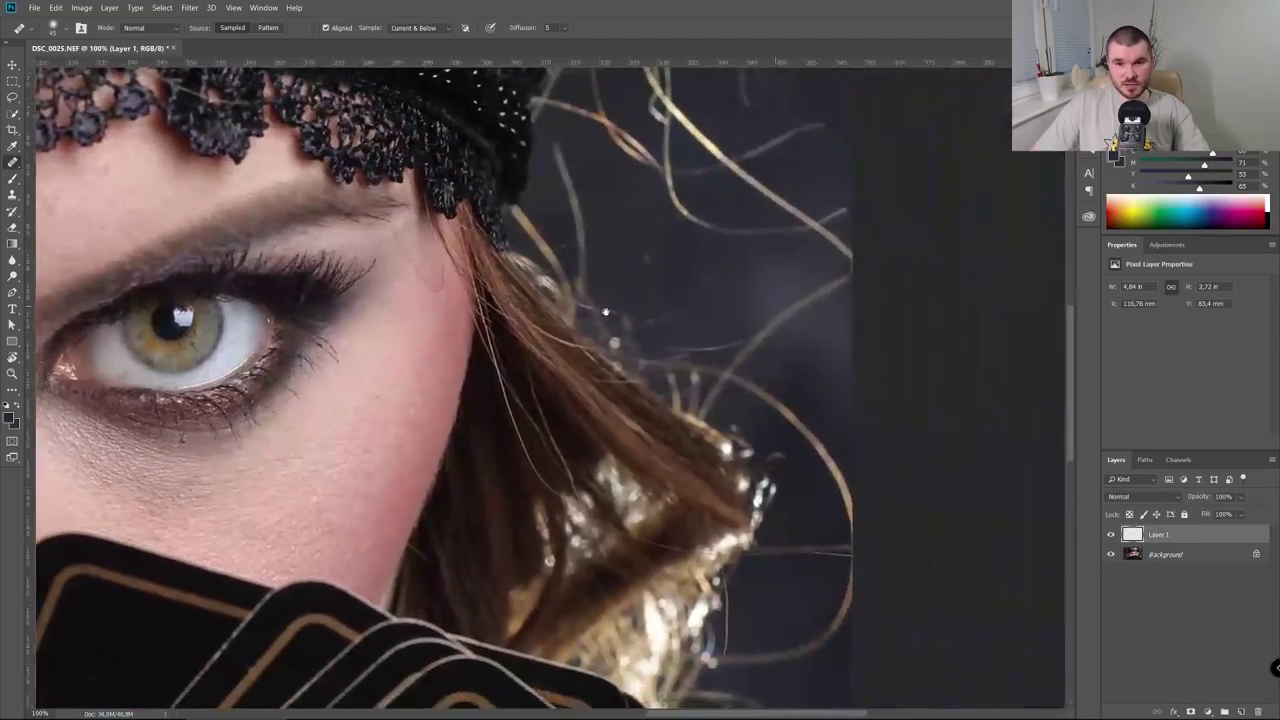
scroll(560, 245, right, 3)
scroll(541, 250, up, 3)
scroll(541, 250, up, 2)
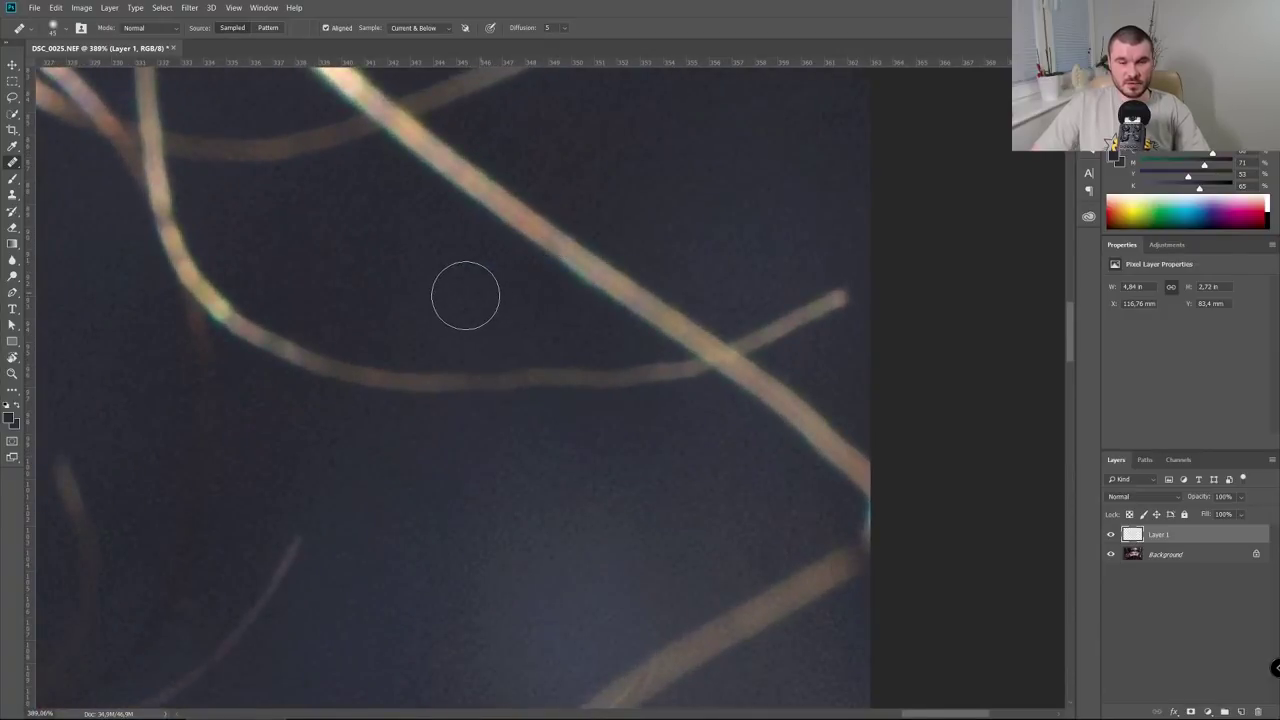
key(bracketleft)
key(bracketleft)
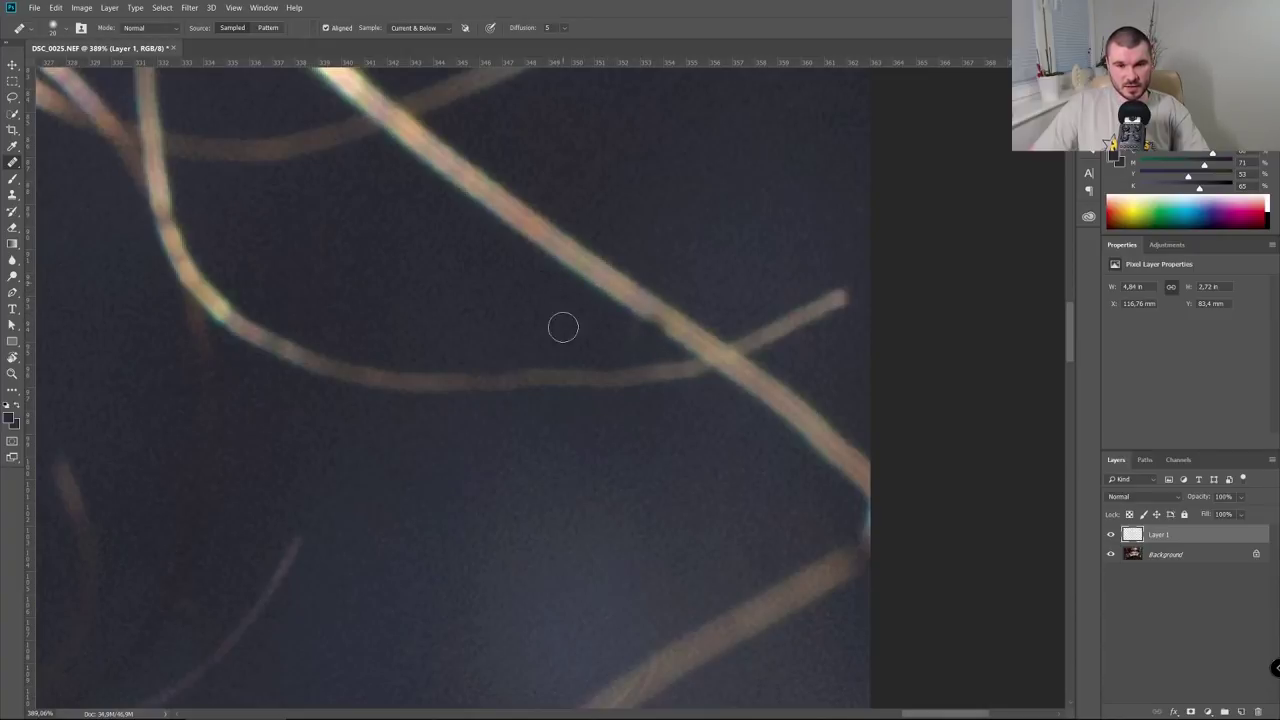
click(628, 338)
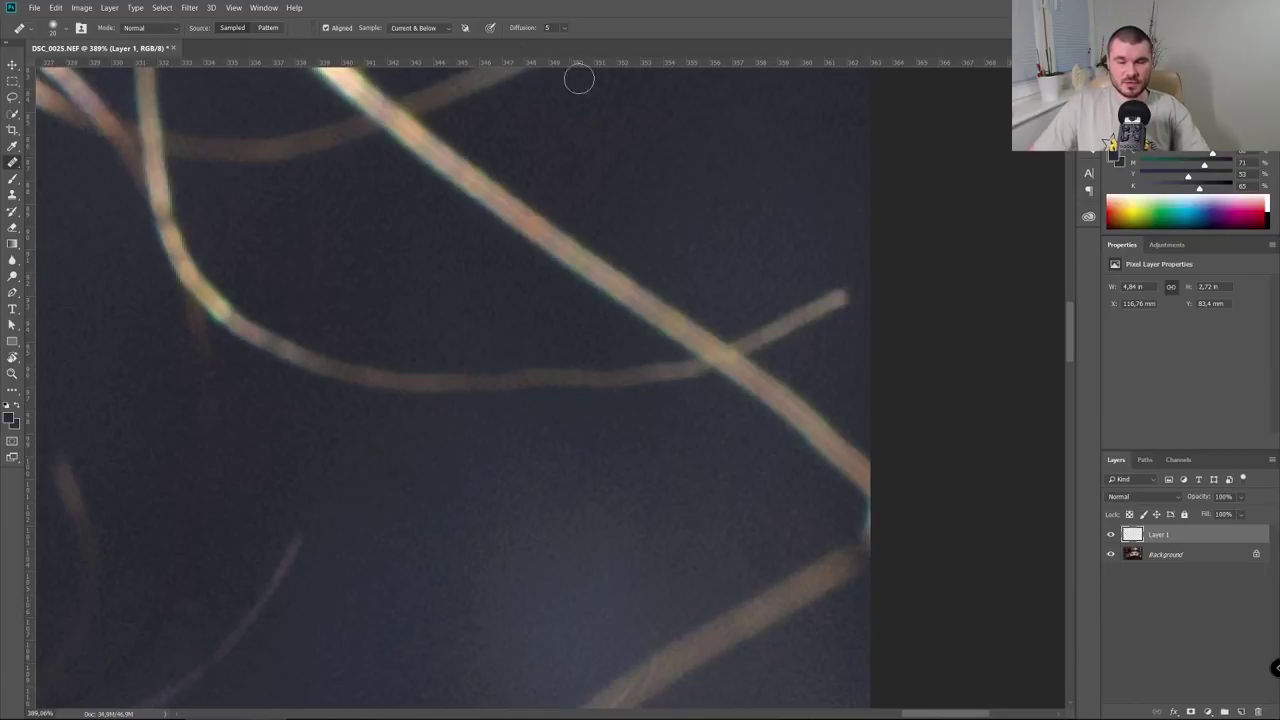
Paint over the stray hair strands with Diffusion 1, then Diffusion 7
click(547, 27)
text(1)
key(Return)
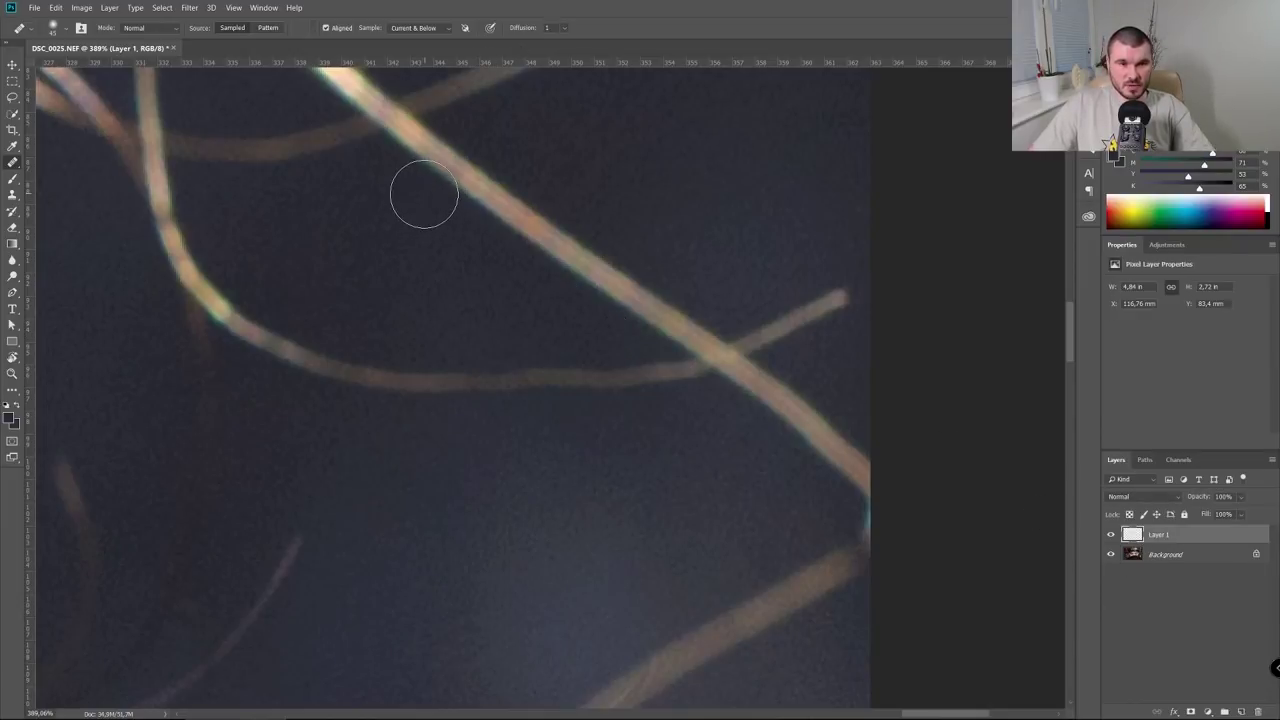
drag(428, 196, 478, 224)
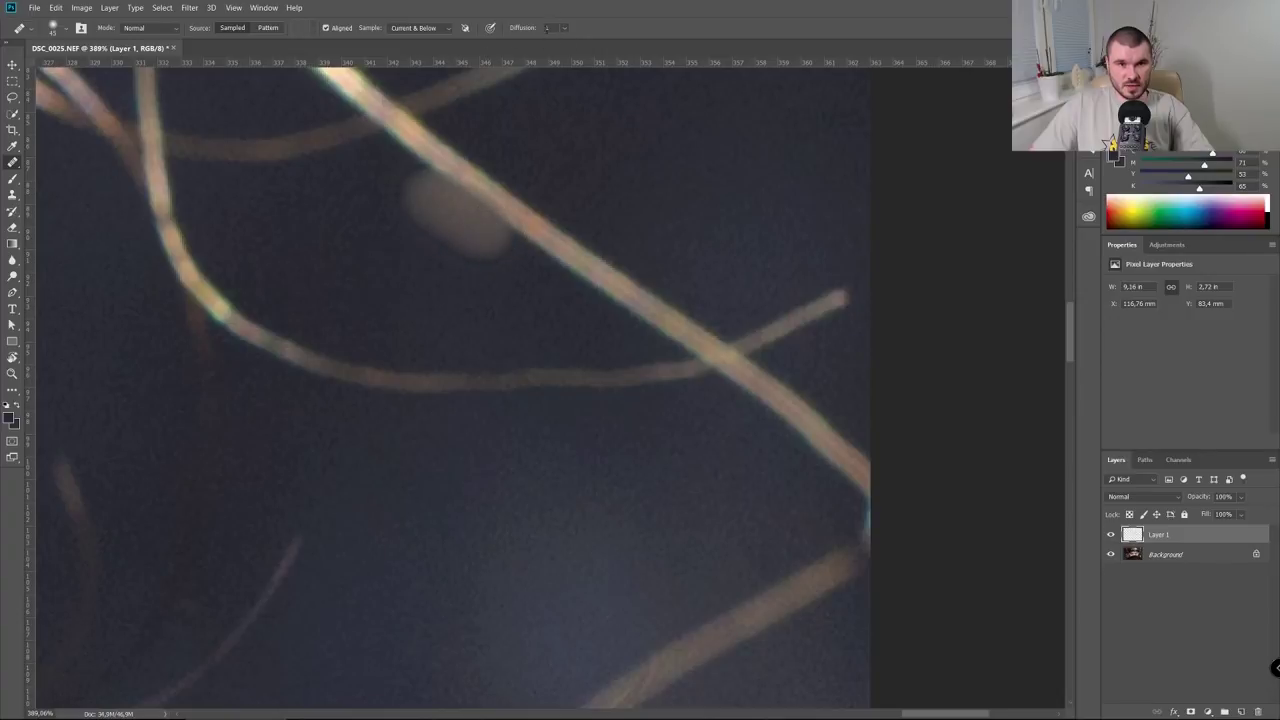
drag(519, 31, 608, 35)
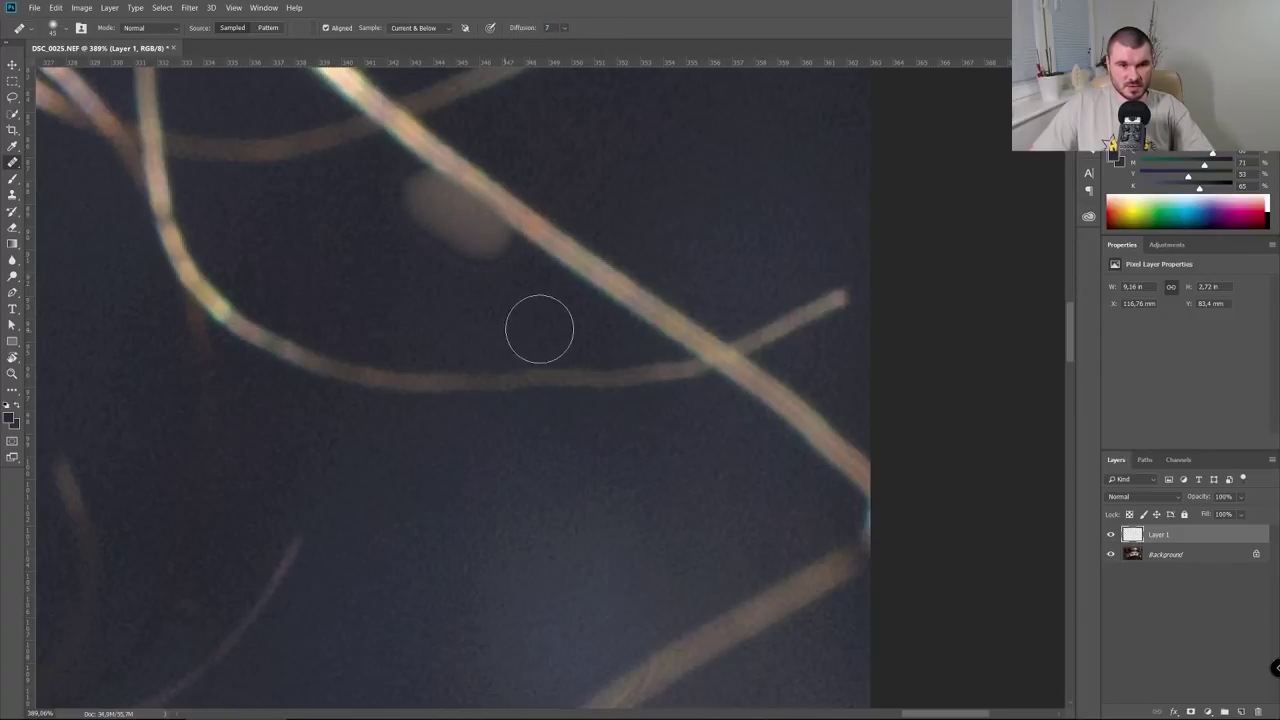
drag(536, 277, 608, 323)
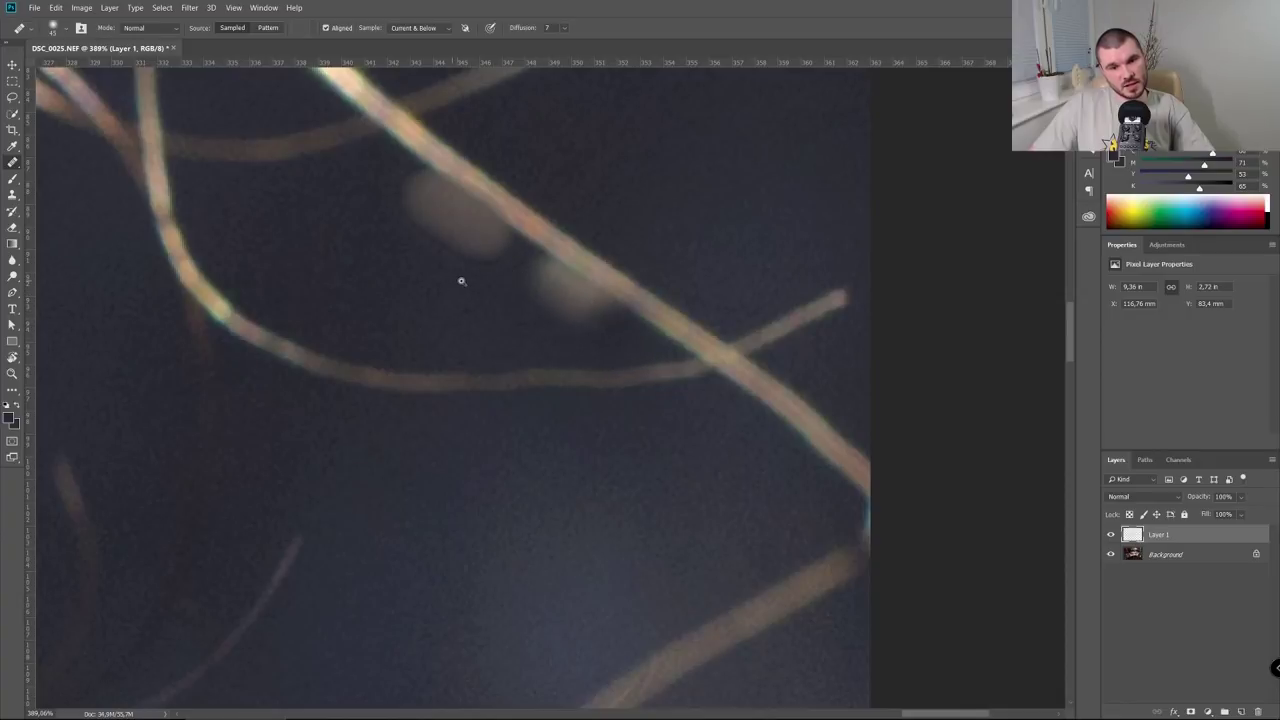
Heal another part of the strand, reset Diffusion to 5 and return to 100% view
alt+scroll(484, 283, up, 2)
alt+scroll(490, 285, down, 2)
alt+scroll(609, 323, down, 1)
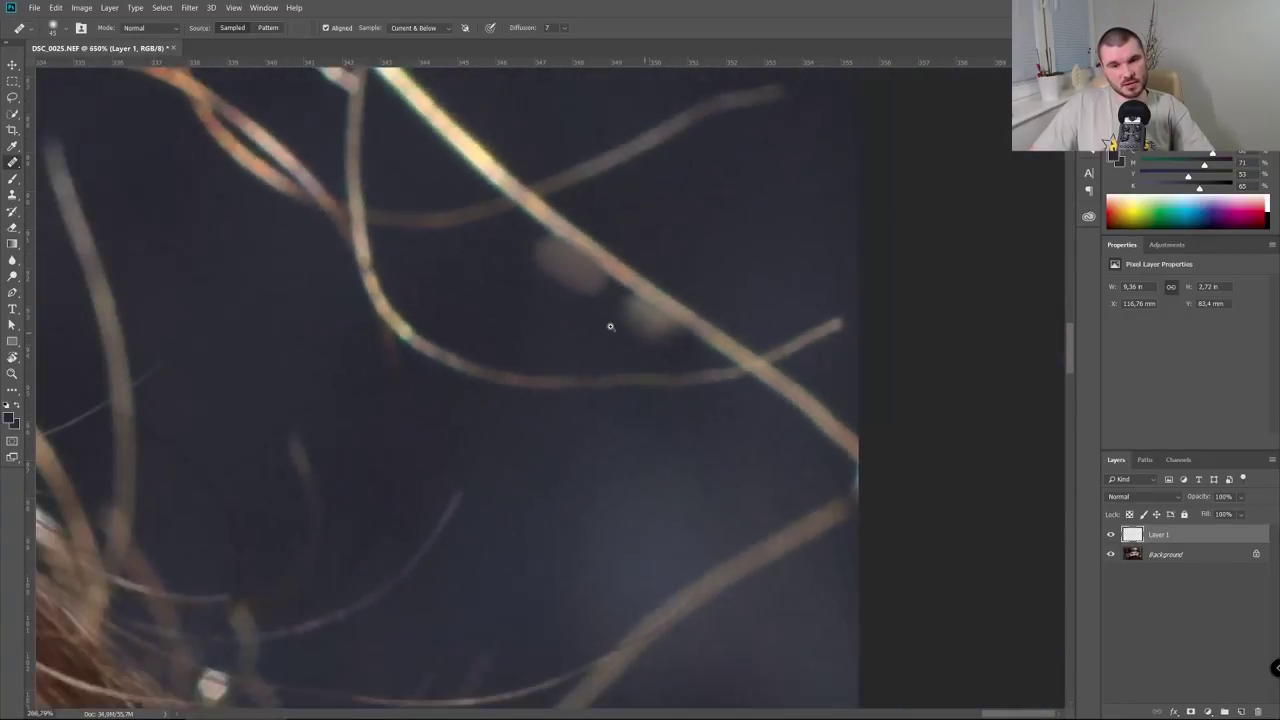
drag(608, 305, 658, 324)
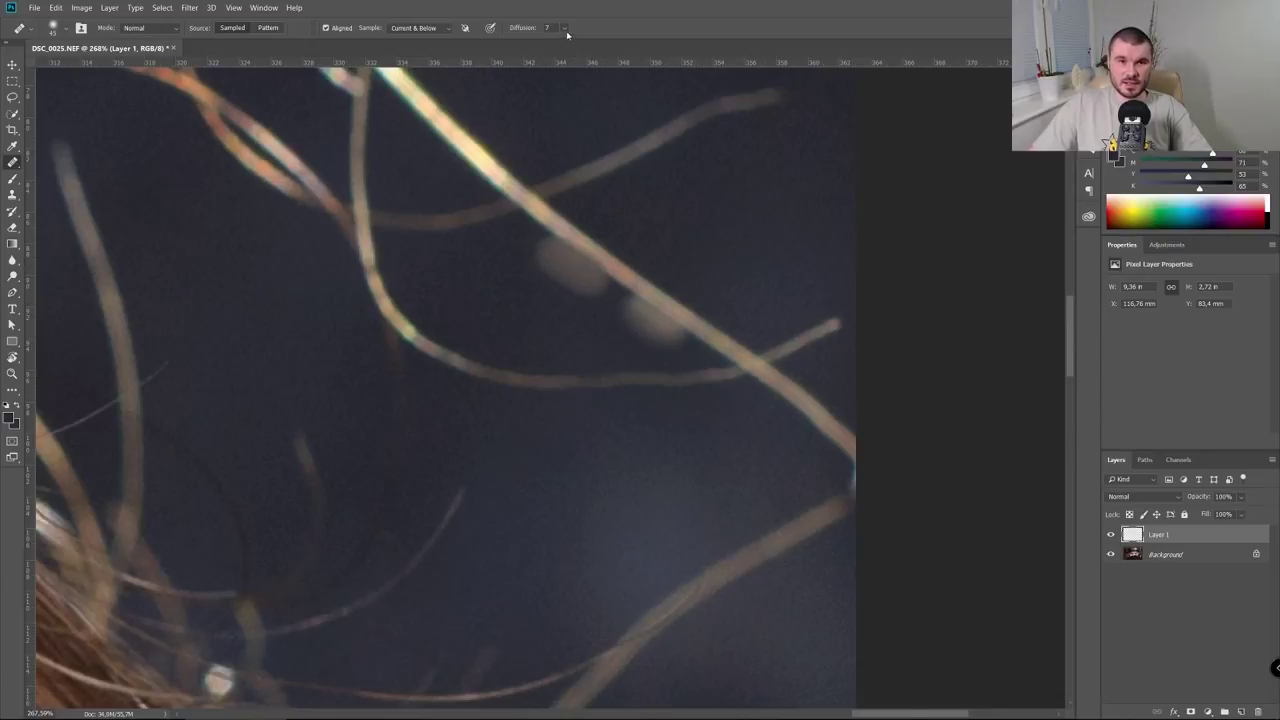
drag(558, 27, 546, 40)
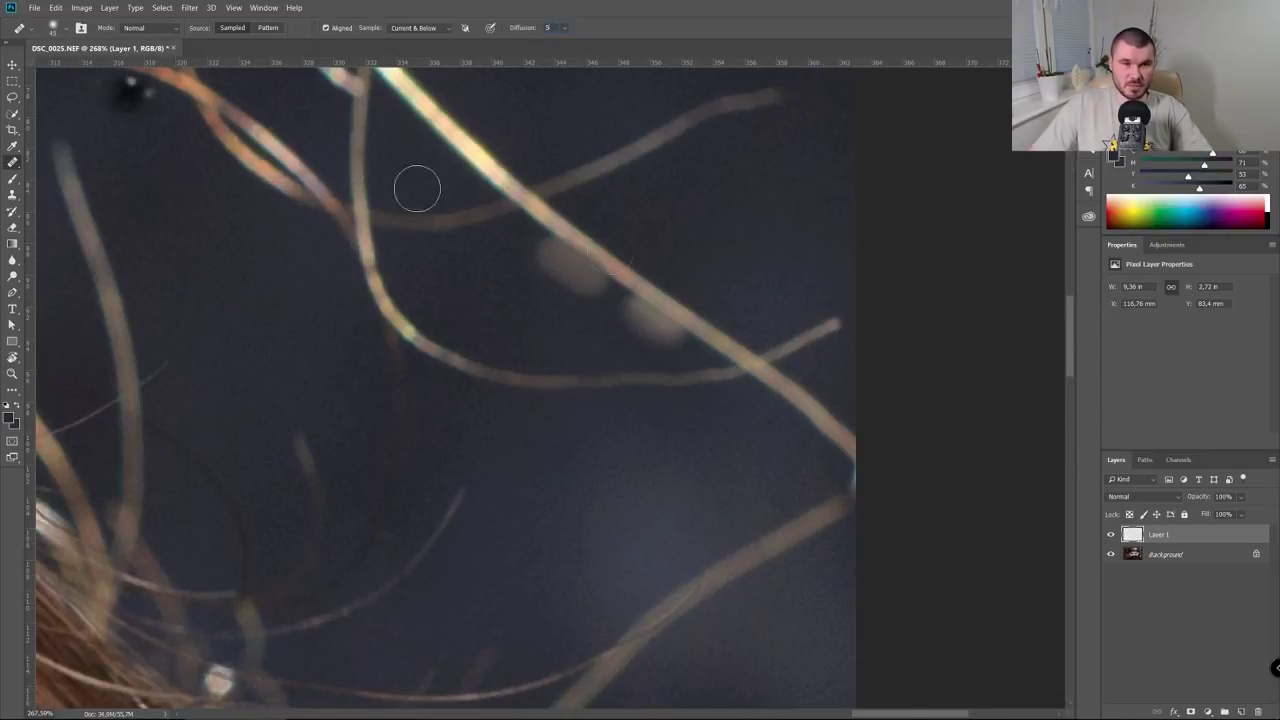
click(1165, 554)
click(1188, 610)
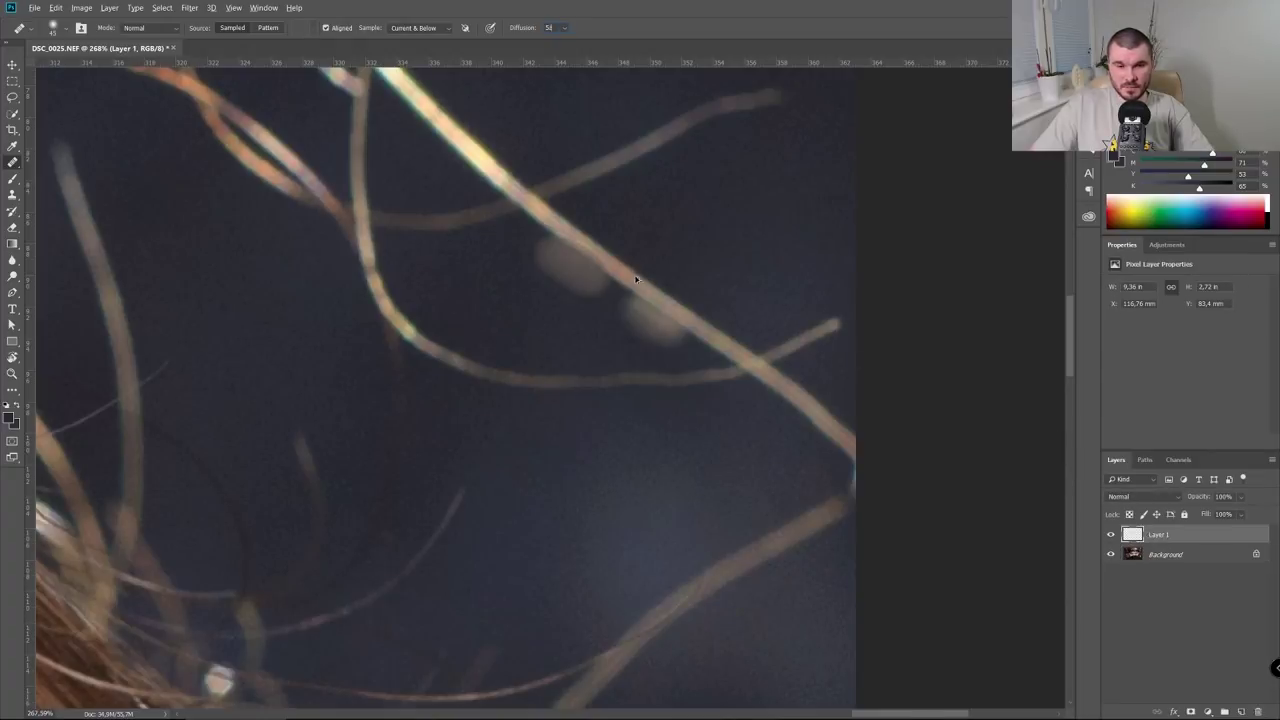
key(ctrl+1)
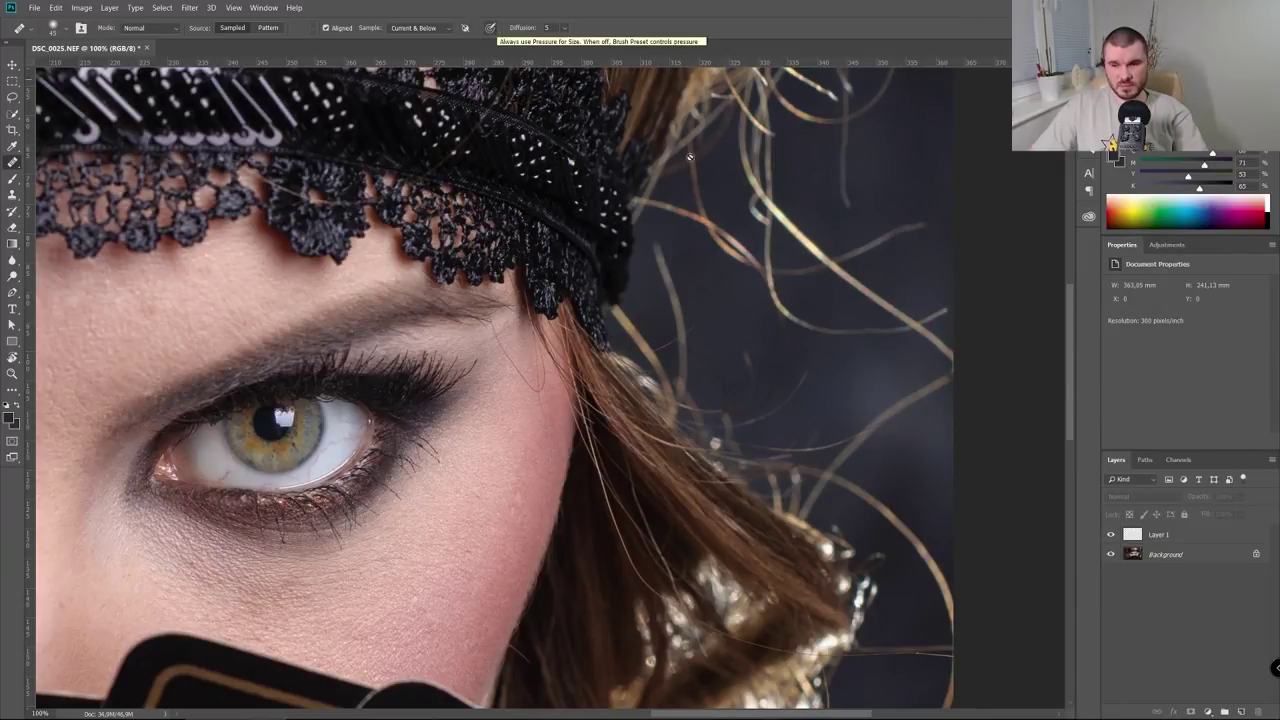
scroll(424, 400, down, 3)
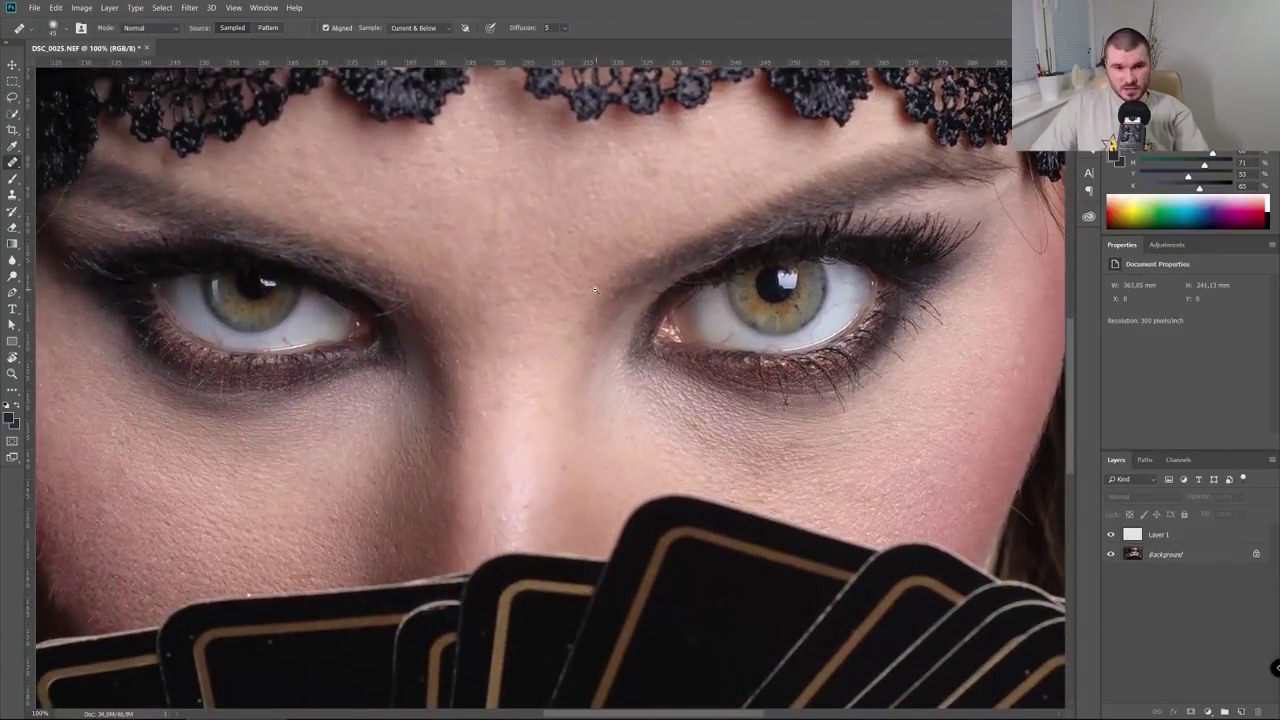
key(ctrl+minus)
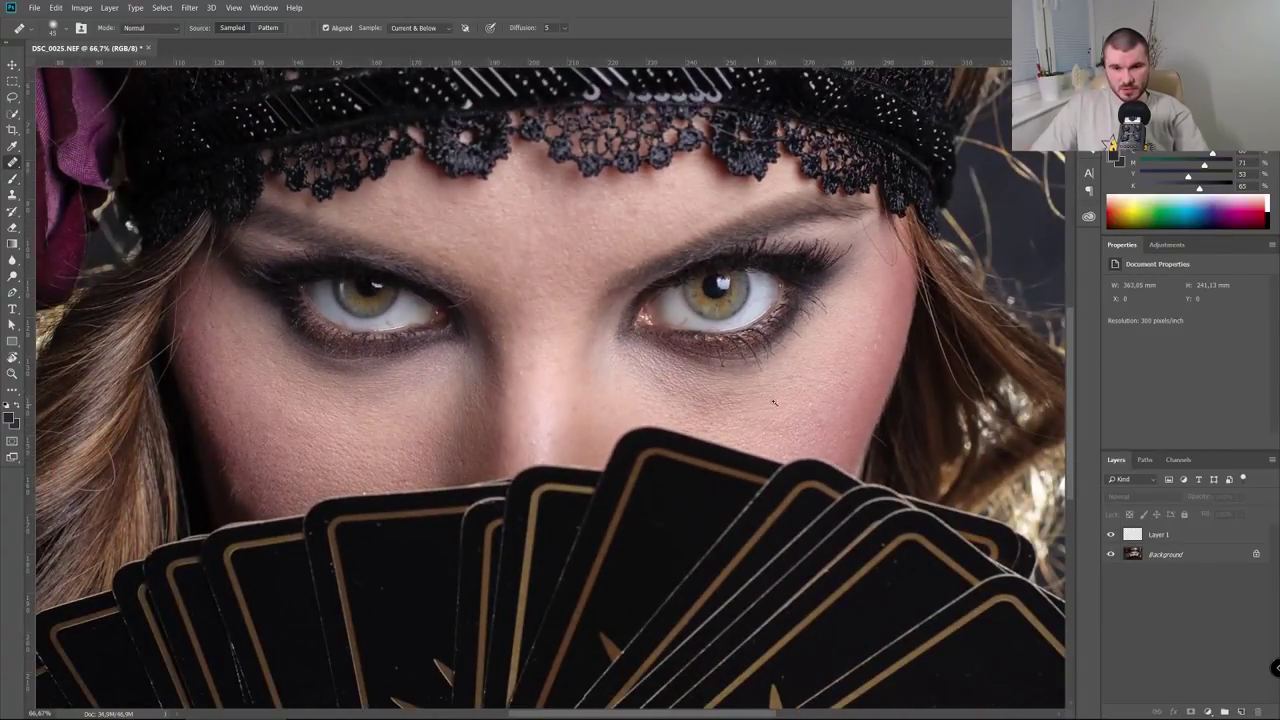
scroll(773, 402, up, 3)
scroll(600, 450, up, 3)
scroll(562, 575, down, 2)
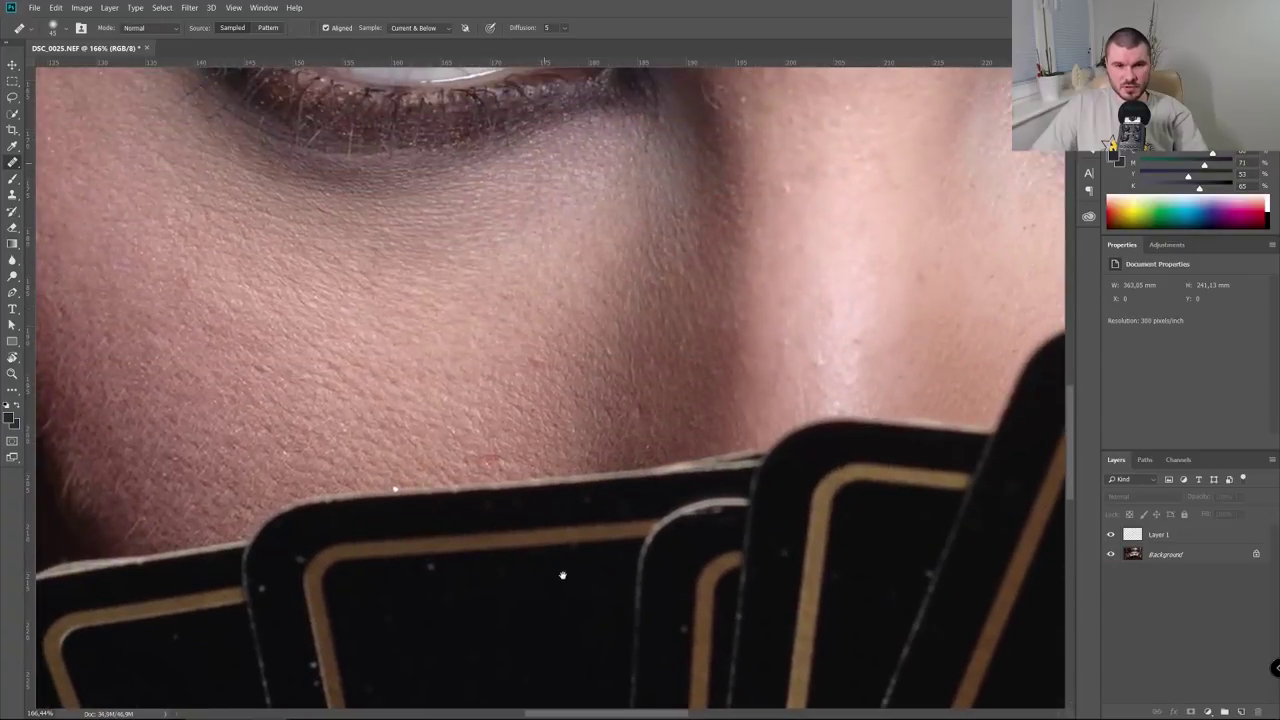
scroll(575, 398, down, 3)
scroll(578, 399, down, 1)
scroll(580, 400, up, 1)
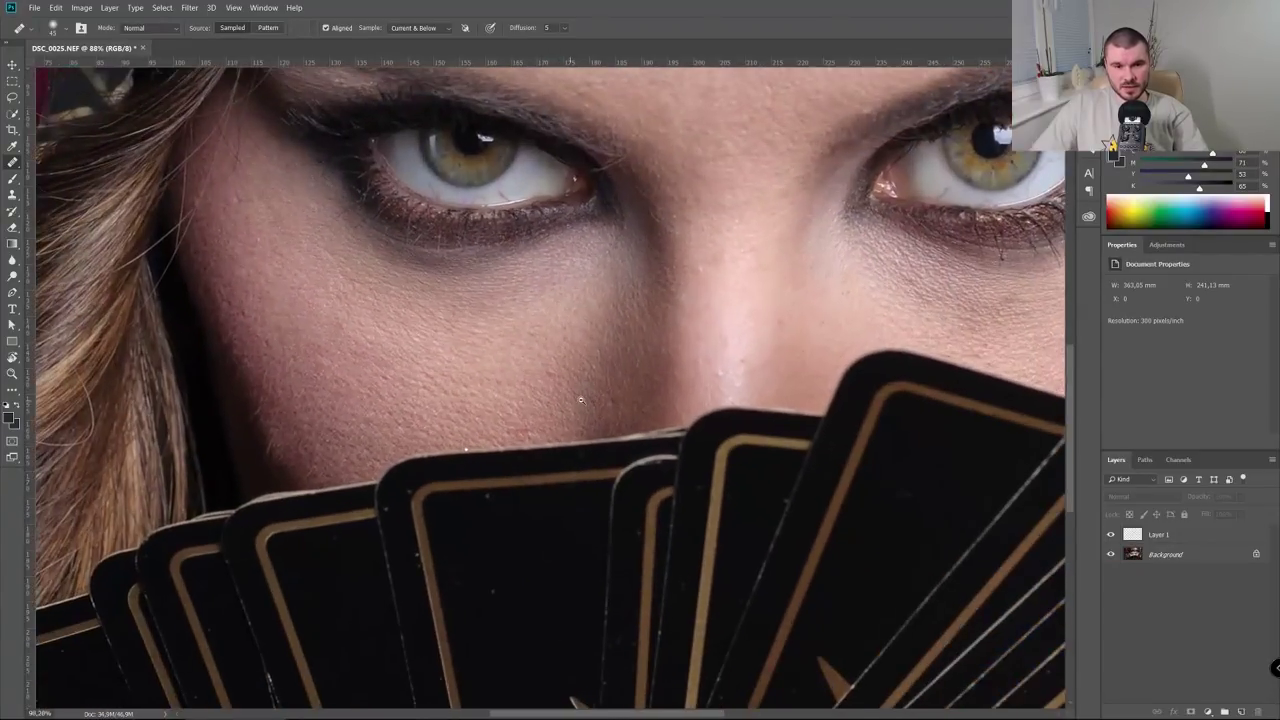
scroll(580, 400, up, 1)
scroll(750, 289, up, 3)
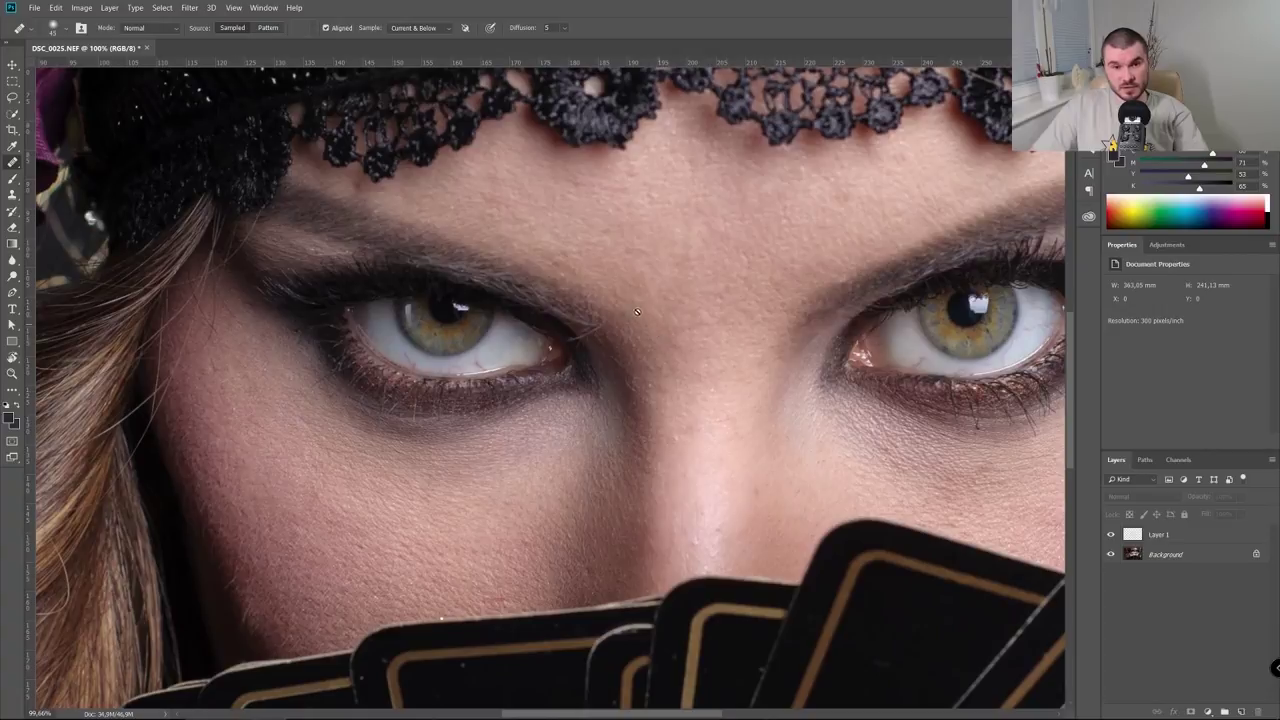
scroll(490, 280, up, 3)
scroll(500, 330, right, 4)
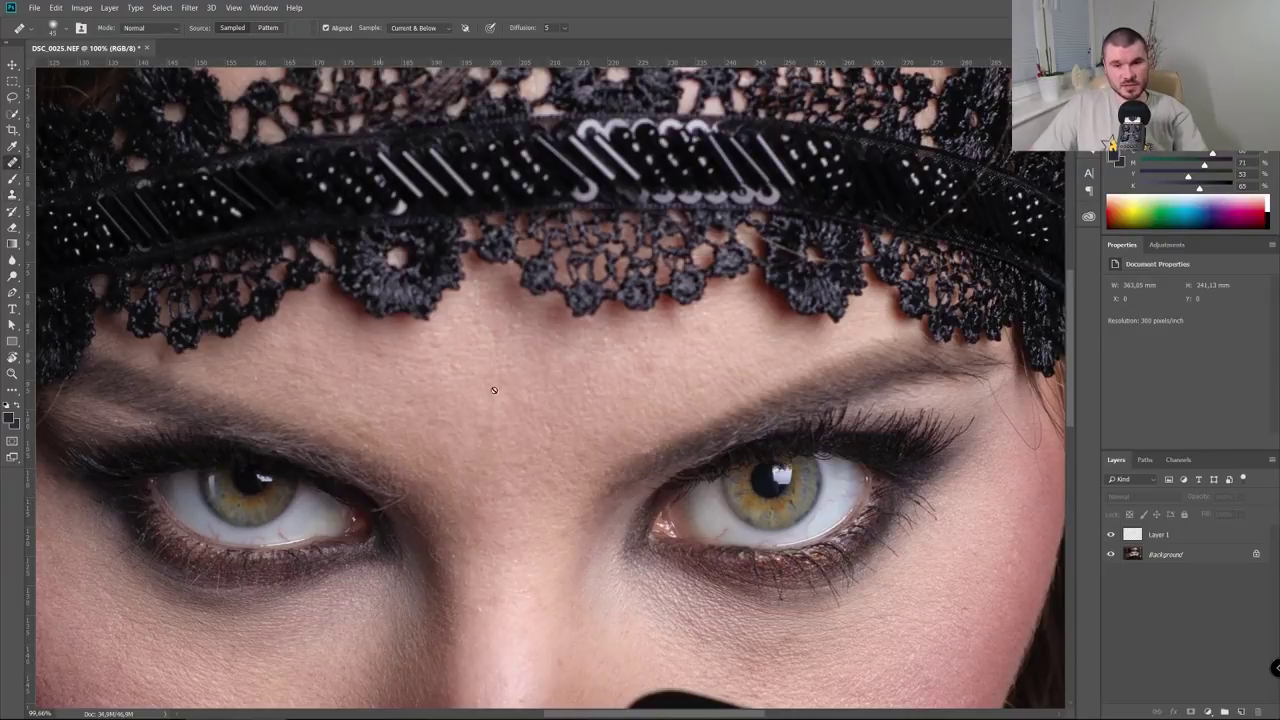
scroll(540, 370, down, 2)
scroll(580, 300, down, 3)
scroll(590, 285, left, 1)
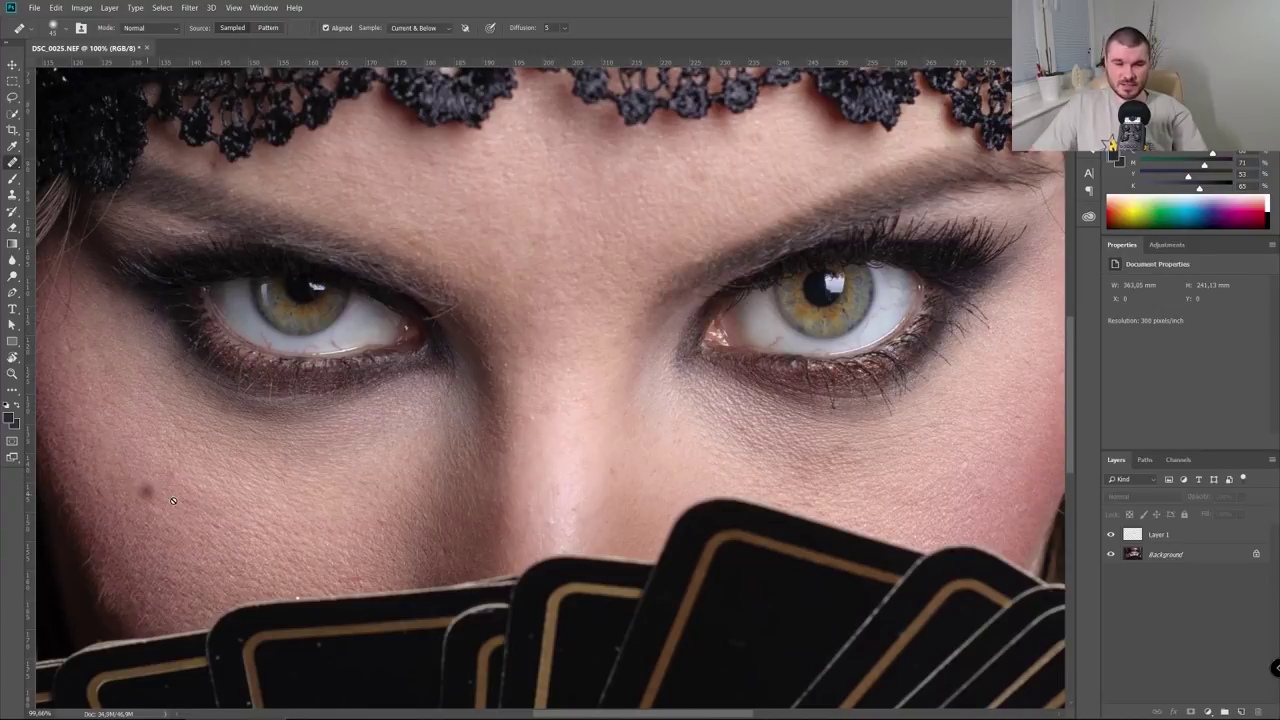
scroll(494, 449, down, 1)
scroll(462, 398, down, 2)
scroll(462, 398, left, 2)
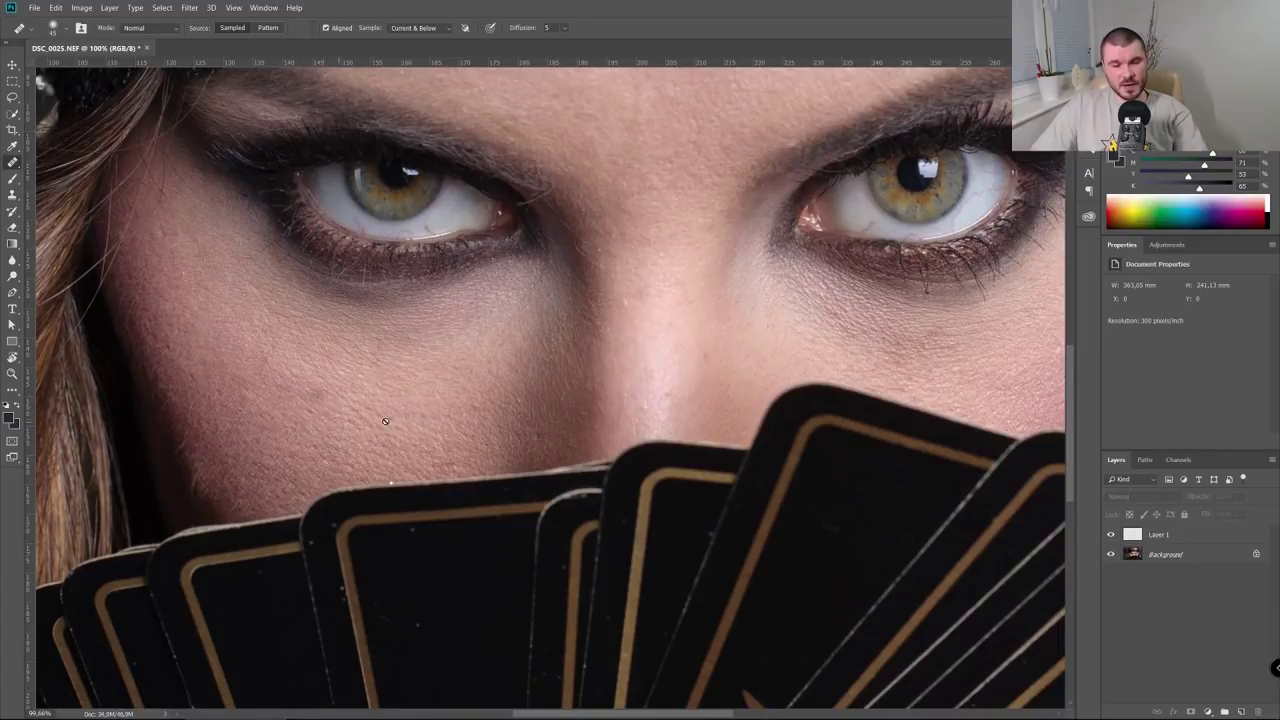
drag(515, 498, 527, 359)
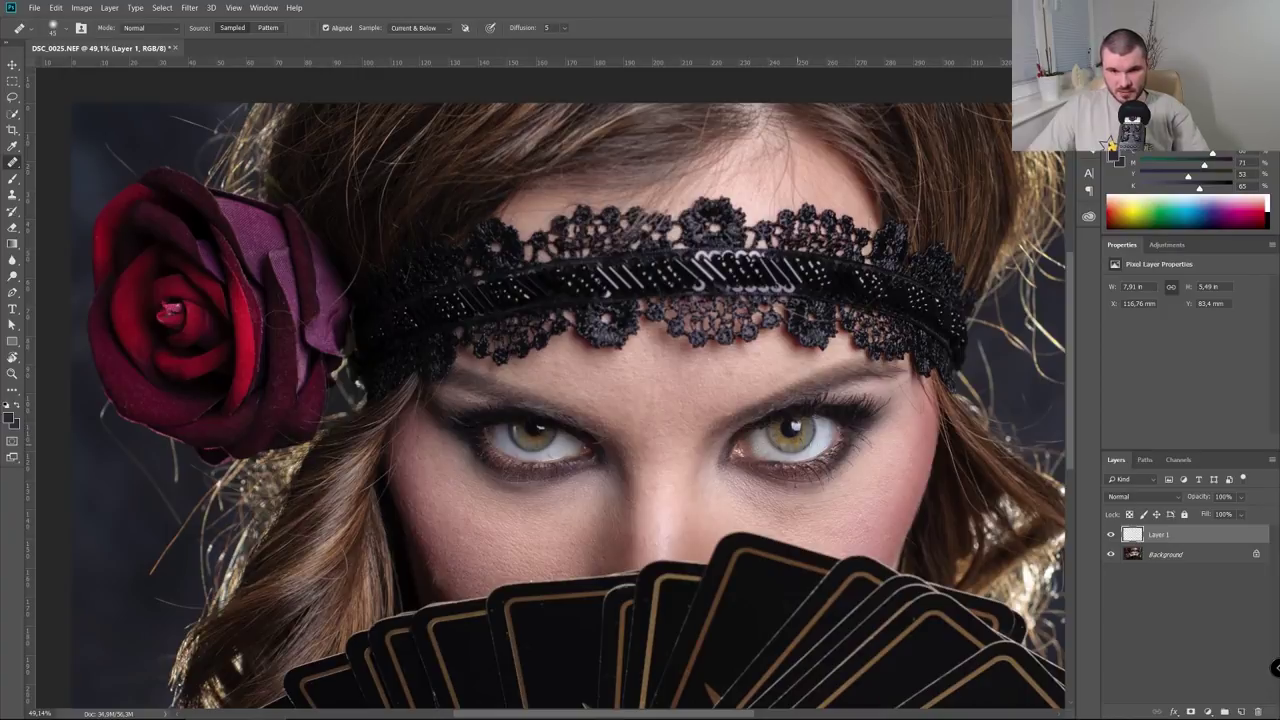
drag(907, 436, 517, 348)
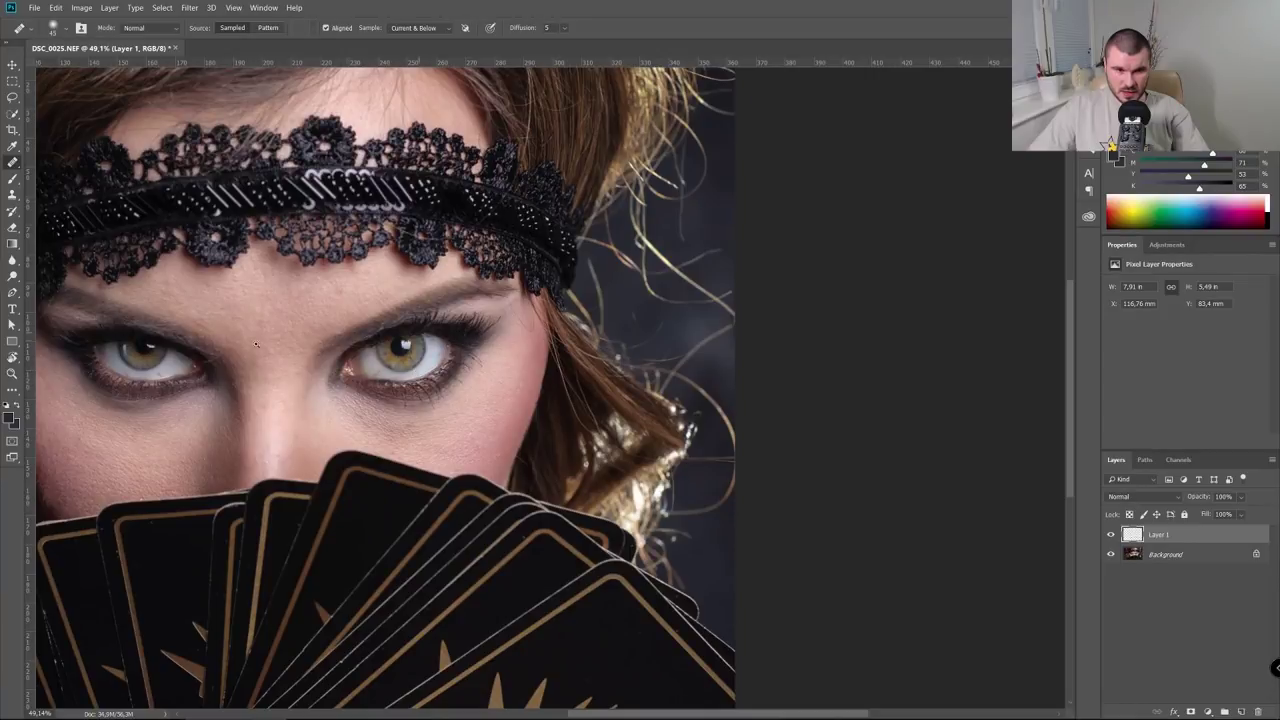
Zoom into the left eye and heal the dark and bright spots on its white
scroll(256, 343, up, 5)
drag(178, 448, 378, 331)
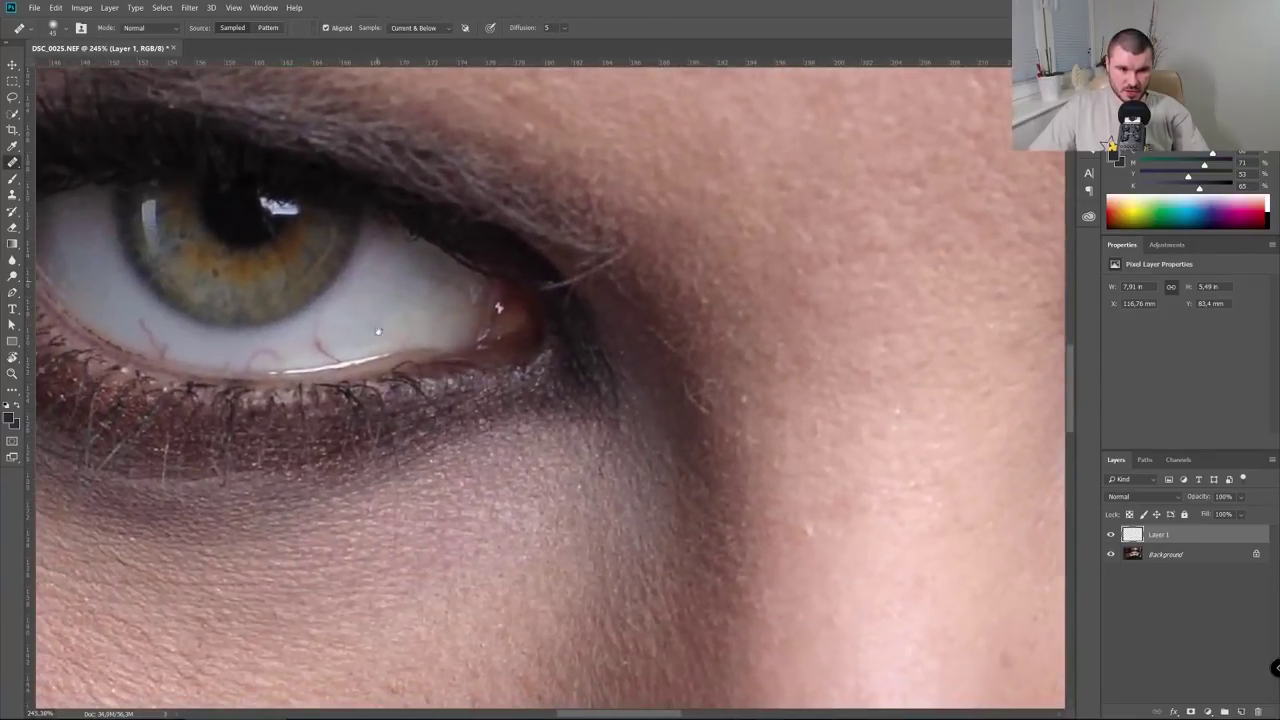
scroll(378, 331, up, 3)
click(425, 297)
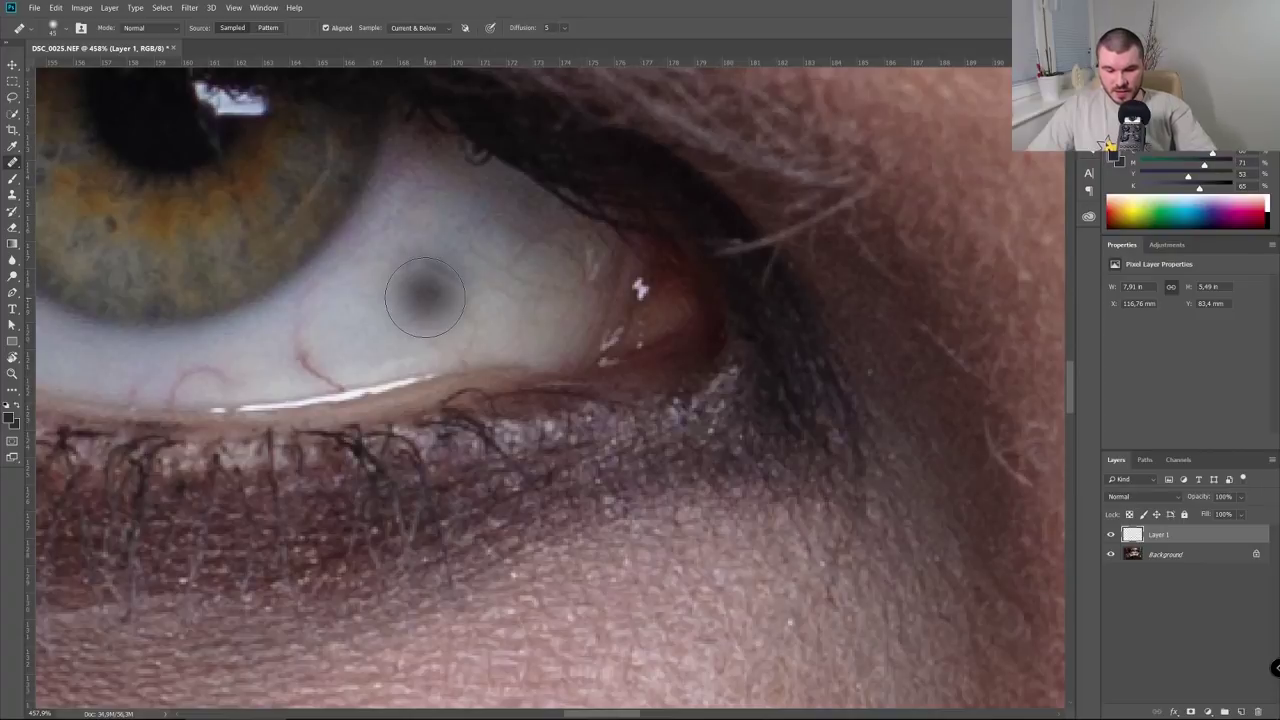
click(385, 305)
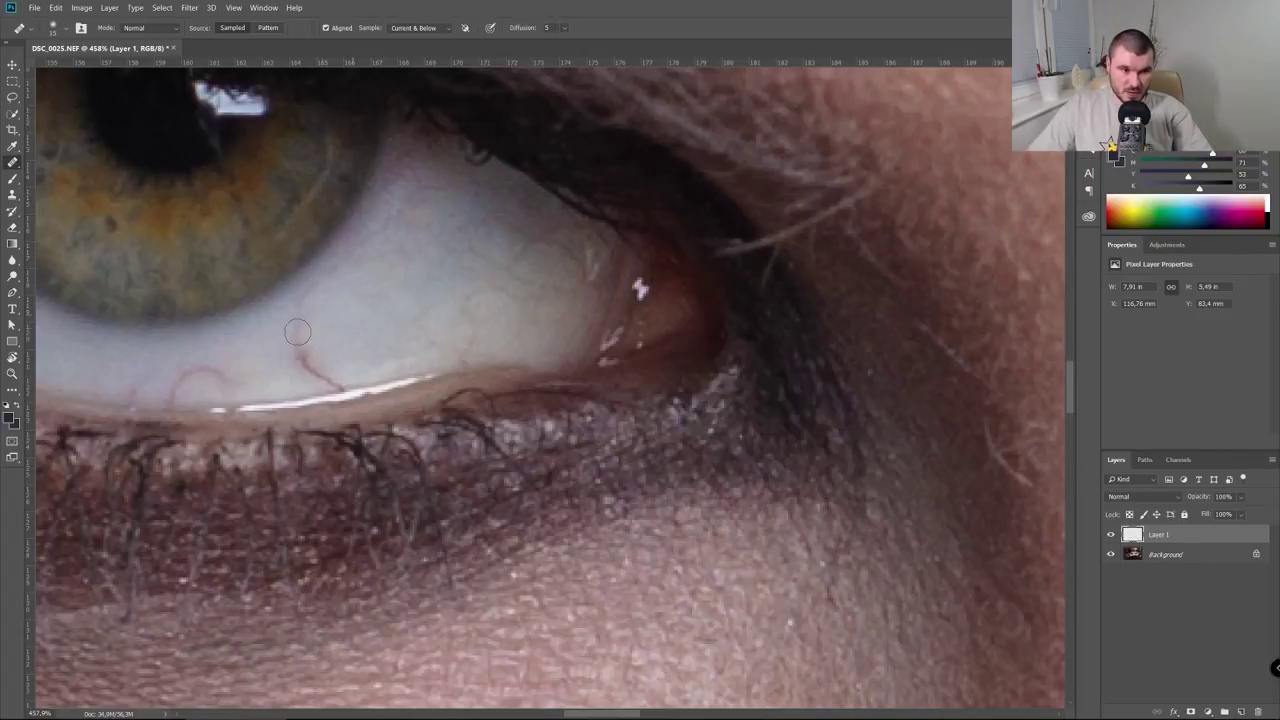
click(113, 341)
drag(210, 281, 610, 269)
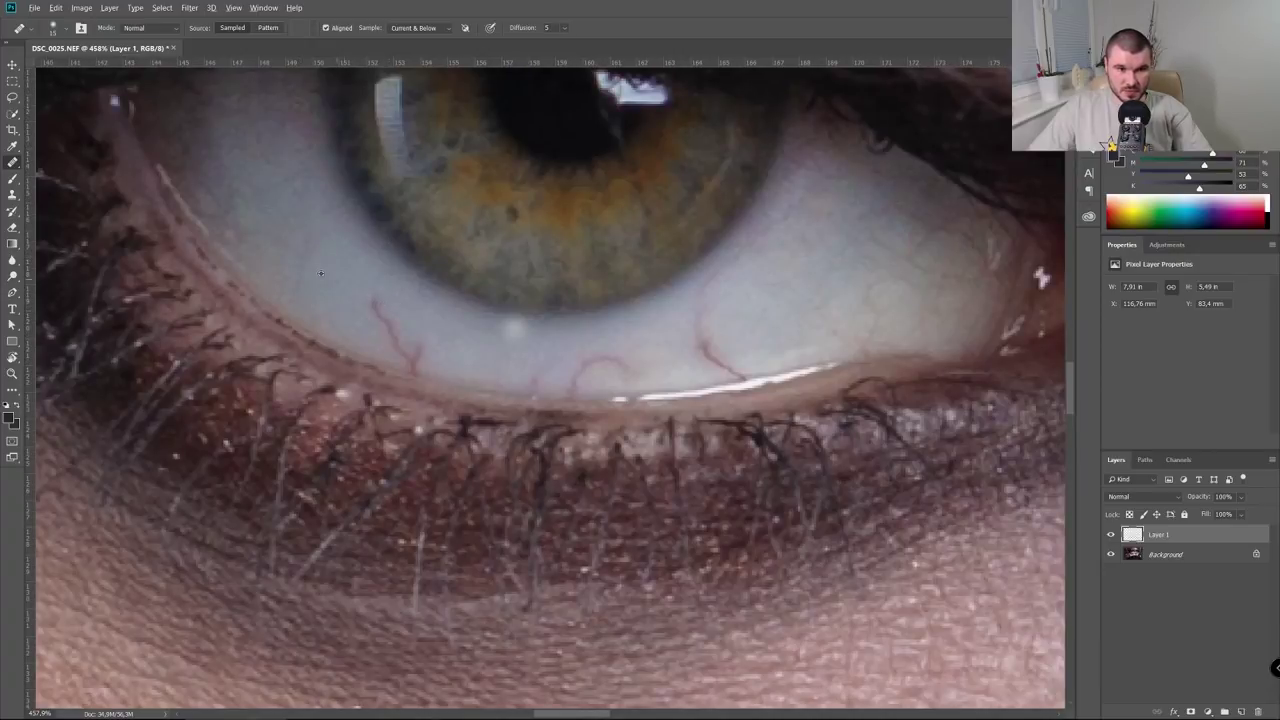
click(398, 322)
Heal the red veins near the lower lid at brush sizes 30 and 15, undoing the last stroke
drag(420, 358, 385, 322)
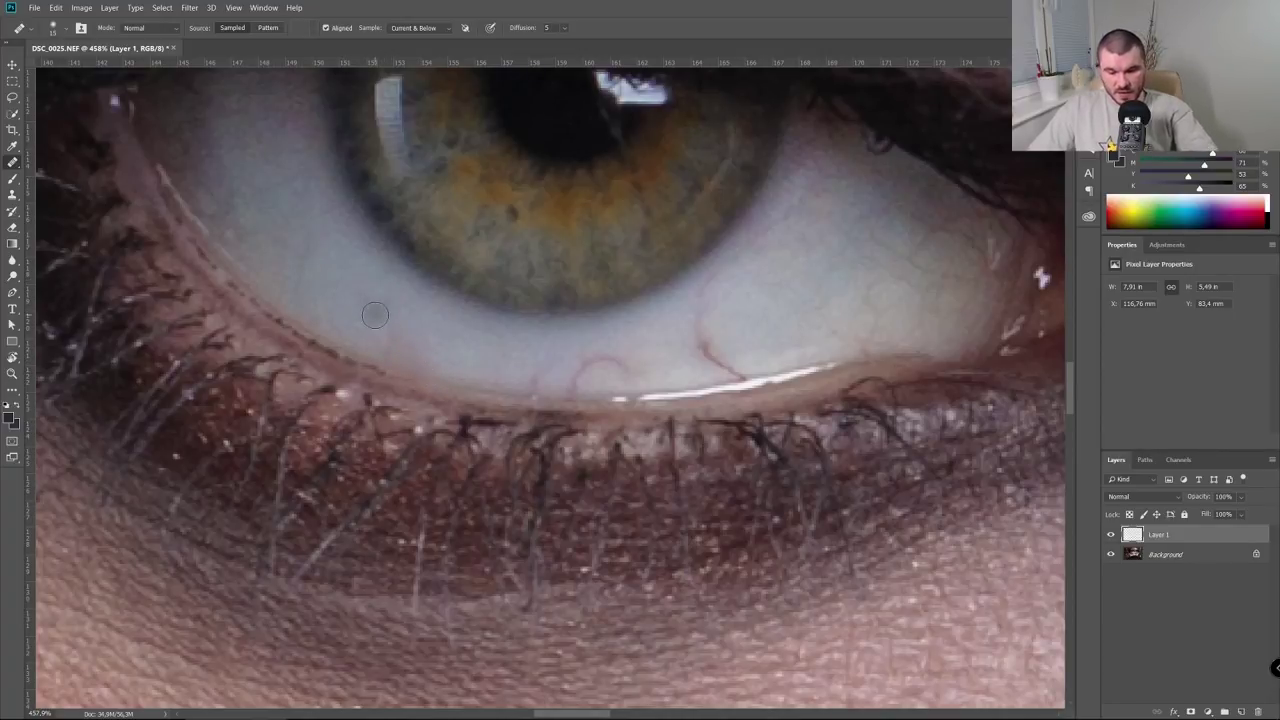
key(bracketright)
key(bracketright)
key(bracketright)
click(495, 355)
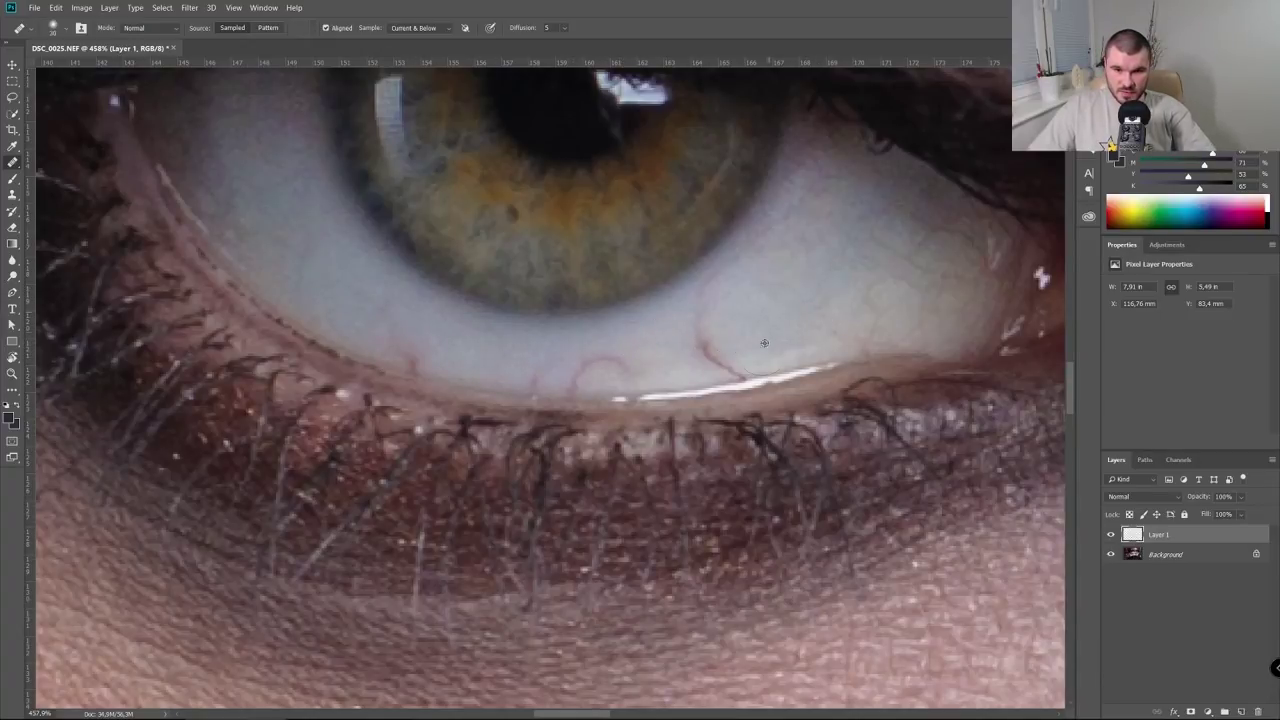
mouse_move(751, 351)
mouse_down()
mouse_move(721, 370)
mouse_move(688, 364)
mouse_move(746, 338)
mouse_up()
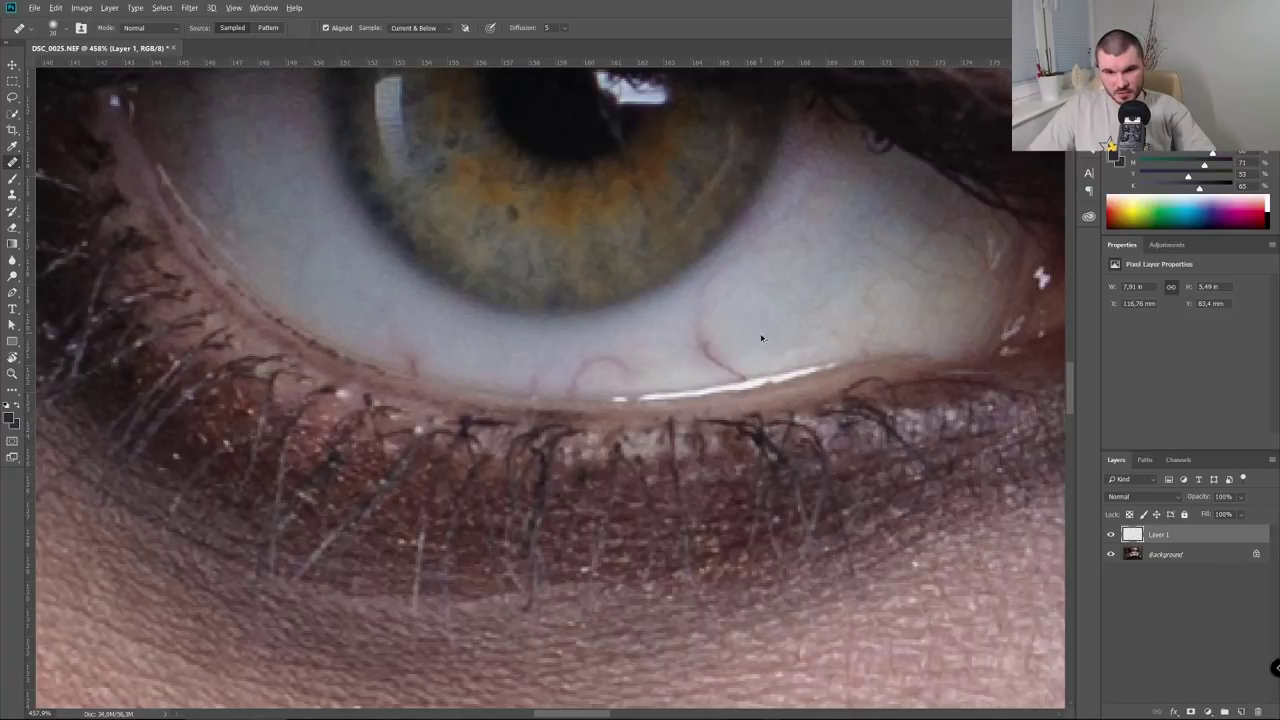
key(bracketleft)
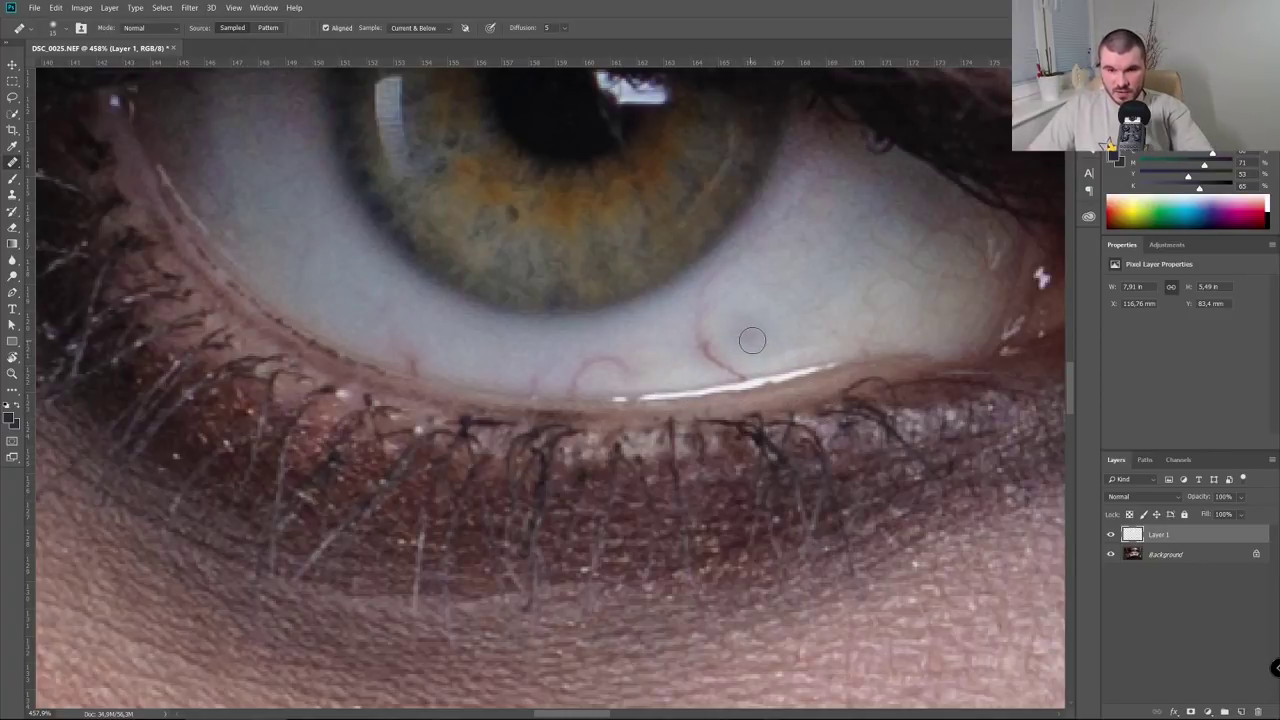
drag(762, 358, 714, 371)
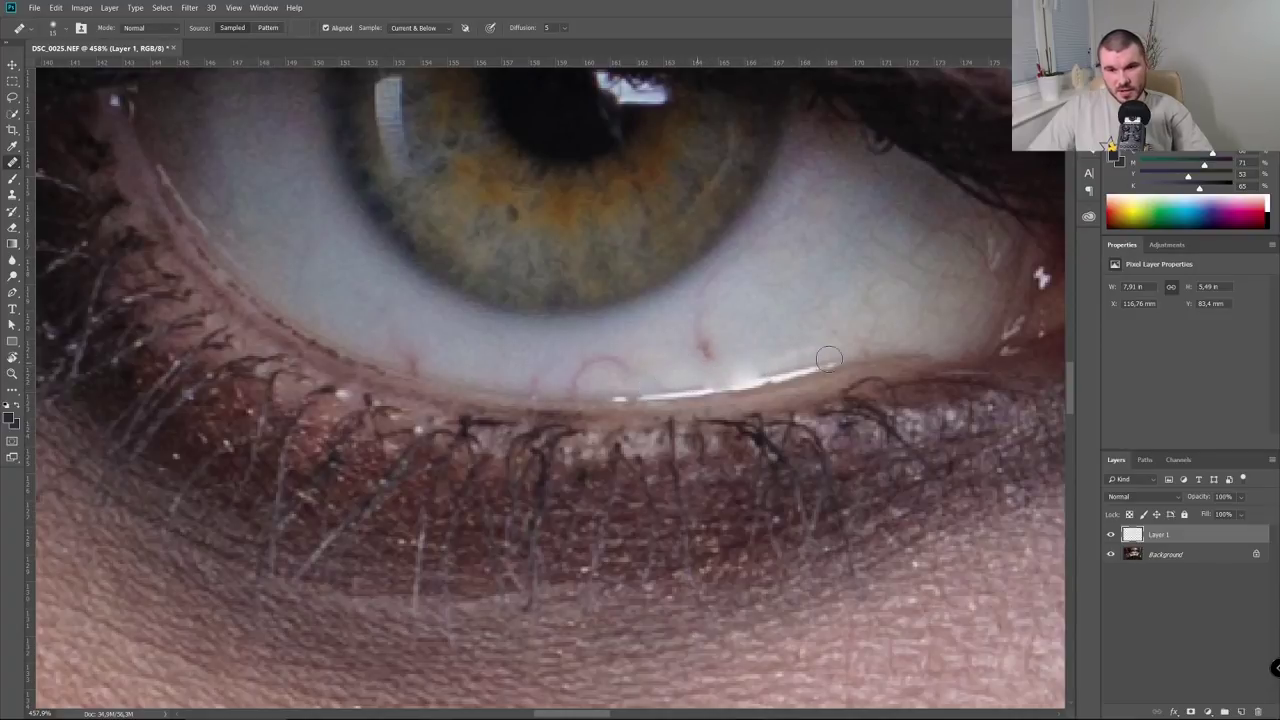
key(ctrl+z)
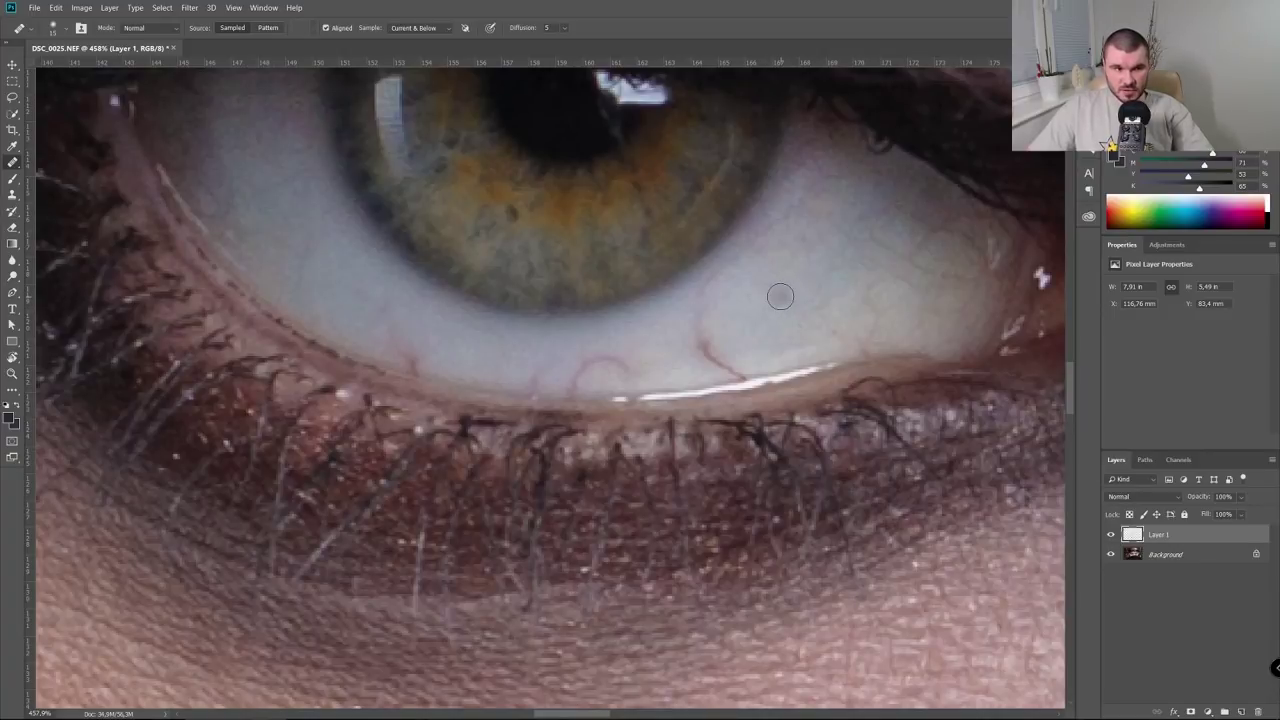
click(11, 196)
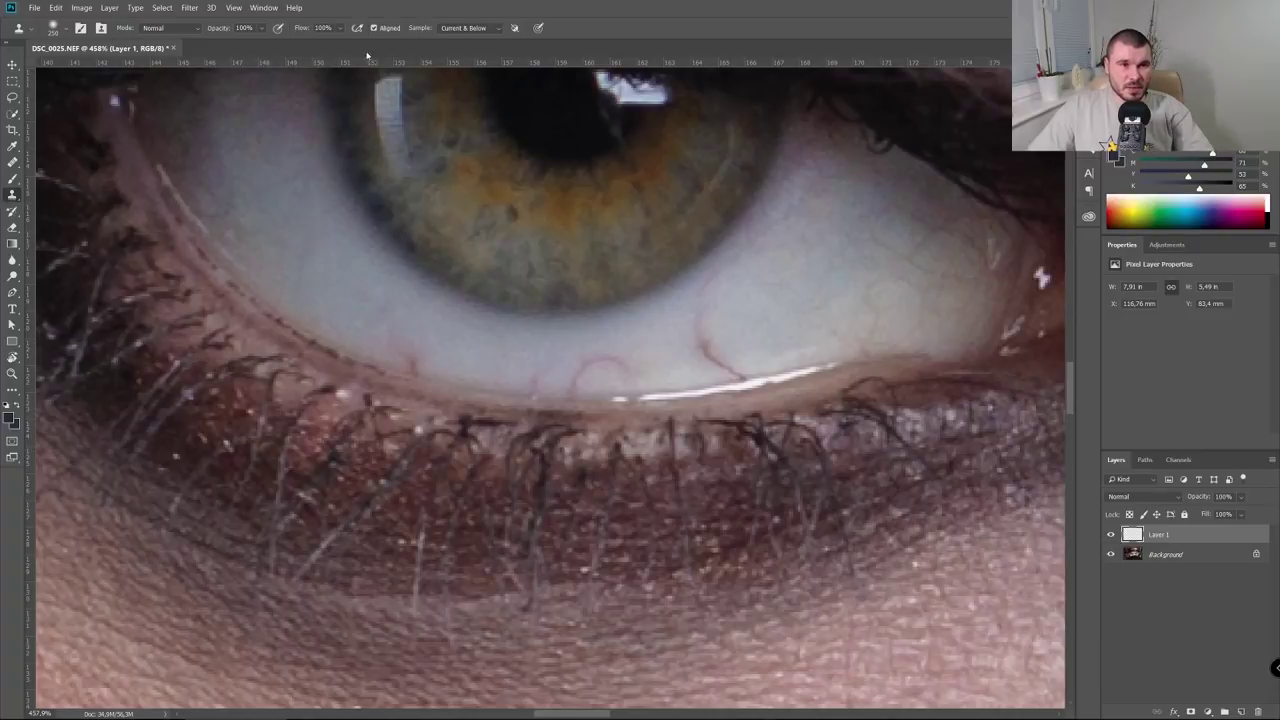
Sample the eye white as clone source, shrink the brush to 45 and zoom out to the face
alt+click(748, 267)
key(bracketleft)
key(bracketleft)
key(bracketleft)
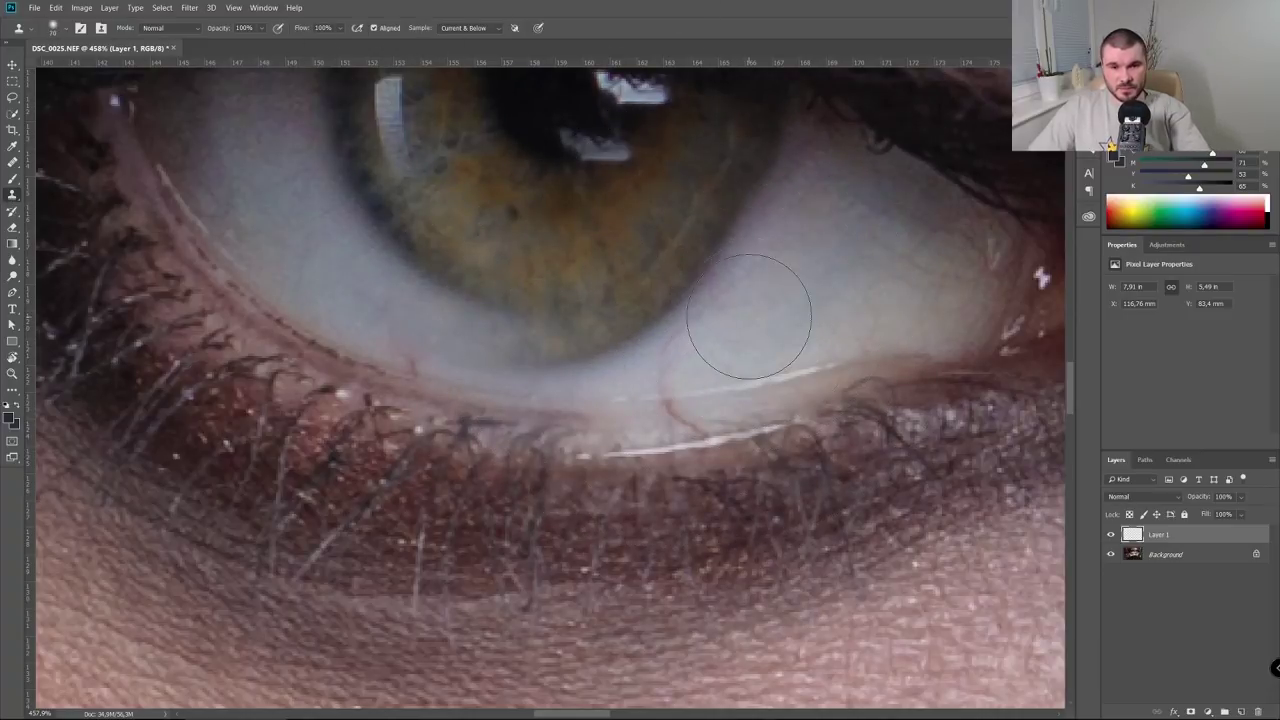
key(bracketleft)
key(bracketleft)
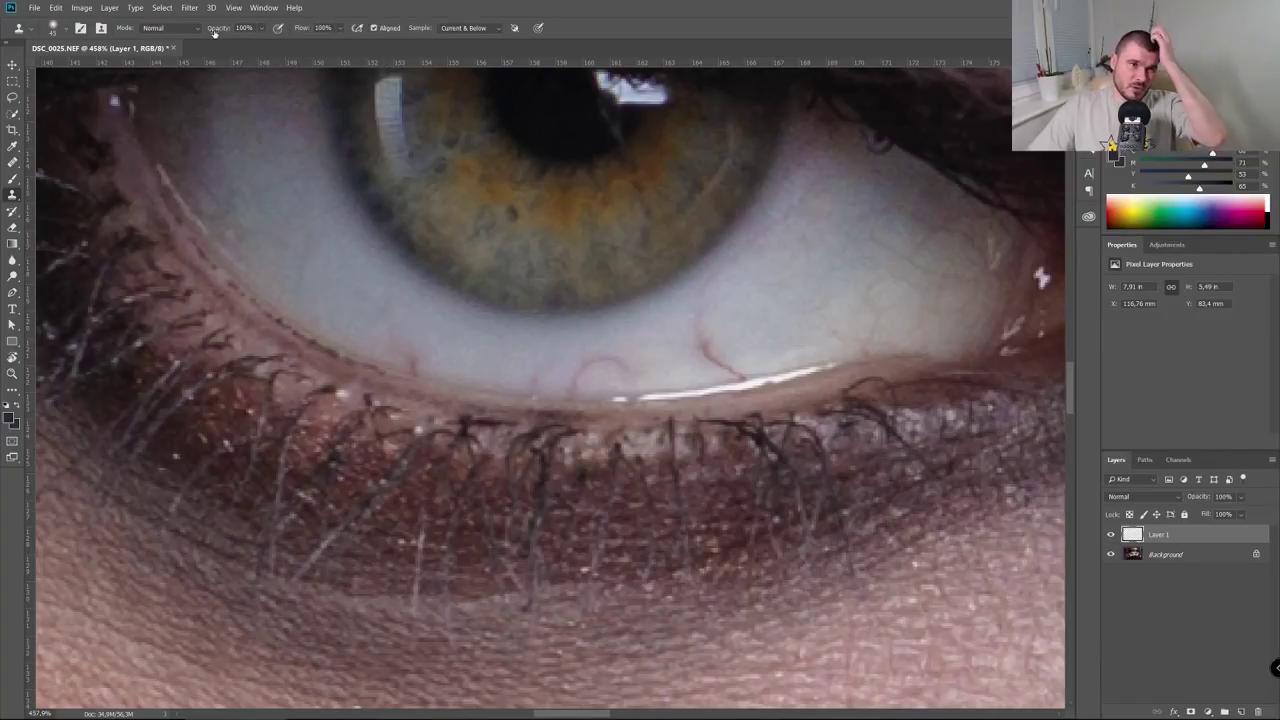
drag(812, 258, 730, 368)
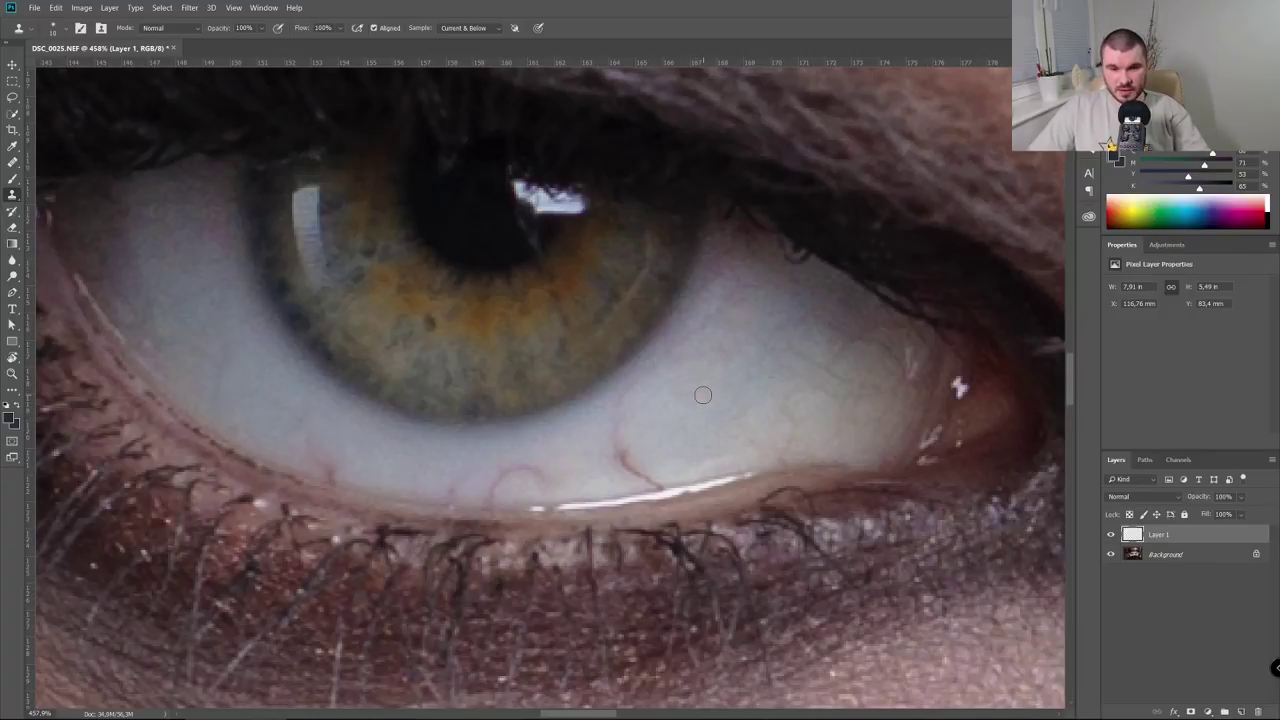
scroll(728, 415, down, 3)
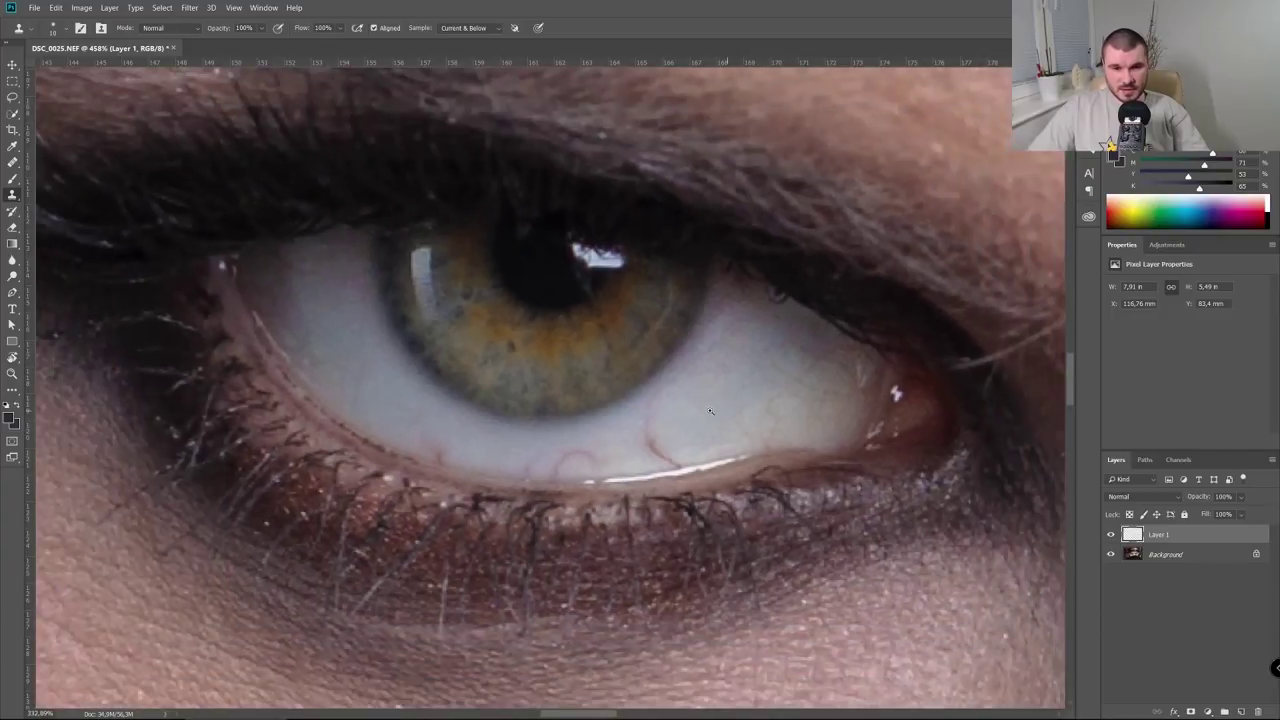
scroll(720, 425, down, 3)
scroll(700, 445, down, 2)
scroll(689, 457, up, 4)
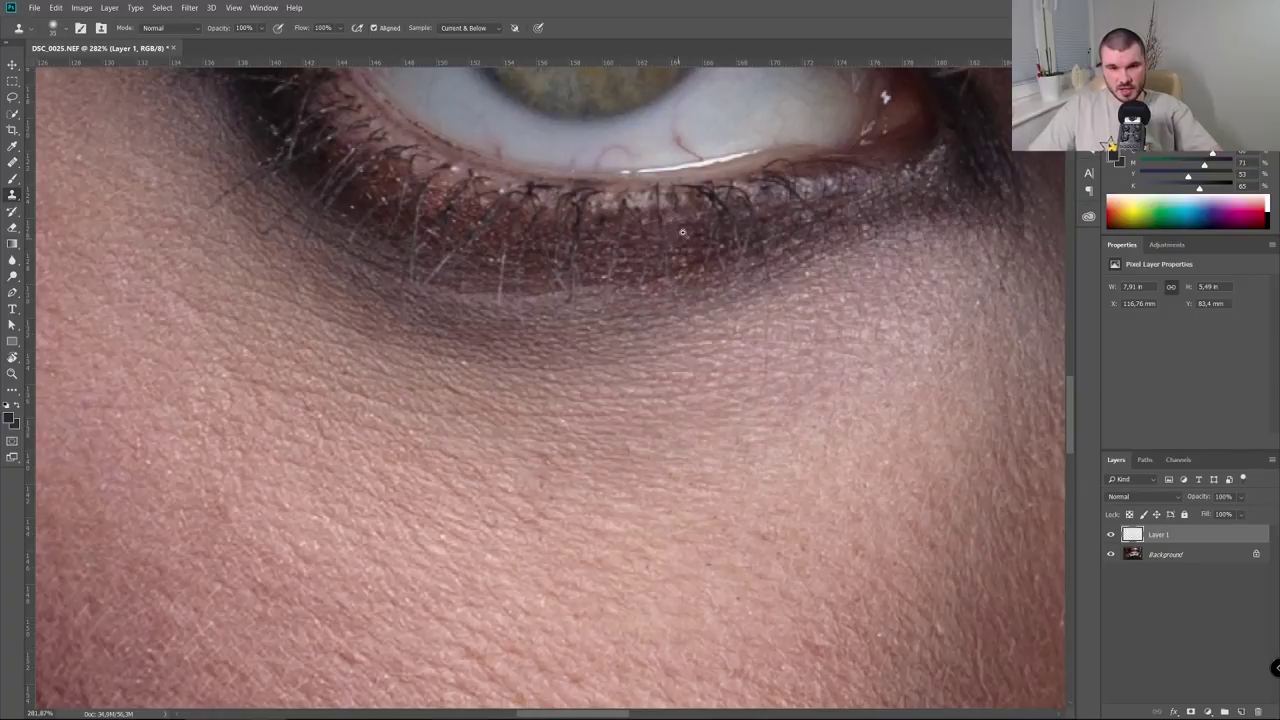
scroll(707, 436, down, 2)
scroll(600, 428, down, 1)
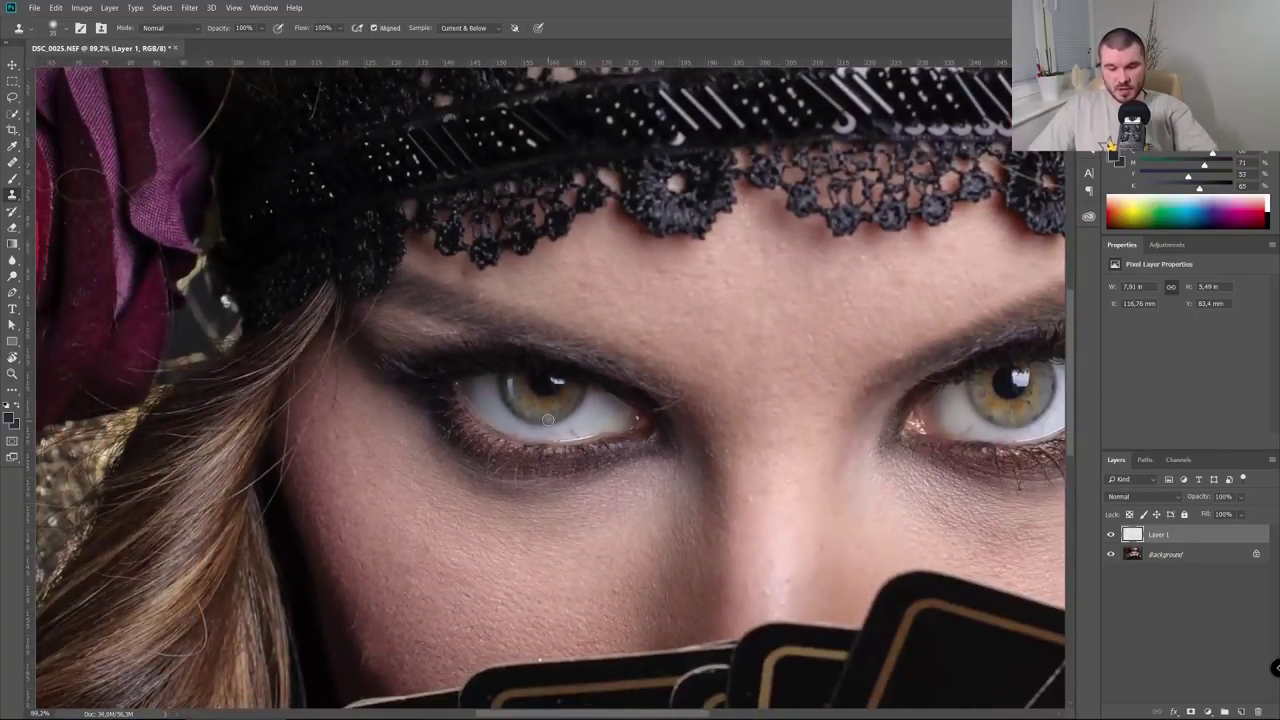
Clone the left eye onto the cheek with a 130-size brush, then undo it
key(bracketright)
key(bracketright)
key(bracketright)
key(bracketright)
key(bracketright)
key(bracketright)
key(bracketright)
key(bracketright)
key(bracketright)
alt+click(547, 395)
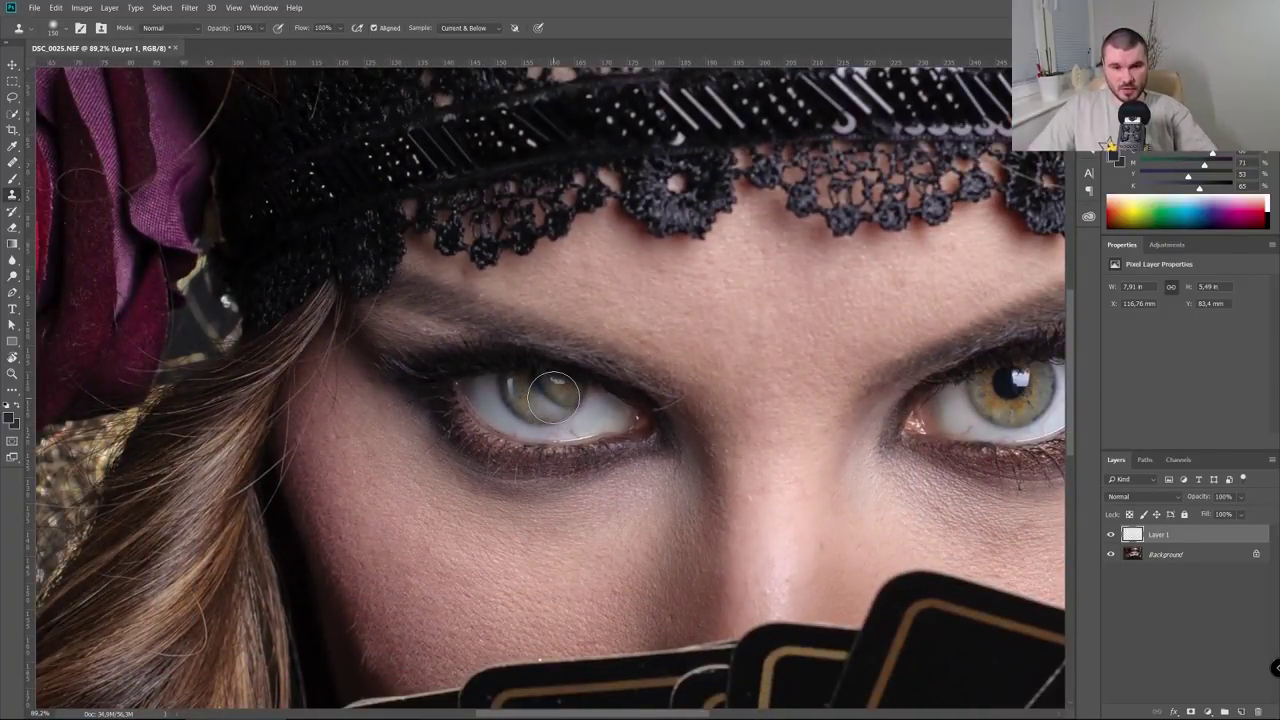
drag(443, 538, 580, 565)
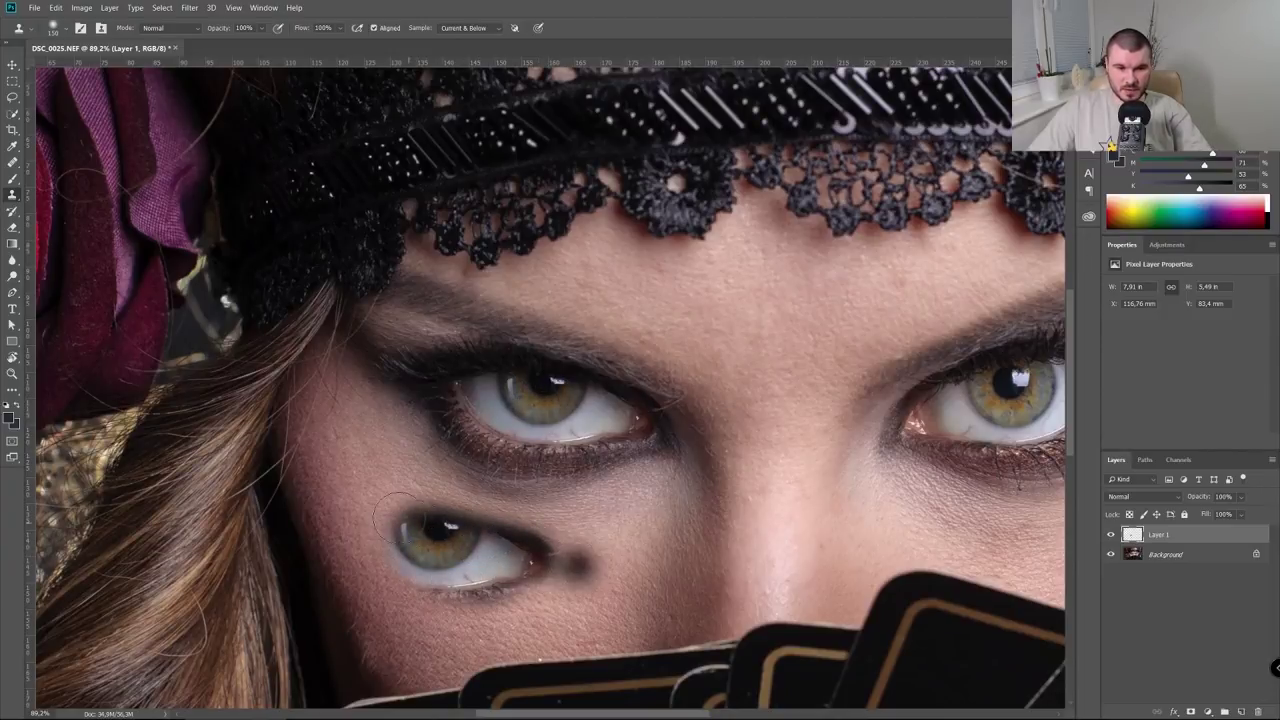
drag(479, 604, 460, 562)
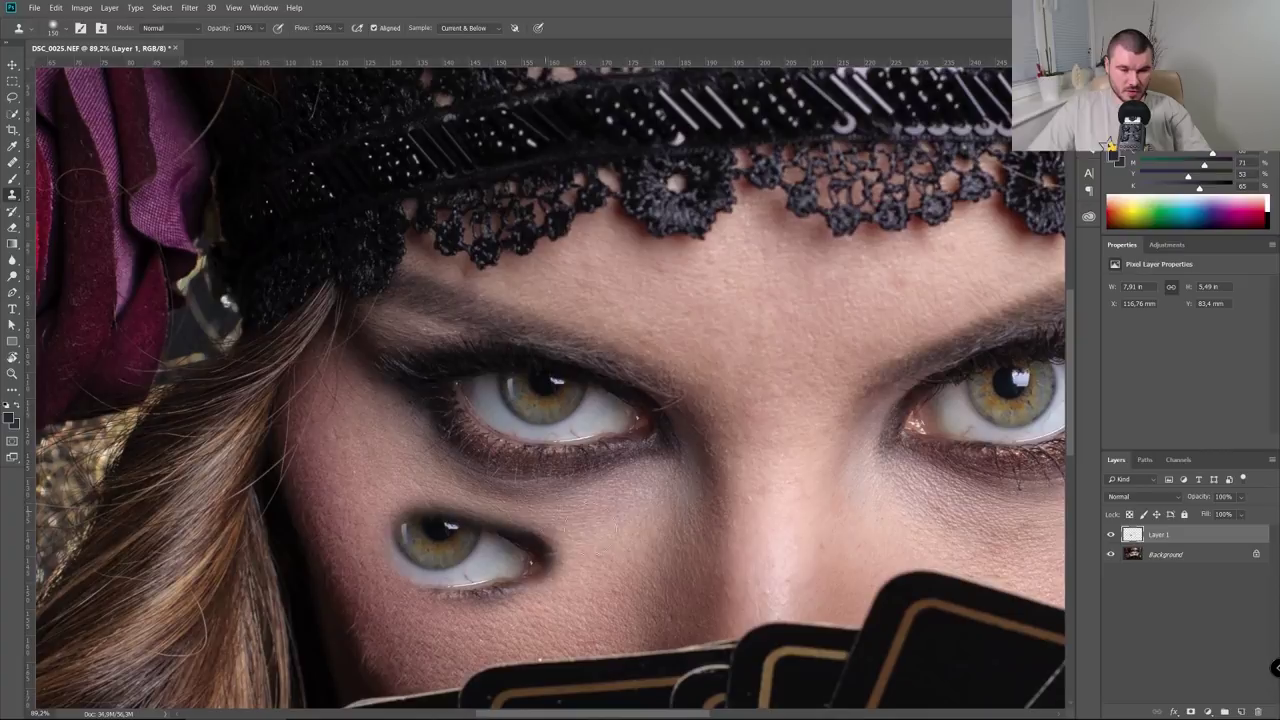
key(ctrl+z)
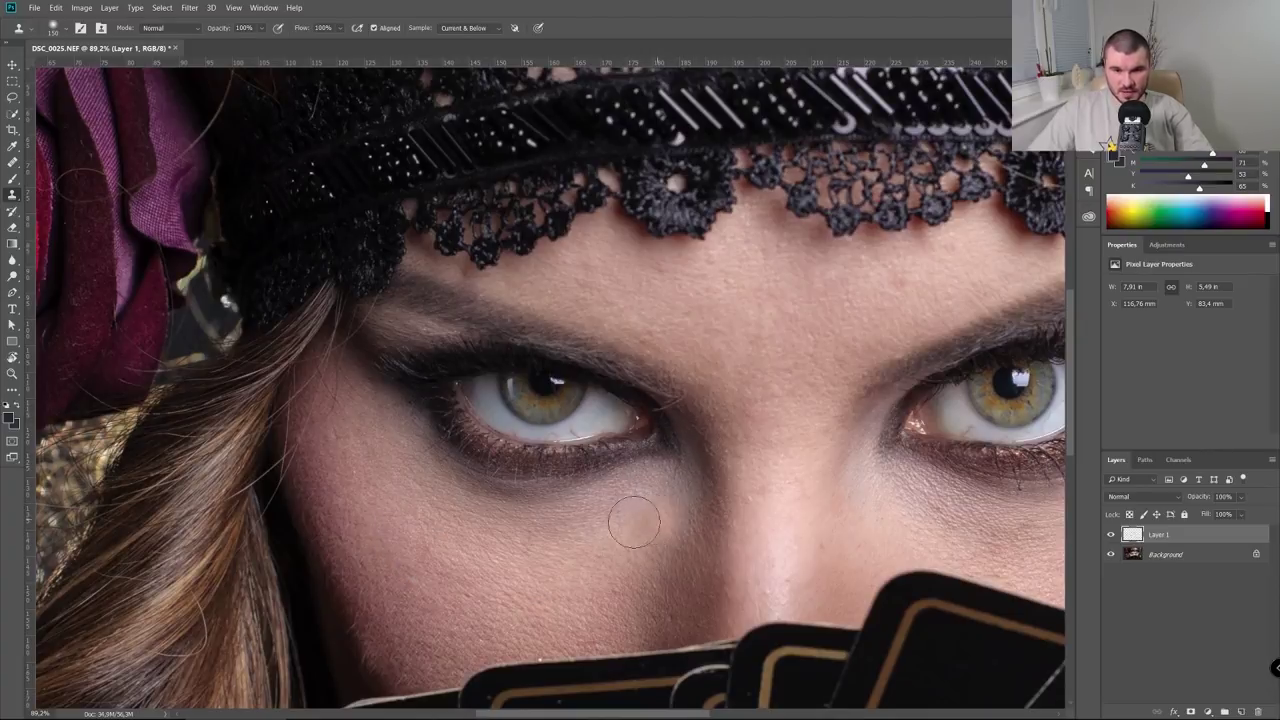
Undo a dark cloned spot, then clone clean cheek skin below the eye at brush size 50
drag(634, 520, 614, 541)
scroll(710, 500, up, 2)
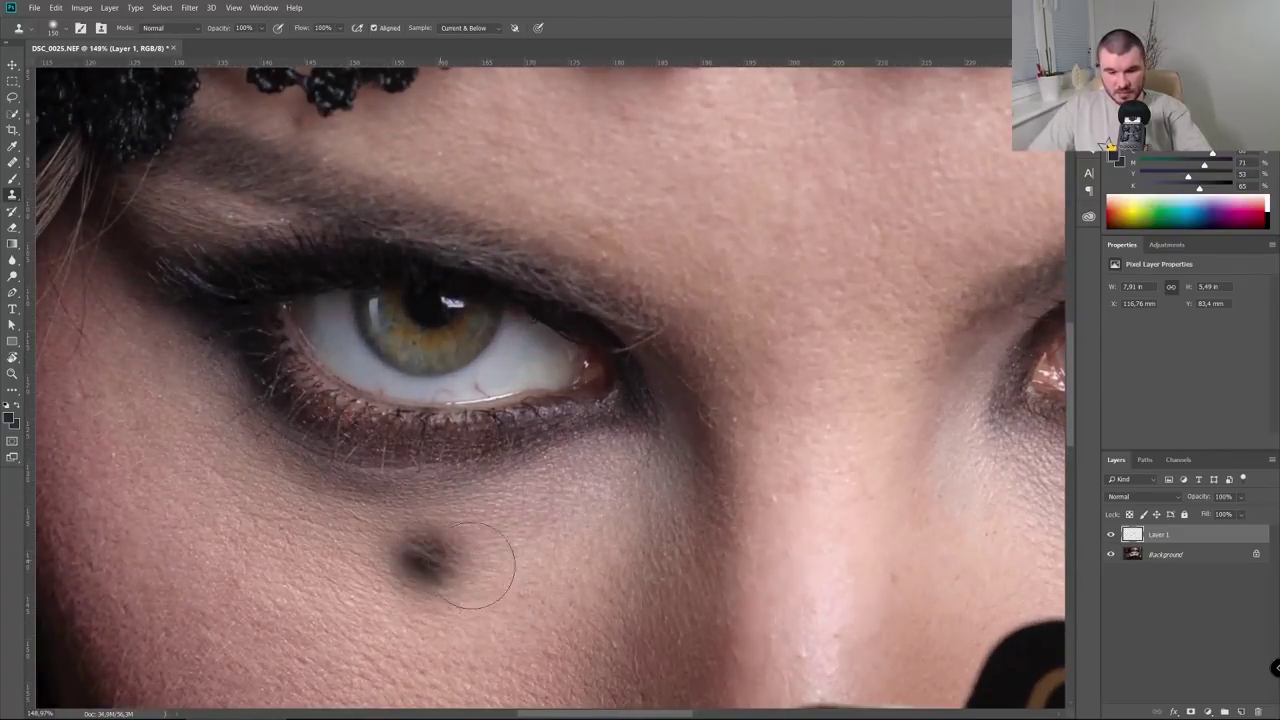
key(ctrl+z)
key(bracketleft)
key(bracketleft)
key(bracketleft)
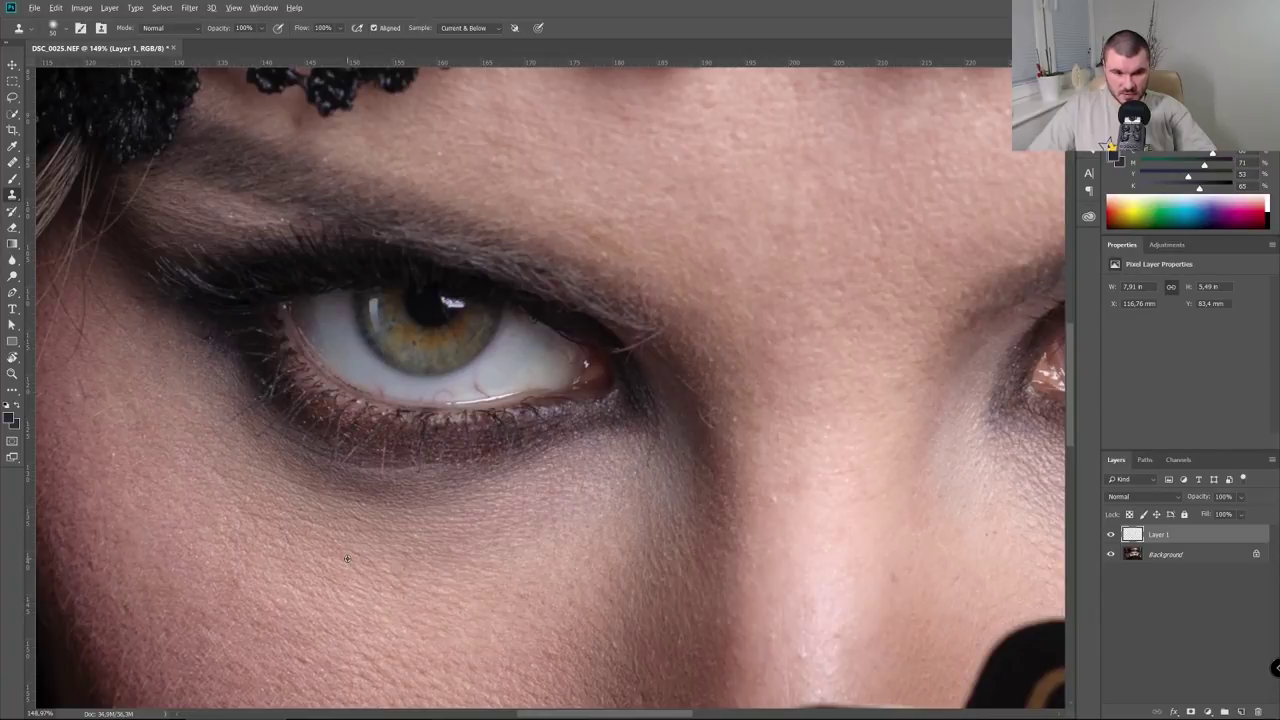
alt+click(347, 558)
drag(325, 610, 415, 610)
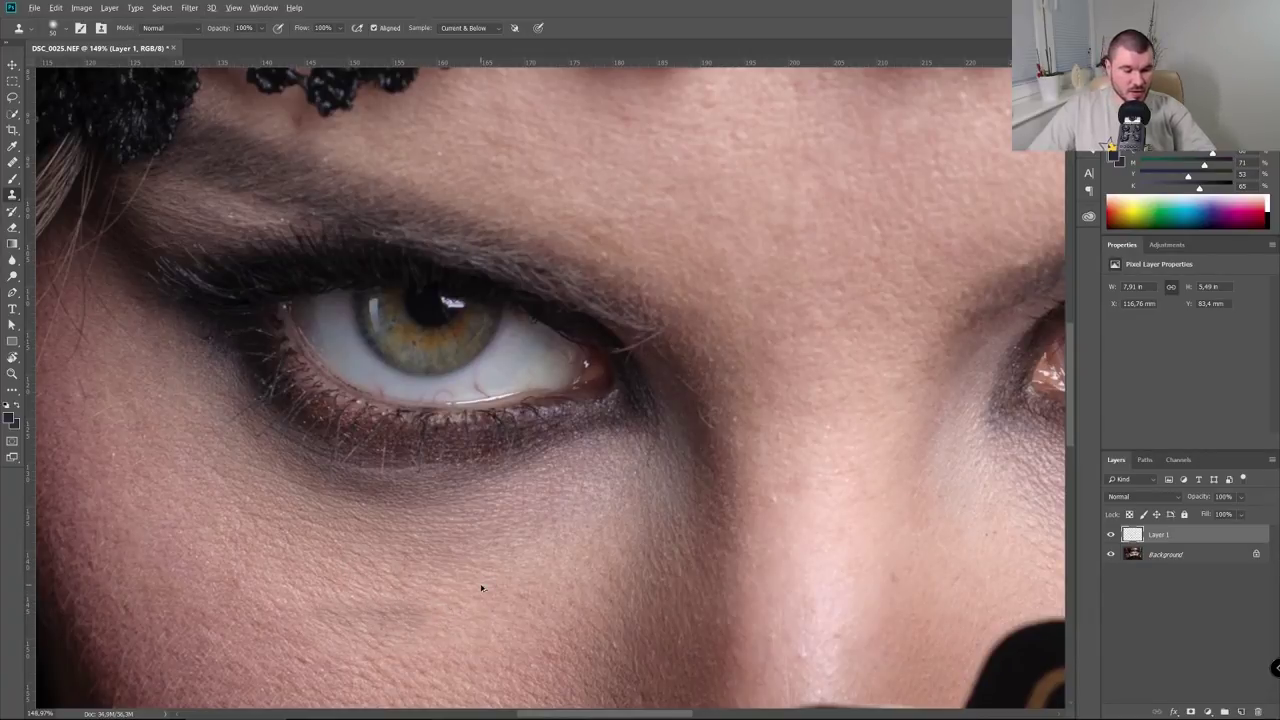
scroll(646, 337, up, 2)
scroll(525, 517, up, 4)
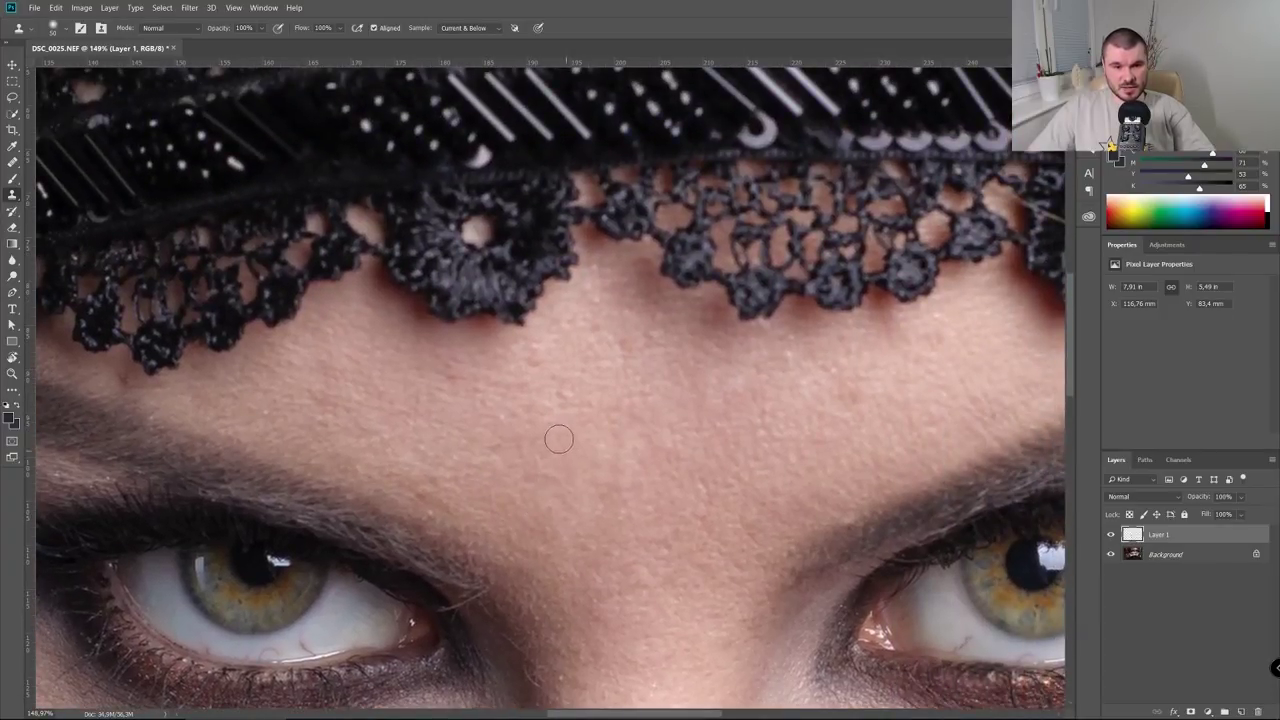
Heal away the red vein on the left eye's lower white, sampling clean eye white with a smaller brush
scroll(560, 449, down, 4)
scroll(605, 446, up, 1)
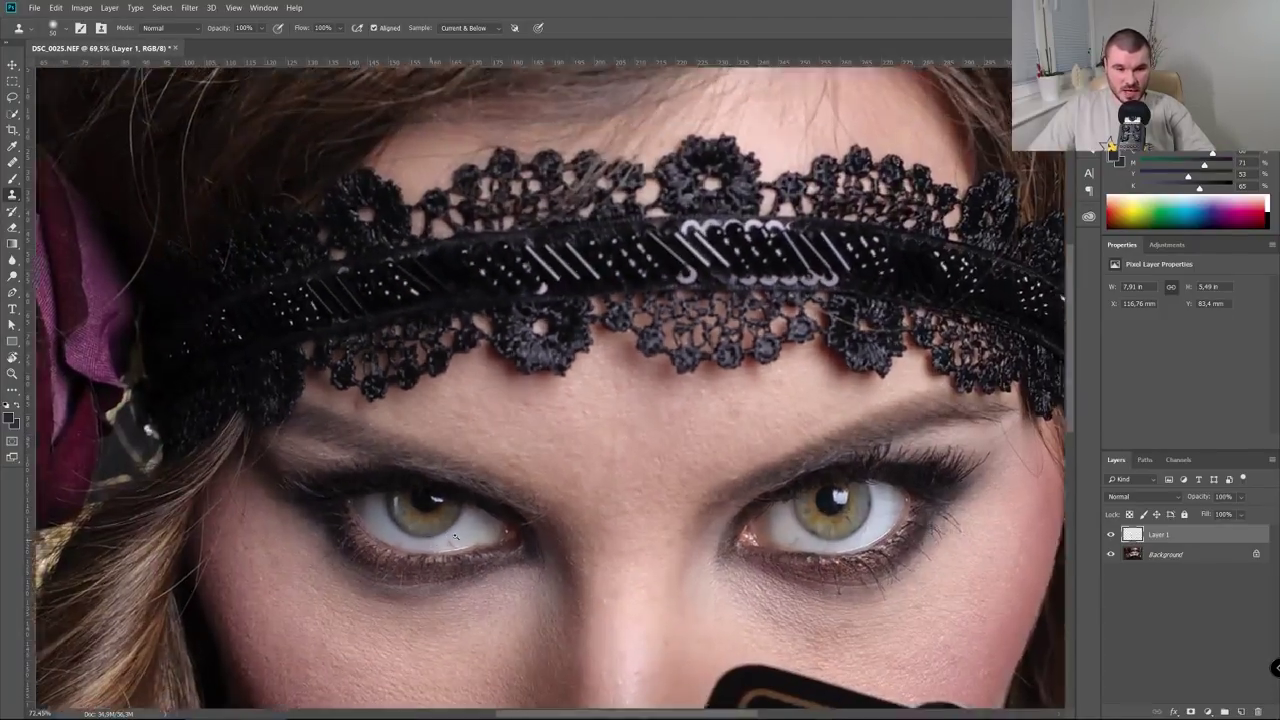
scroll(810, 530, up, 7)
key(bracketleft)
key(bracketleft)
key(bracketleft)
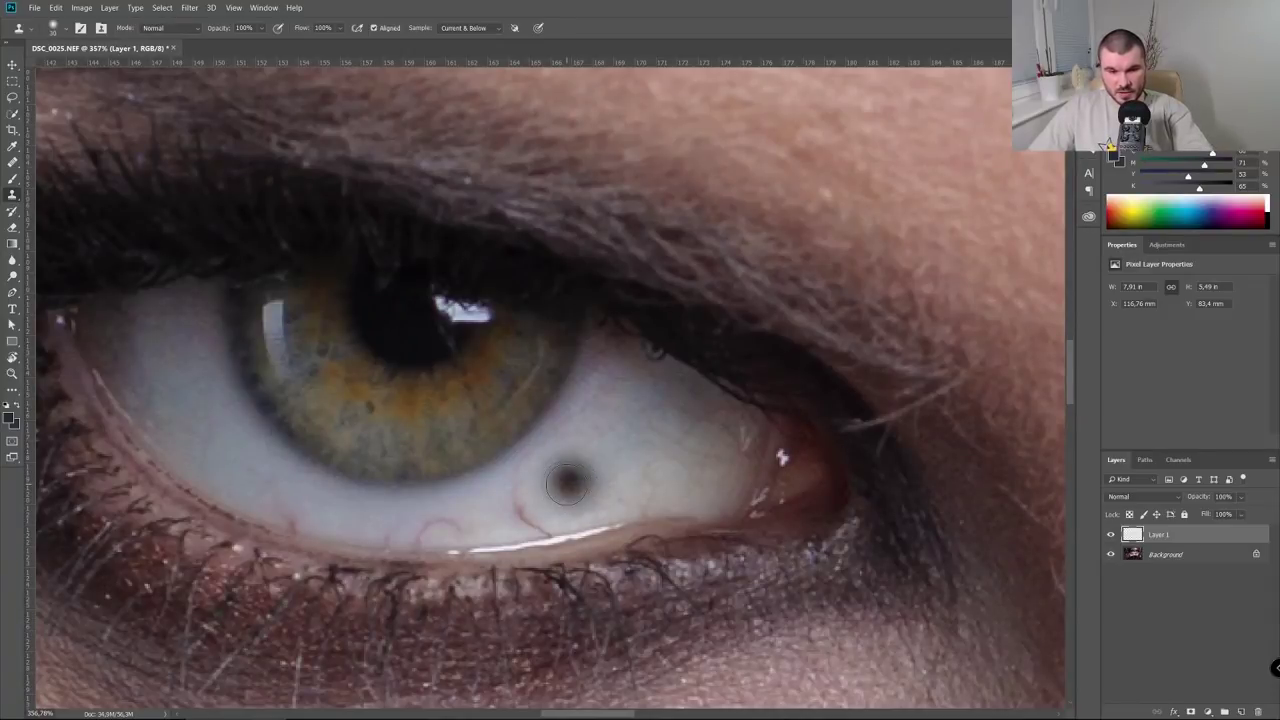
scroll(575, 500, up, 2)
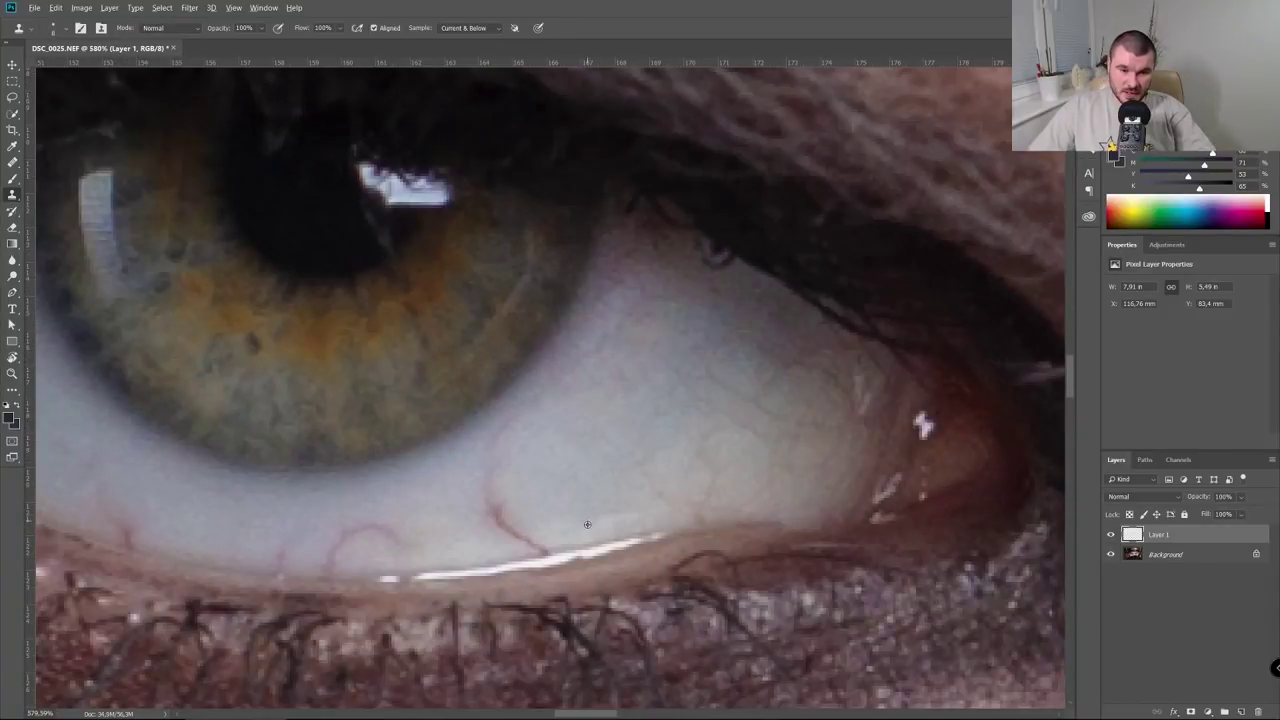
alt+click(566, 535)
click(531, 543)
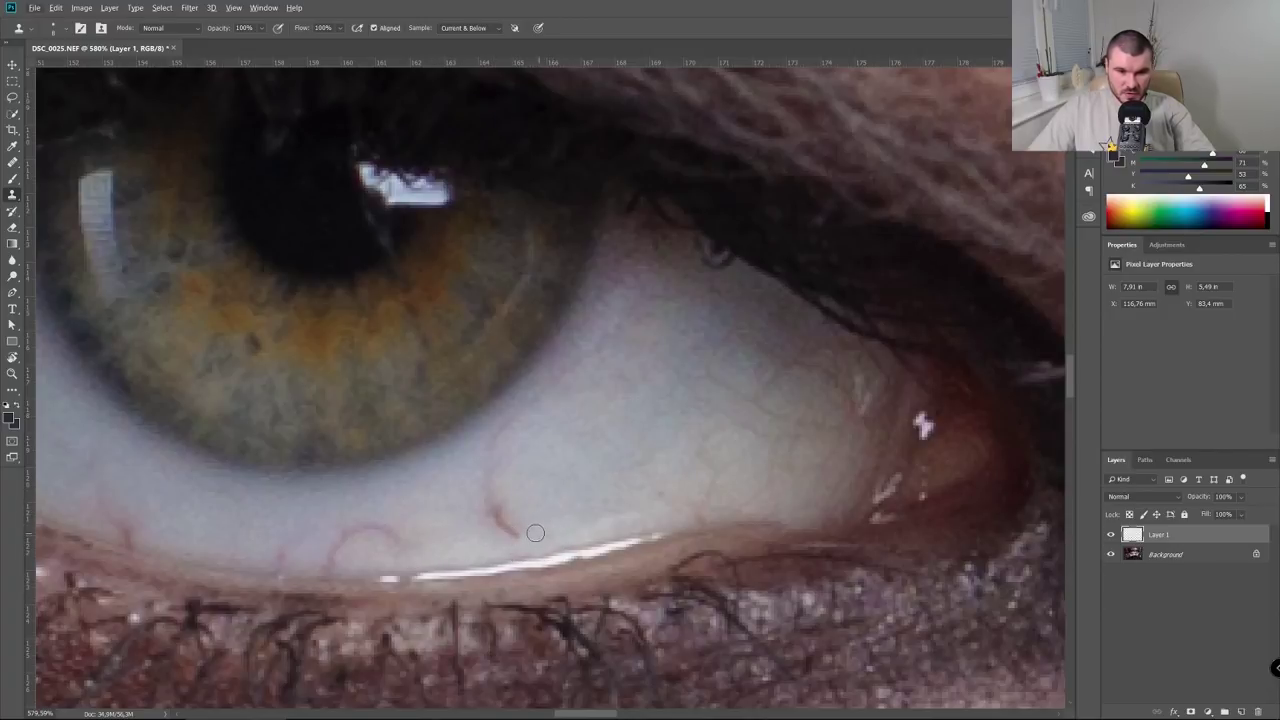
key(j)
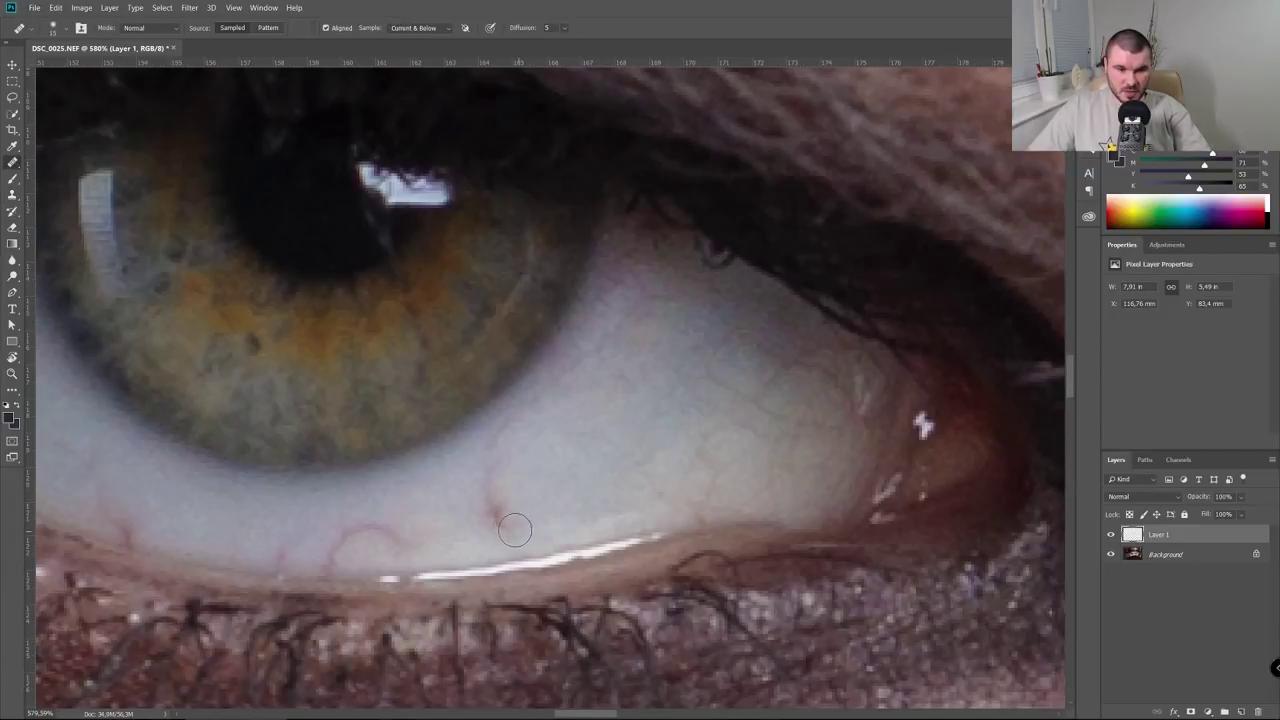
drag(508, 523, 495, 503)
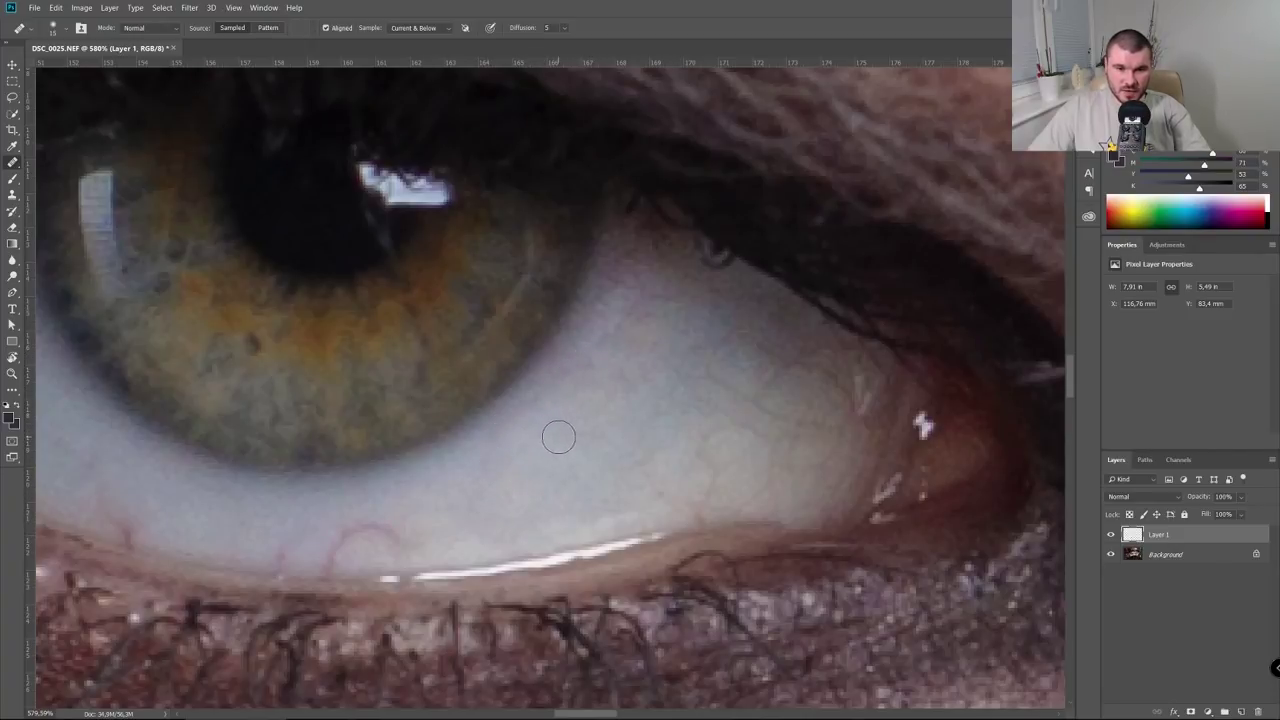
drag(600, 450, 840, 350)
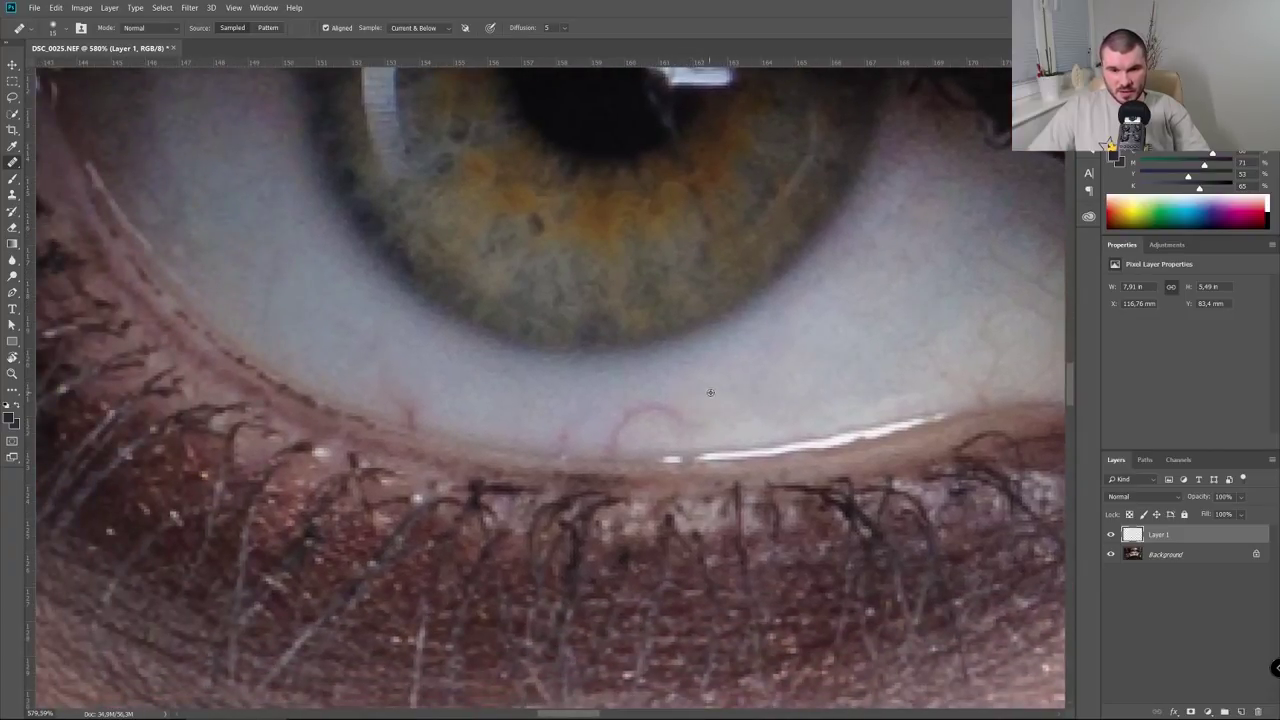
Heal away the stray hair strand on the dark background with a 30-size brush
scroll(717, 404, down, 2)
scroll(717, 404, down, 3)
scroll(871, 378, down, 5)
scroll(871, 378, right, 5)
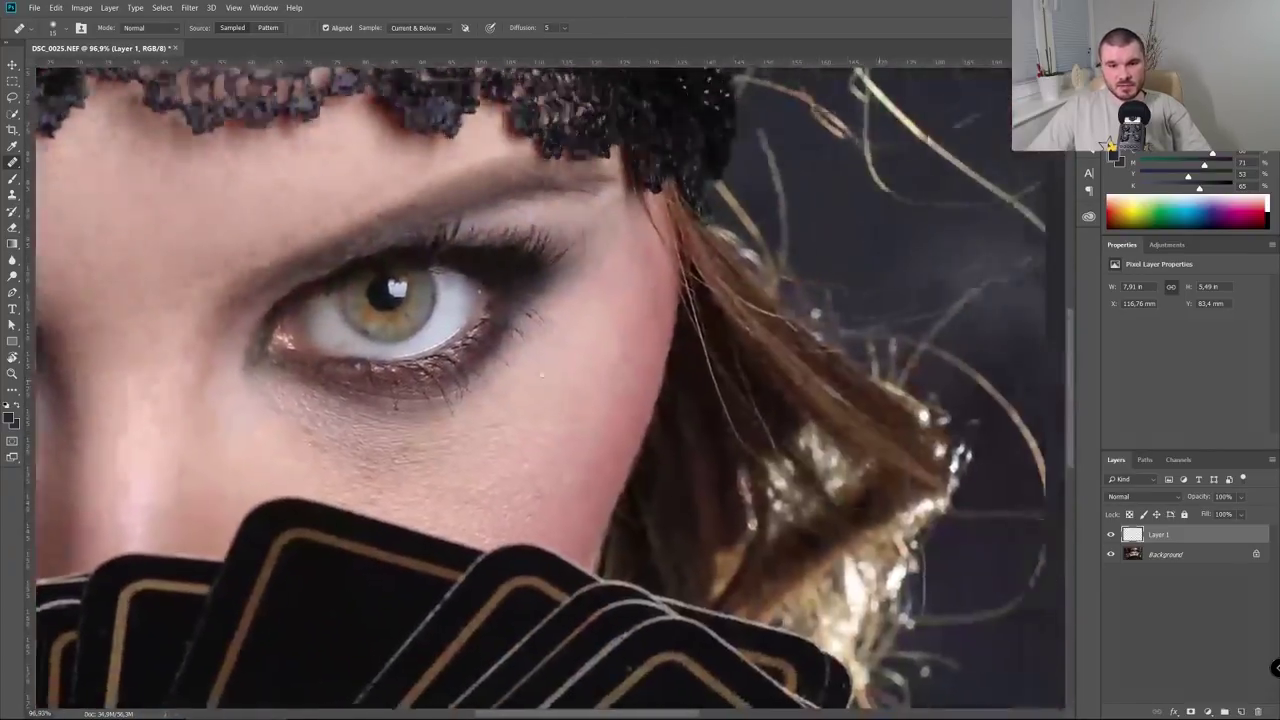
scroll(636, 325, up, 3)
scroll(636, 325, up, 4)
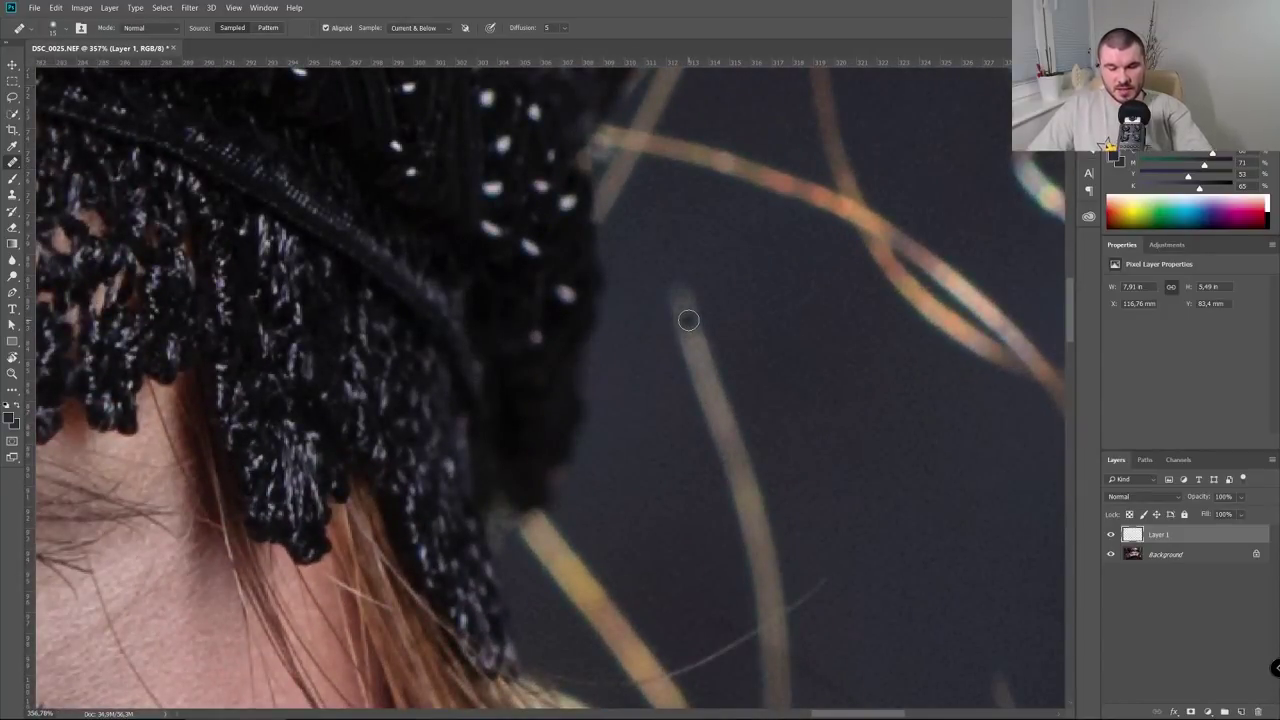
key(bracketright)
key(bracketright)
key(bracketright)
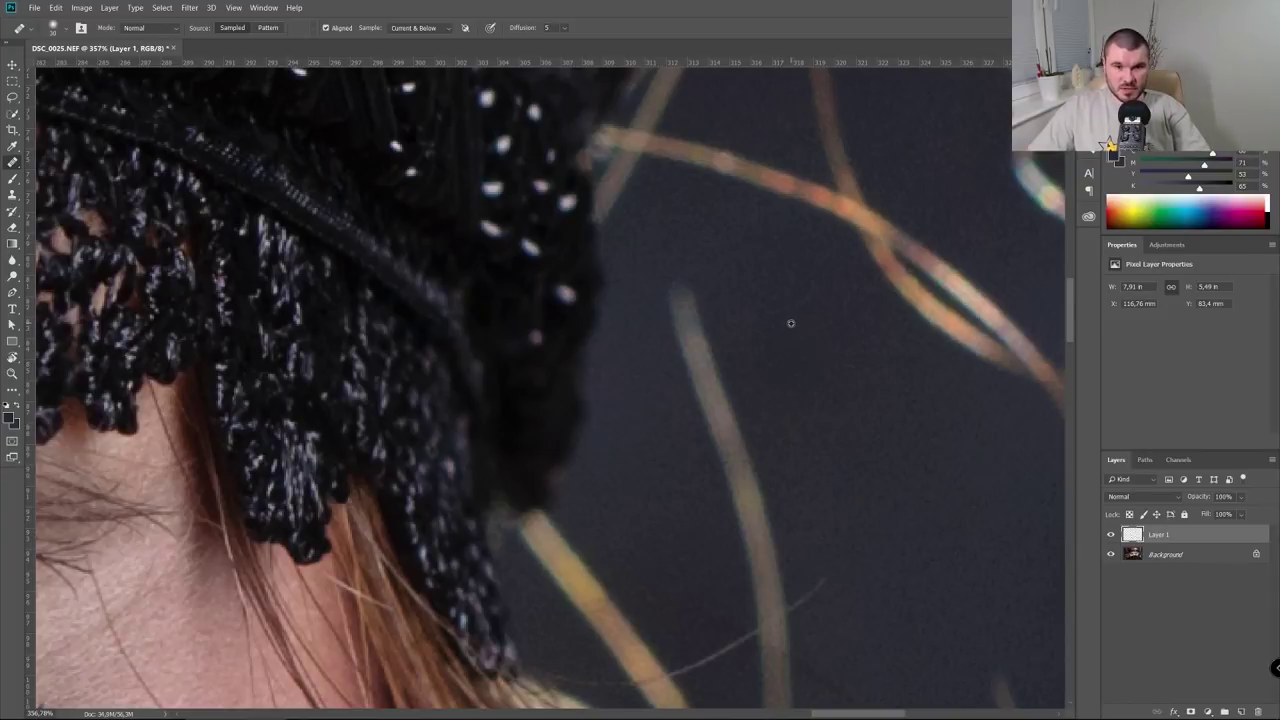
drag(678, 303, 756, 493)
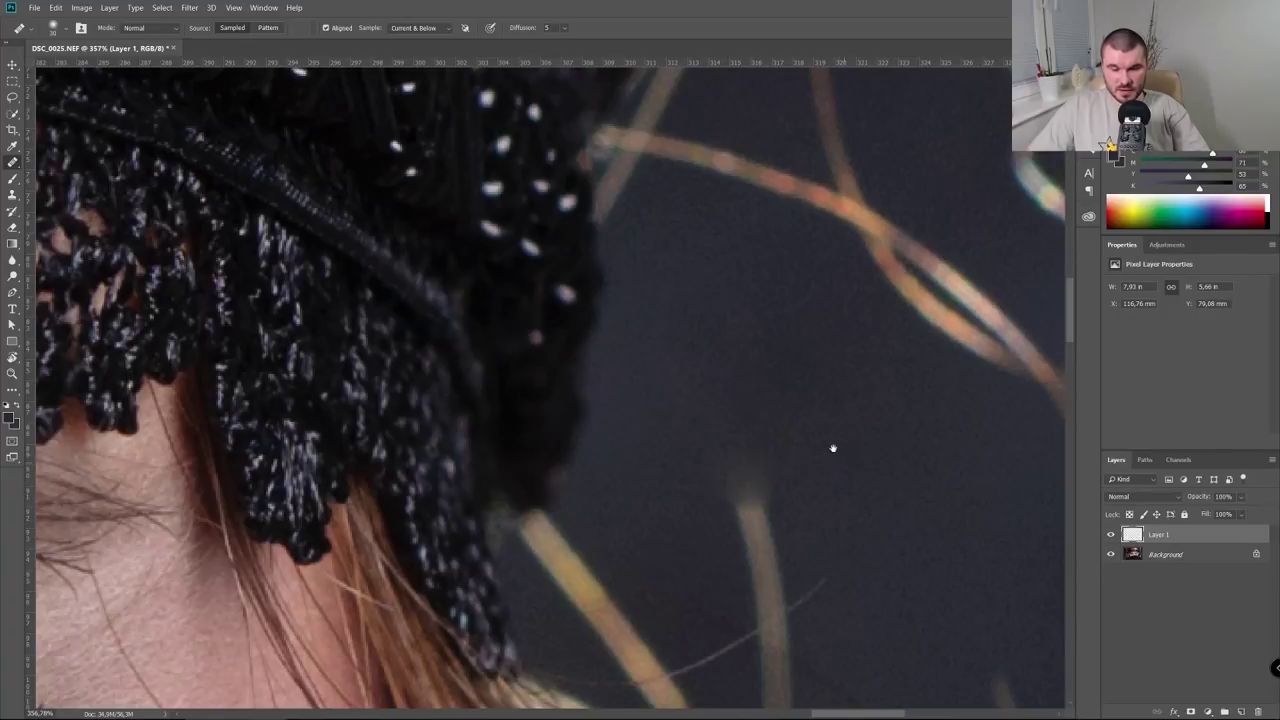
Heal away the light blur along the headpiece edge
scroll(717, 345, up, 5)
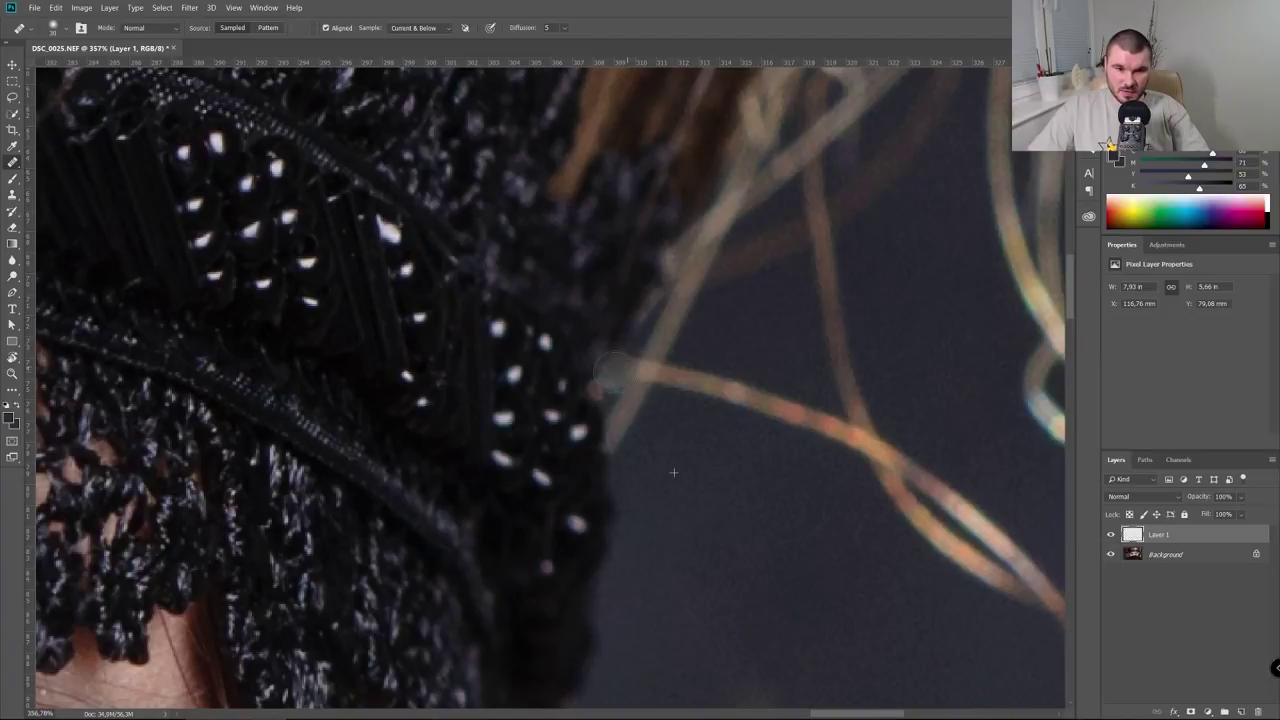
drag(596, 414, 621, 458)
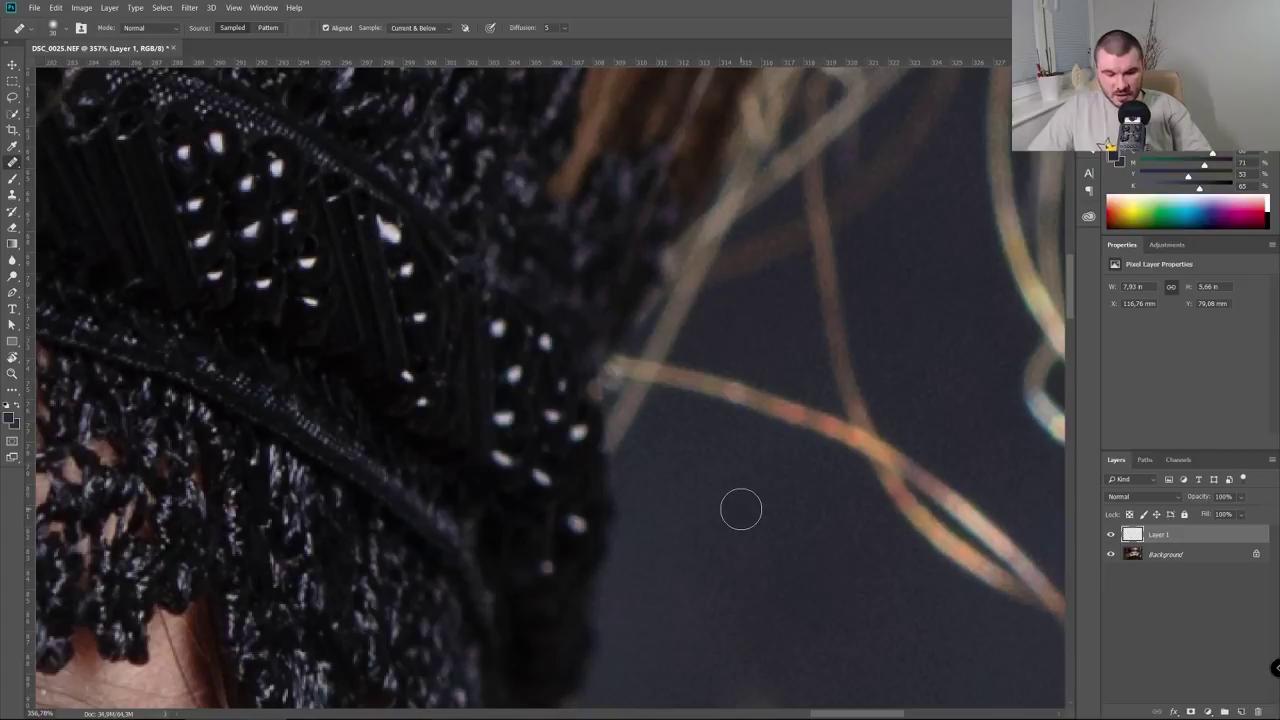
key(s)
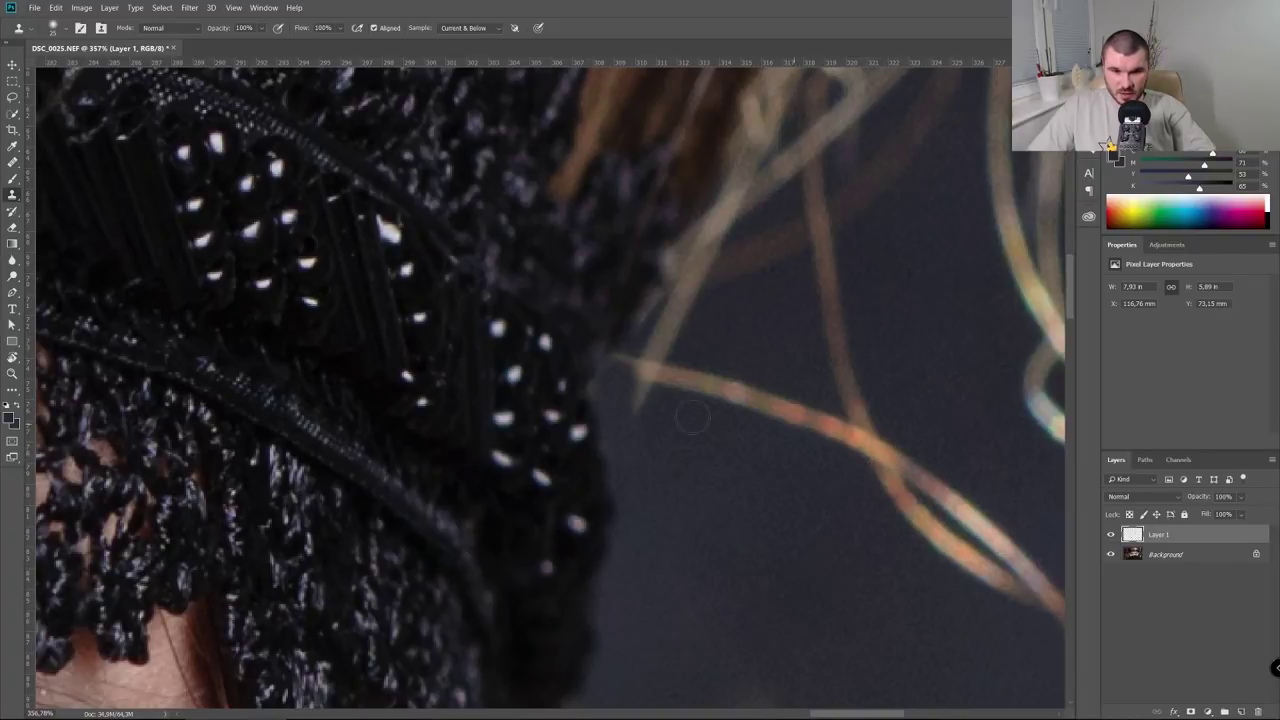
Undo an orange Clone Stamp stroke and heal the strand segment beside the headpiece instead
drag(614, 375, 618, 422)
key(ctrl+z)
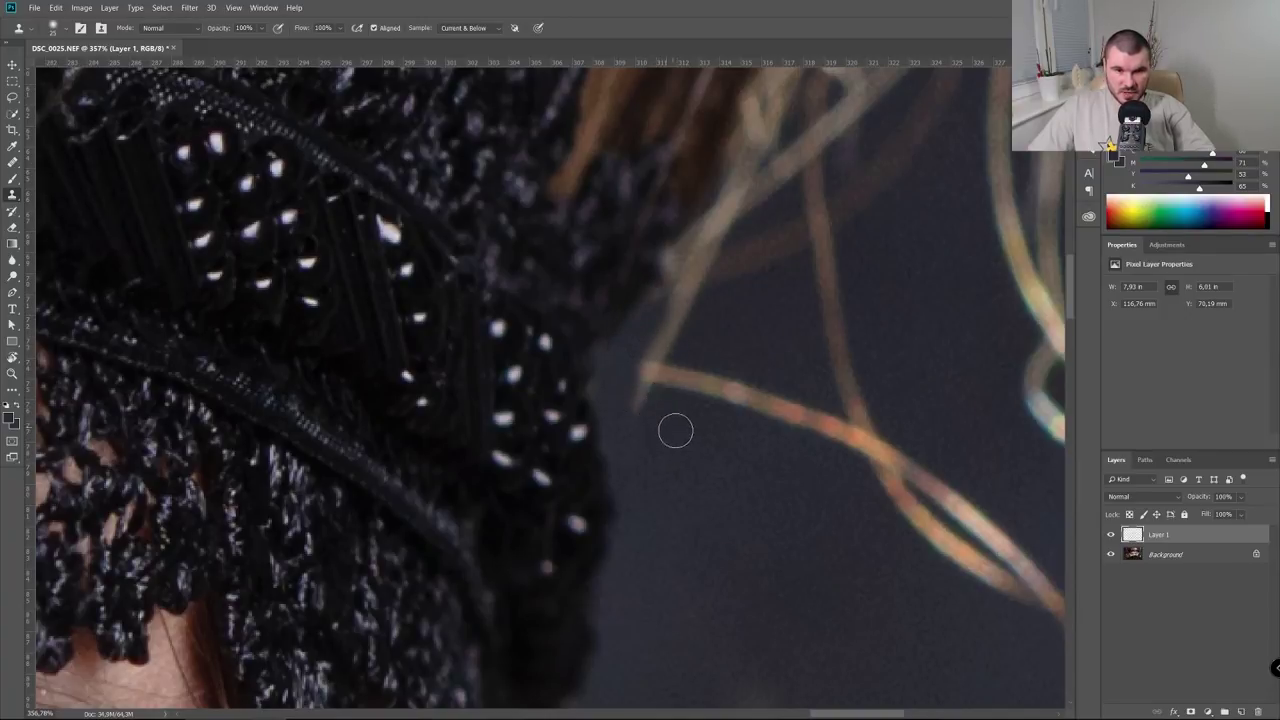
key(j)
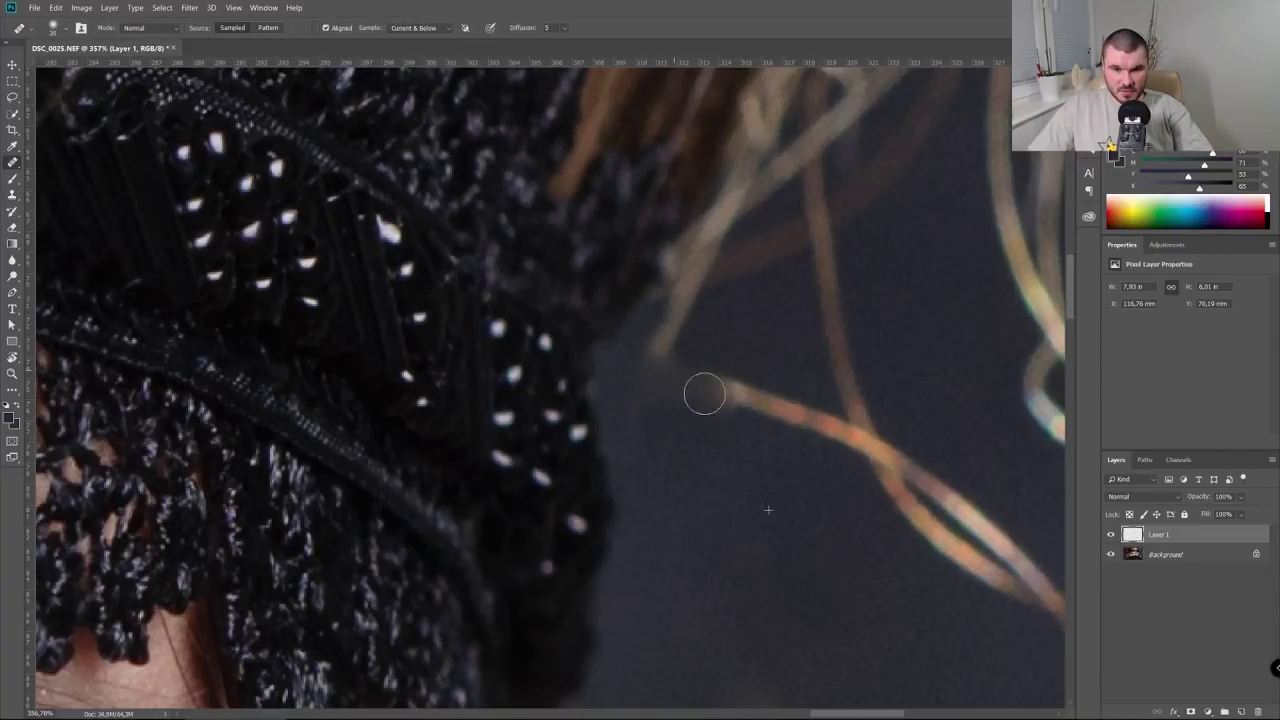
drag(704, 394, 780, 402)
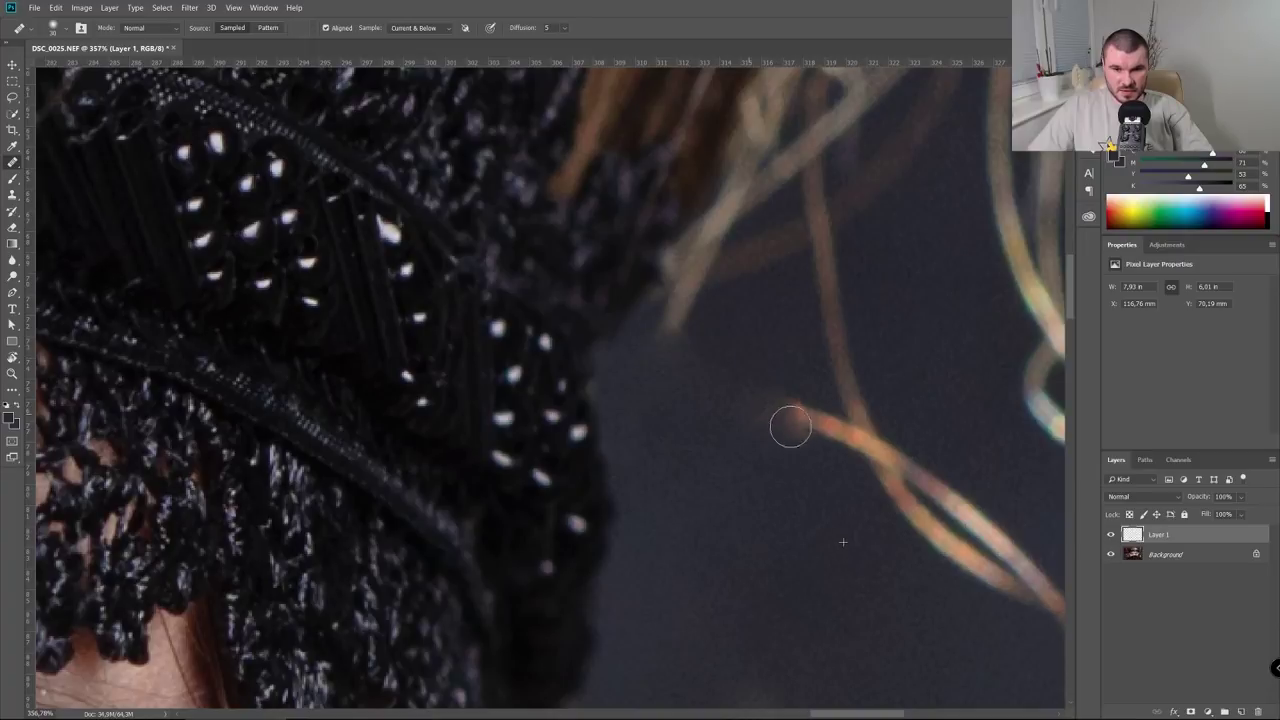